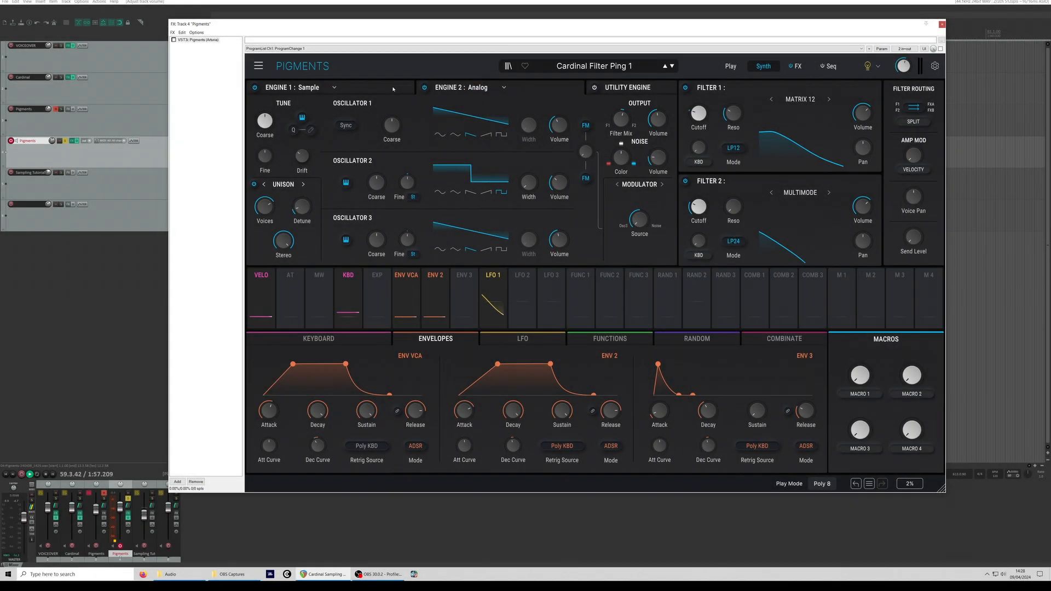
Examine the Engine 1 sample of the Cardinal Filter Ping 1 preset and the effects in its FX A and FX B chains
click(393, 89)
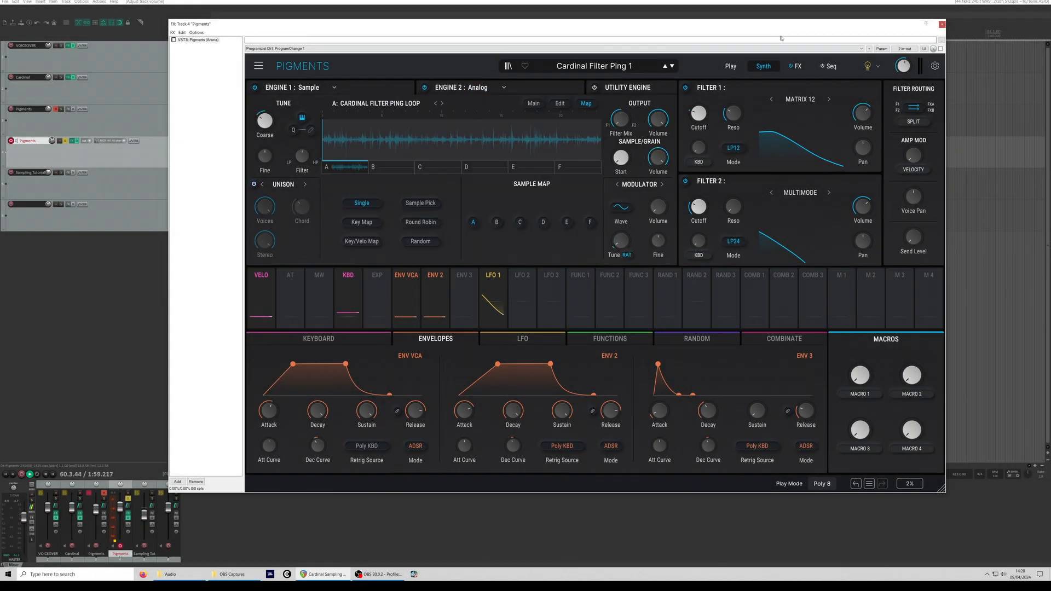
click(798, 67)
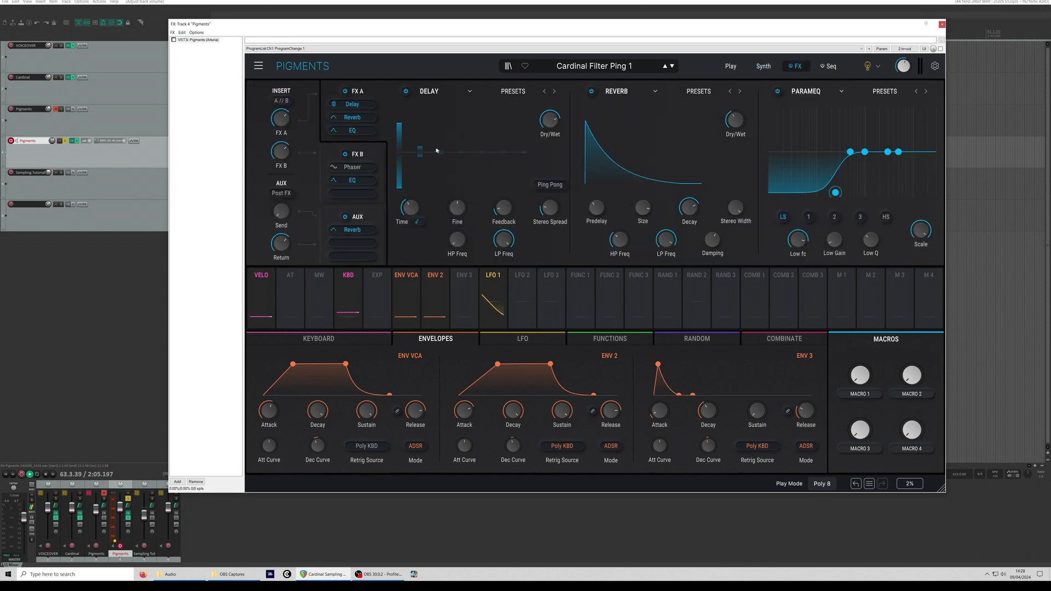
click(367, 154)
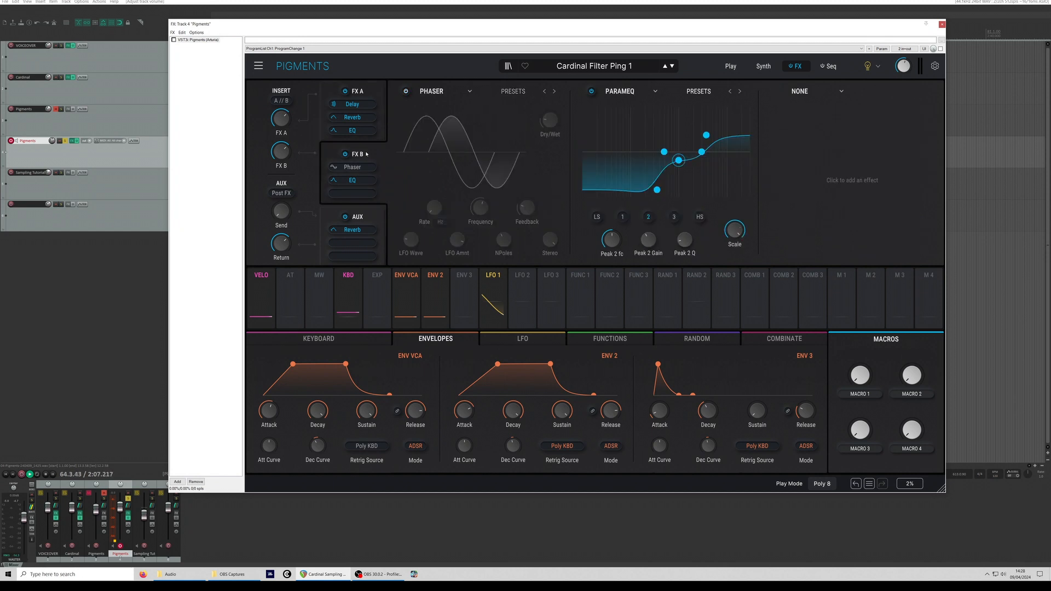
click(365, 98)
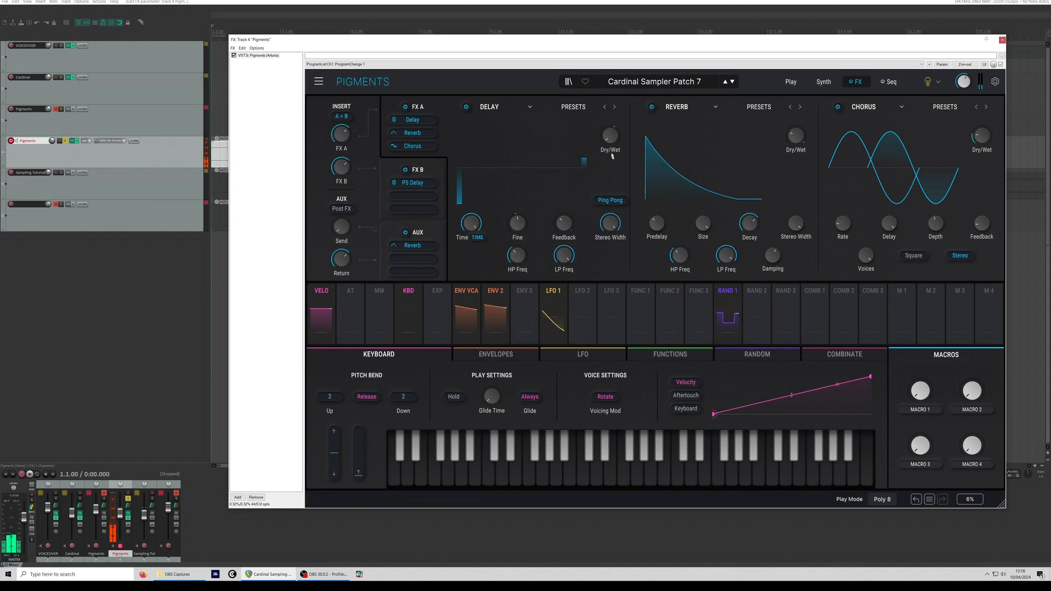
Check the modulation assignments on the delay's Dry/Wet, the reverb's Dry/Wet and the delay's Feedback in Cardinal Sampler Patch 7
click(622, 131)
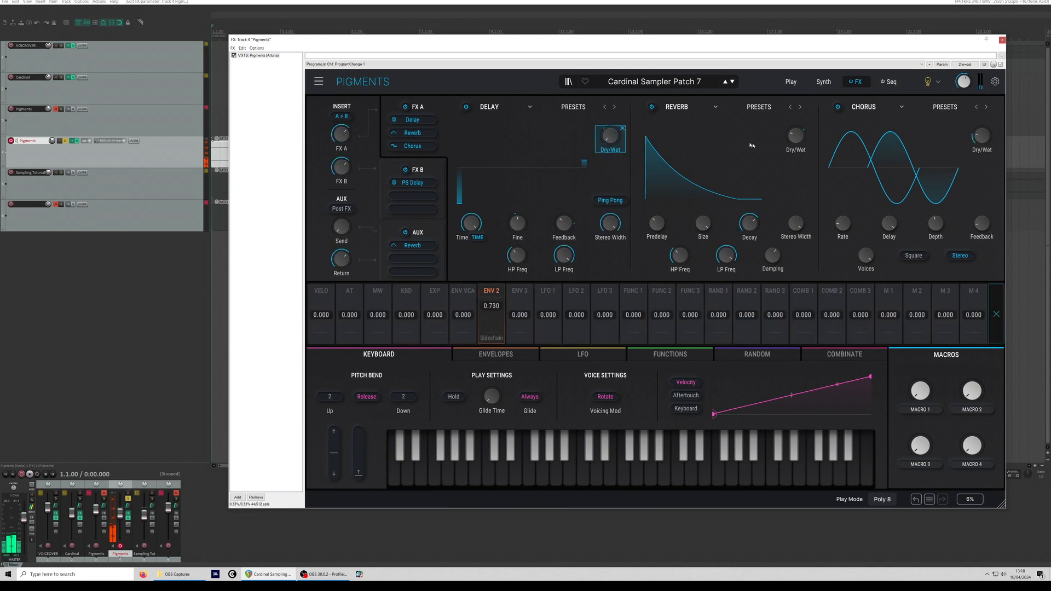
click(806, 130)
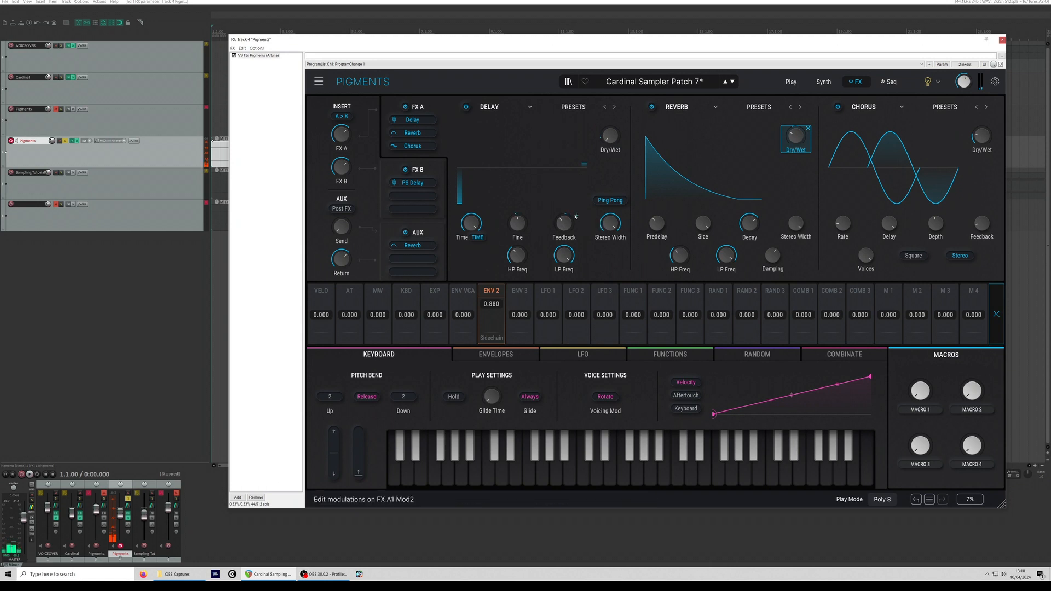
click(576, 216)
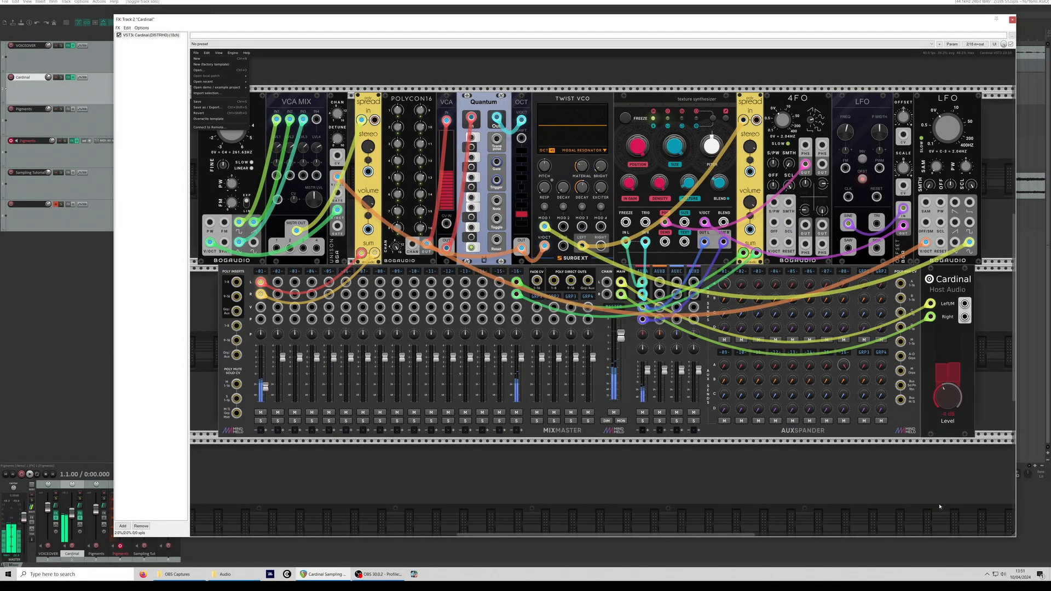
click(584, 52)
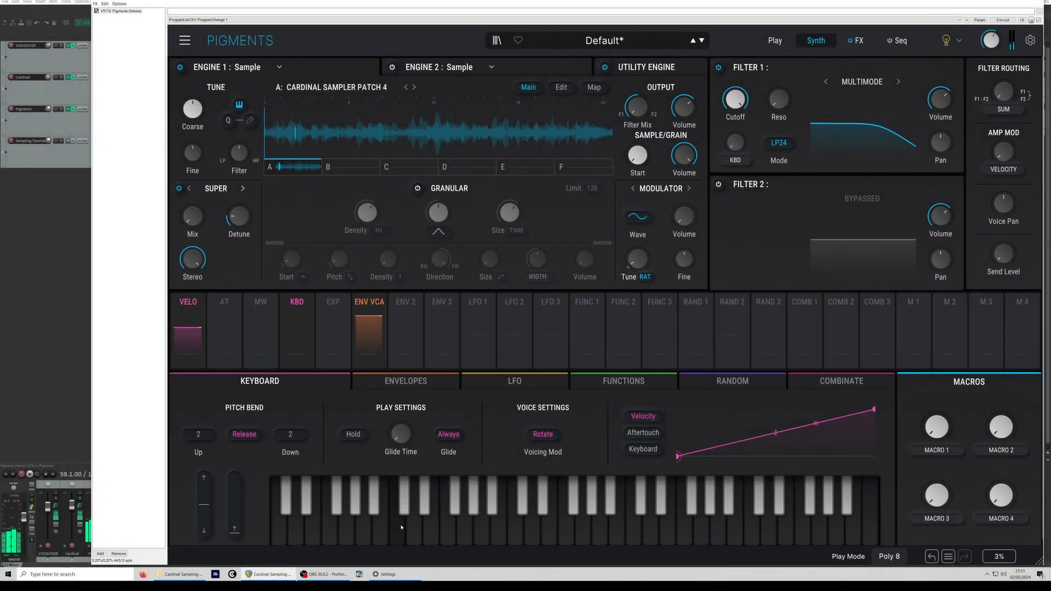
Audition the Cardinal Sampler Patch 4 sample by alternating between a lower and a higher note on the virtual keyboard
click(530, 529)
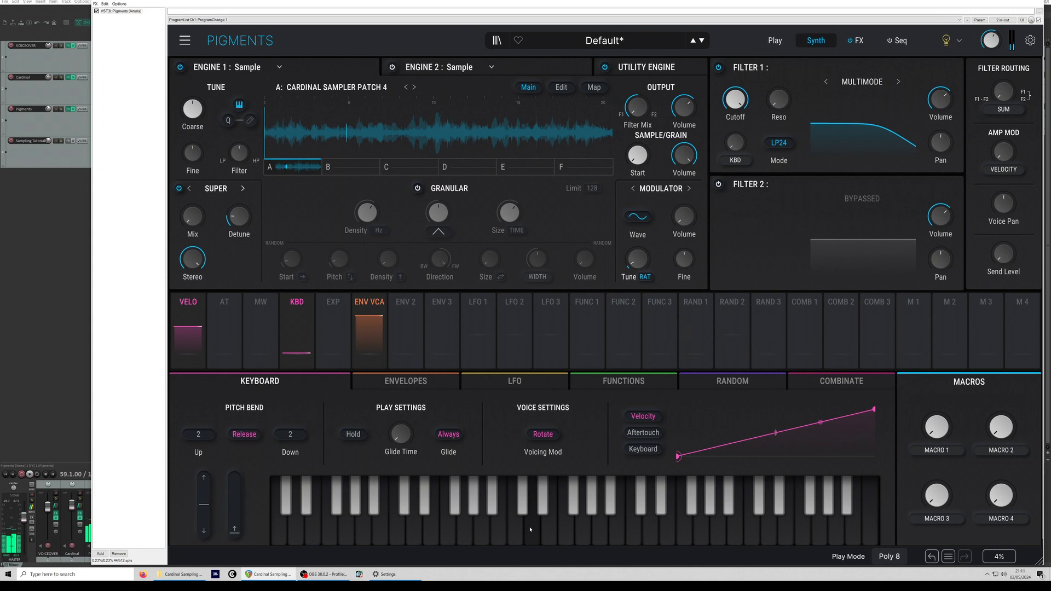
click(401, 527)
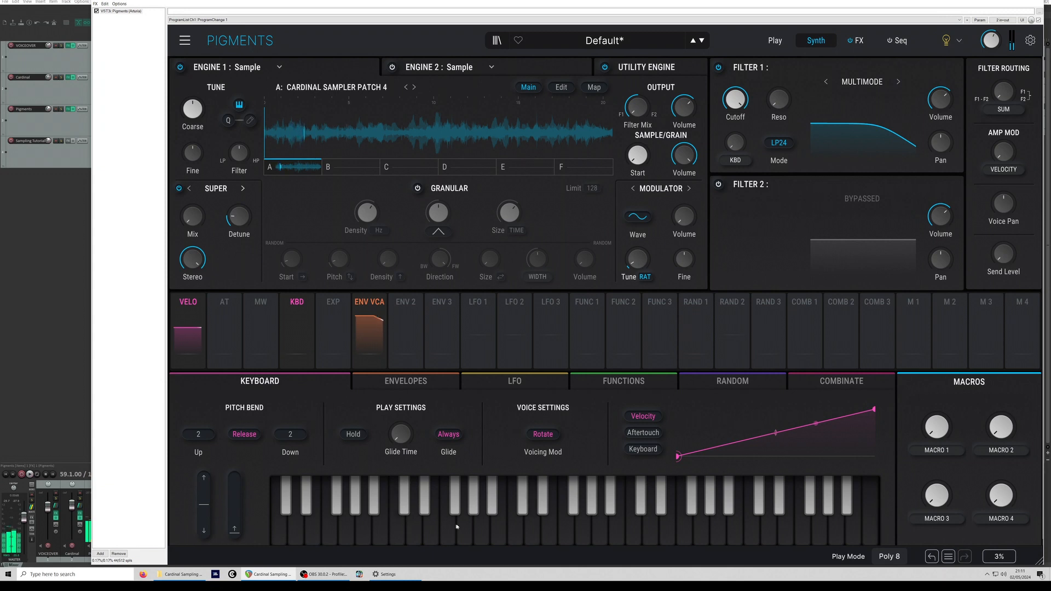
click(529, 529)
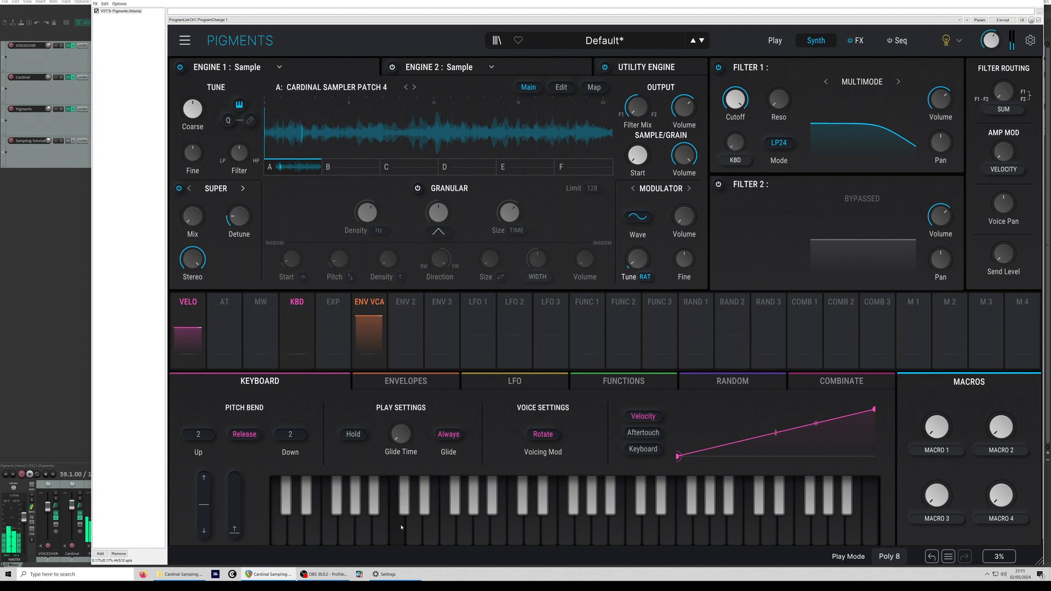
click(530, 530)
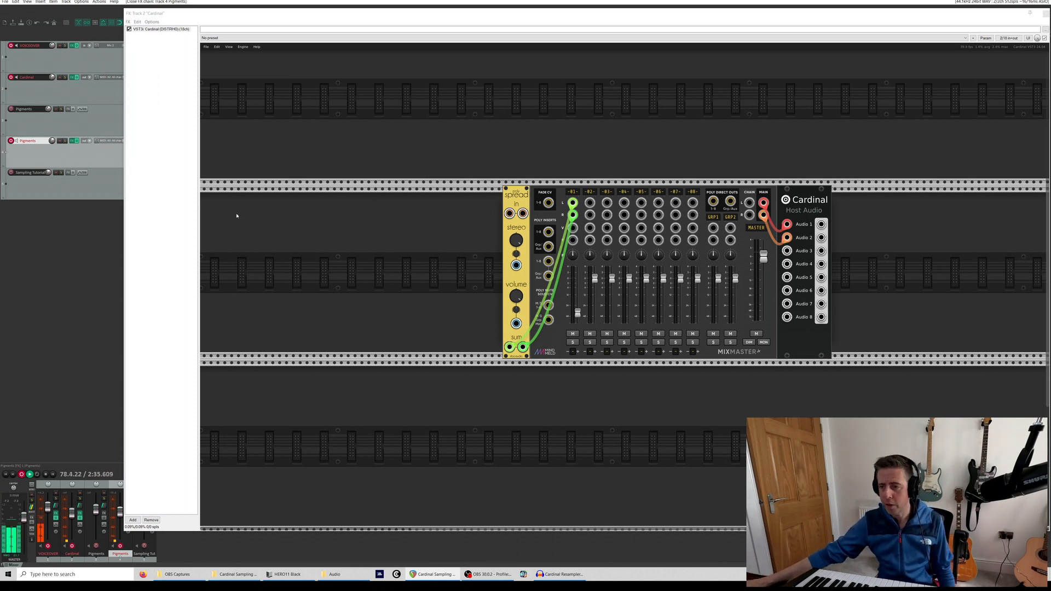
Search the module library for "vco" and add the dark VCO module to the empty rack space before the Spread module
right_click(265, 210)
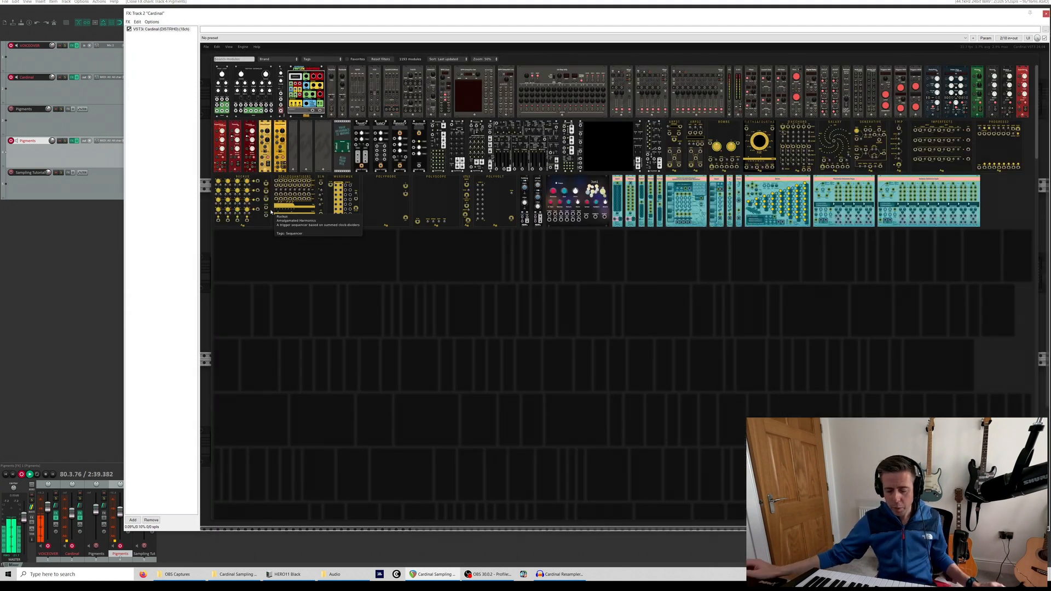
text(vco)
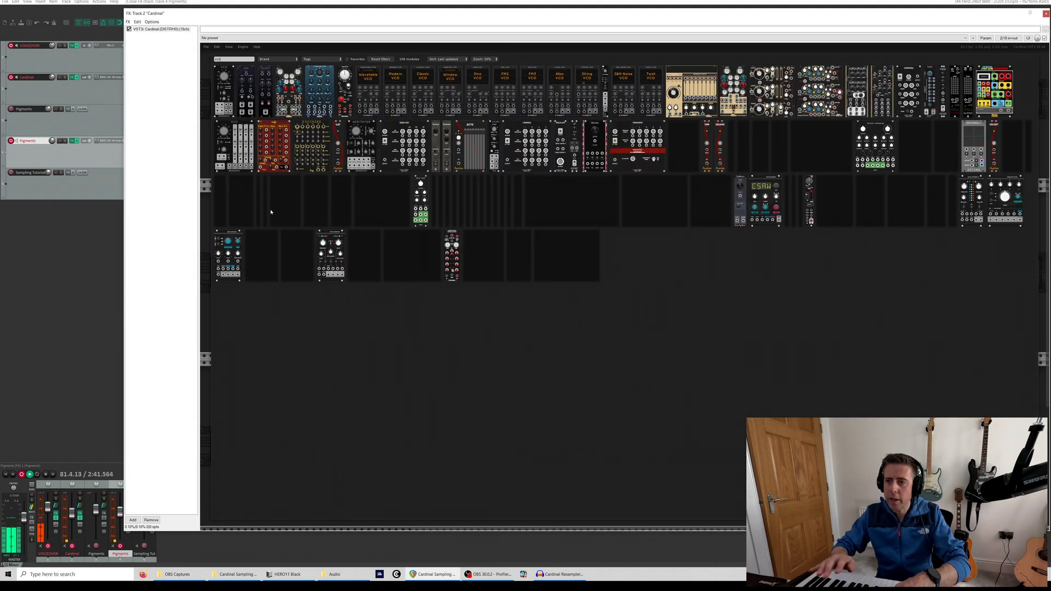
click(250, 79)
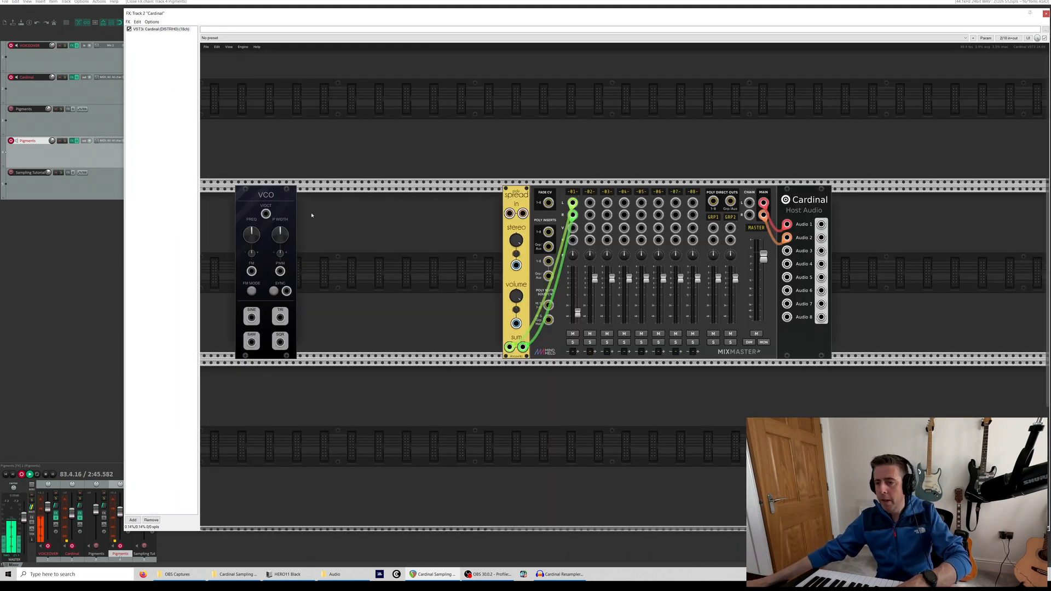
Add the Bogaudio UNISON module to the rack and place it a small gap after the VCO
right_click(312, 215)
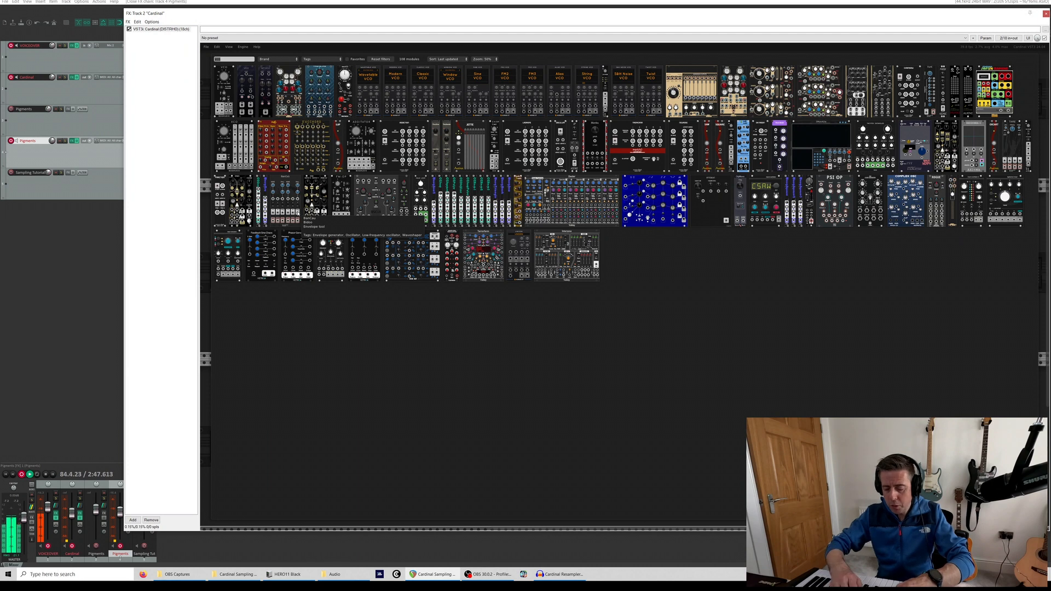
text(unison)
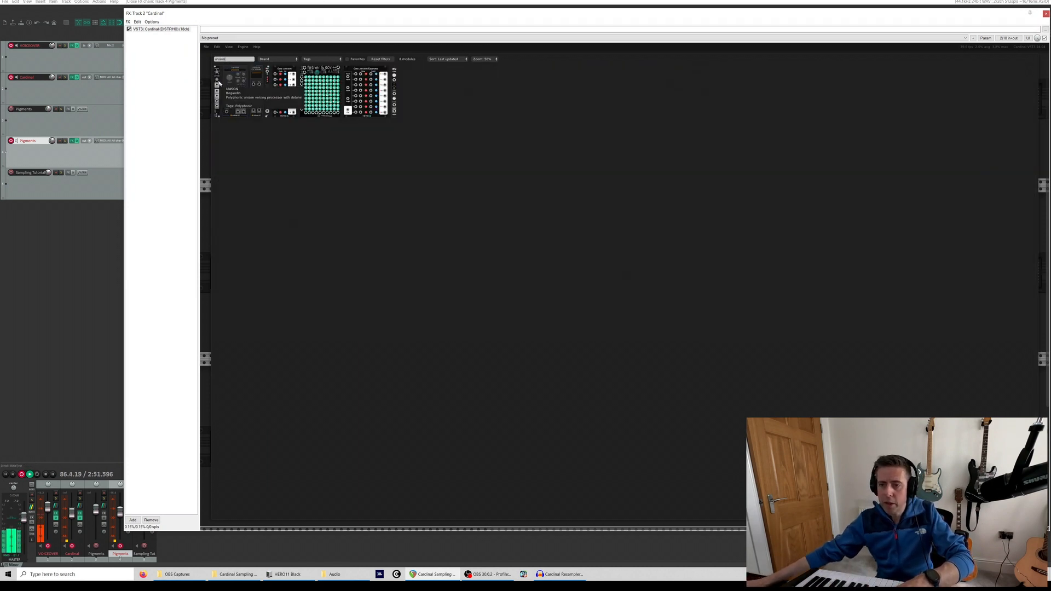
click(219, 82)
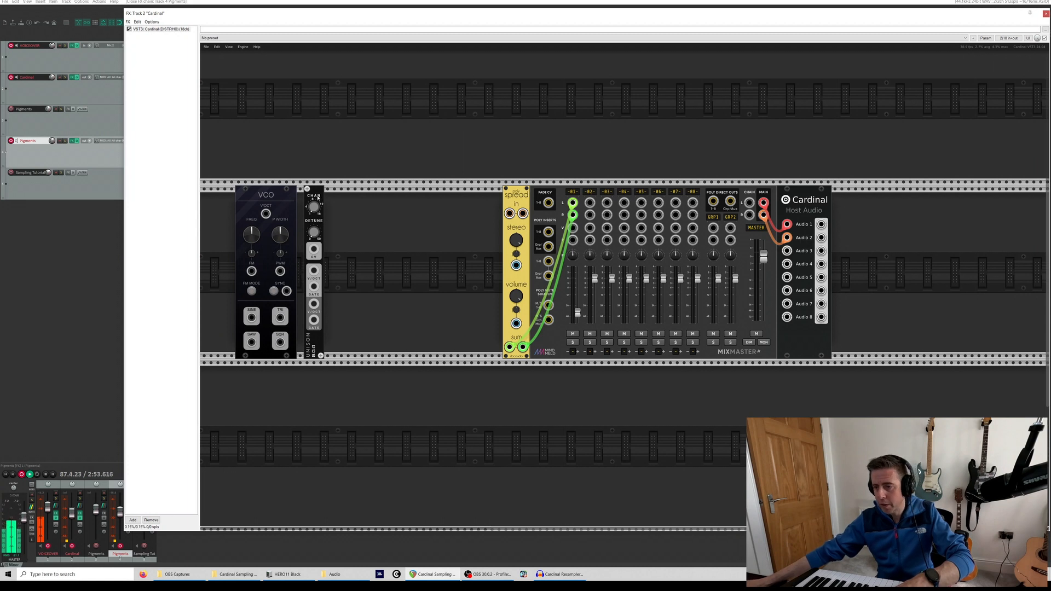
drag(318, 197, 331, 197)
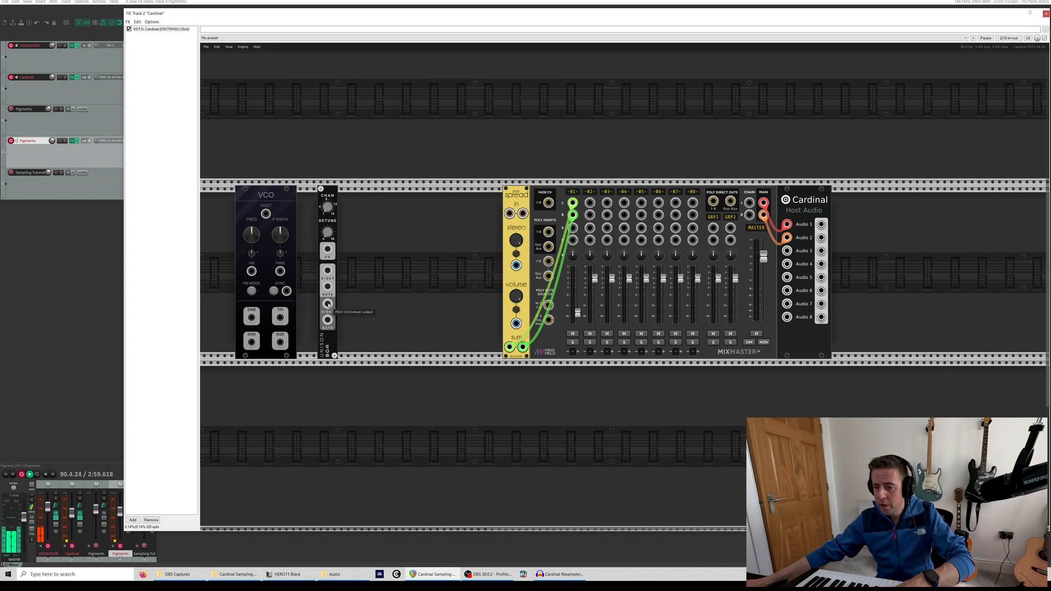
Patch the UNISON pitch output into the VCO's V/OCT input and raise the UNISON channel count
drag(328, 304, 266, 213)
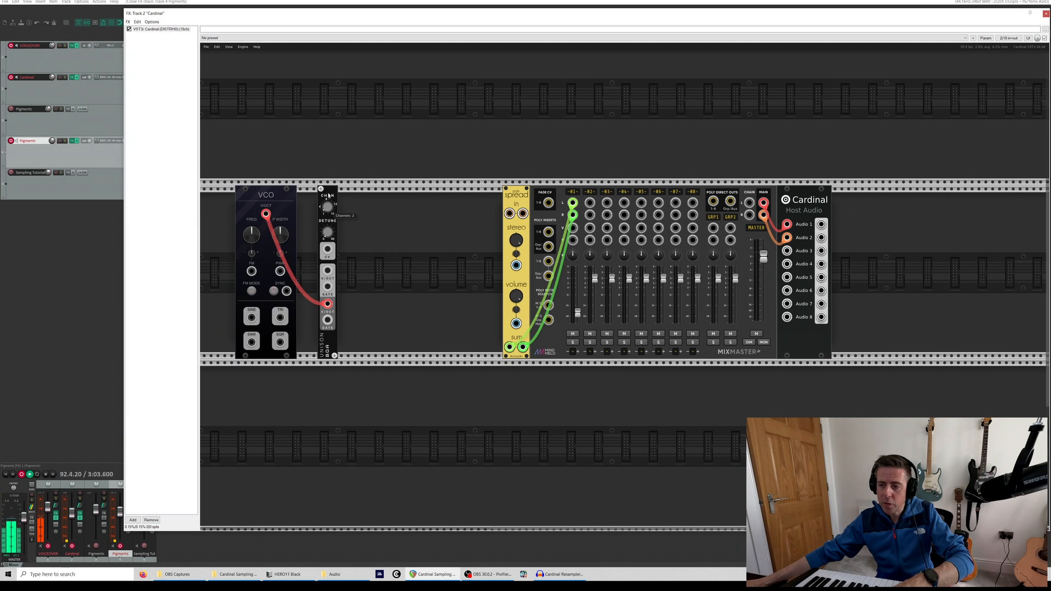
drag(328, 206, 328, 199)
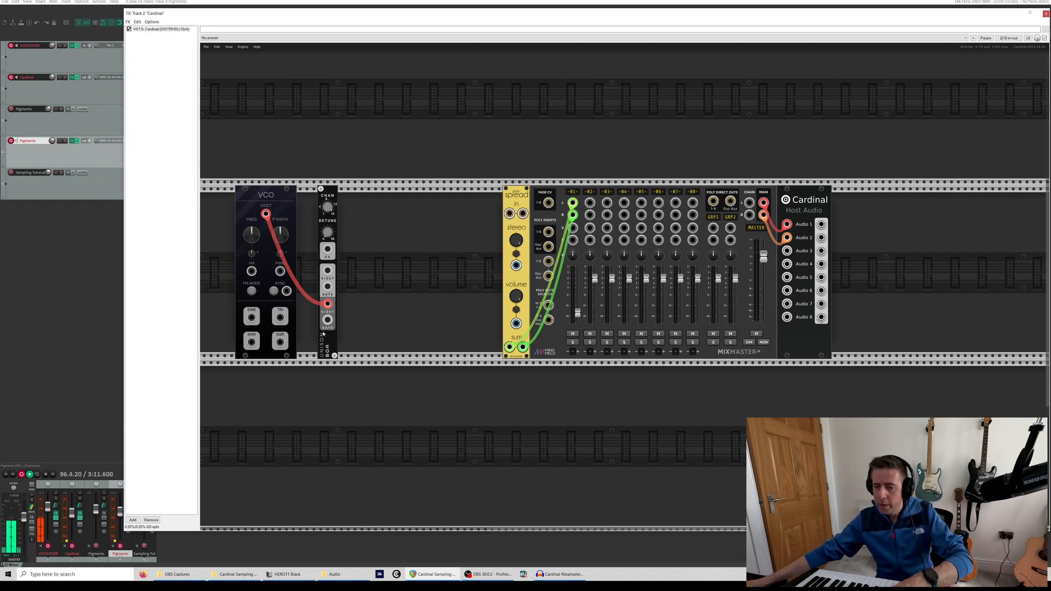
Patch the VCO's saw output into the Spread module's first input and increase the UNISON detune
drag(251, 342, 510, 213)
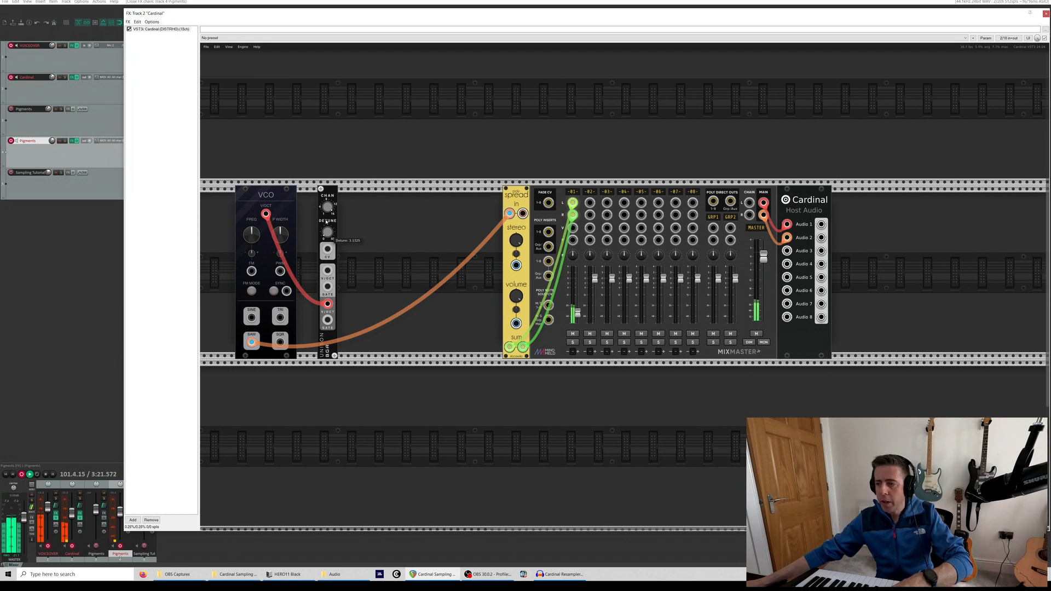
double_click(516, 240)
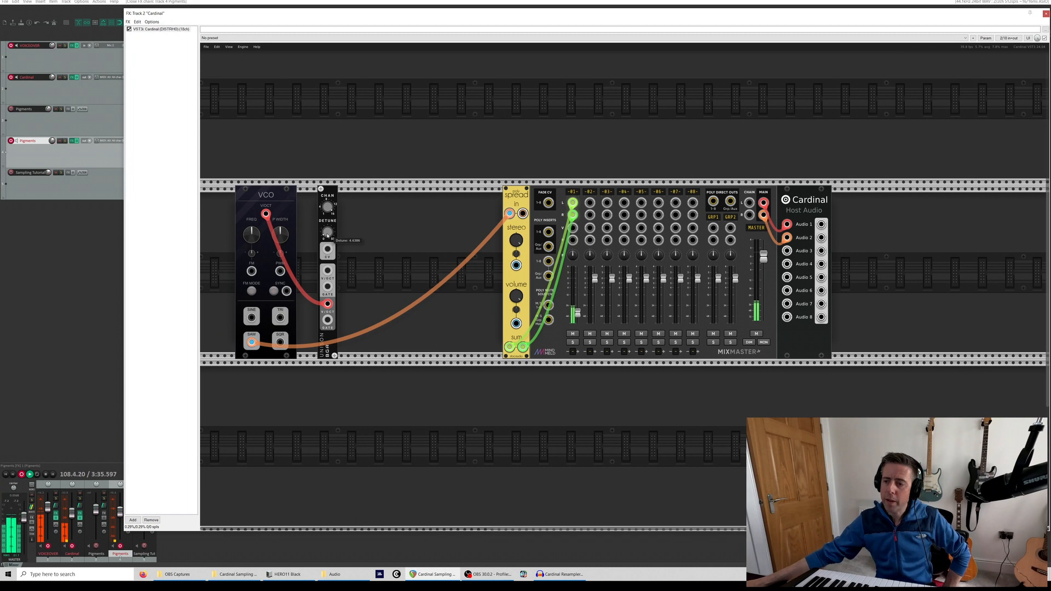
drag(321, 187, 291, 219)
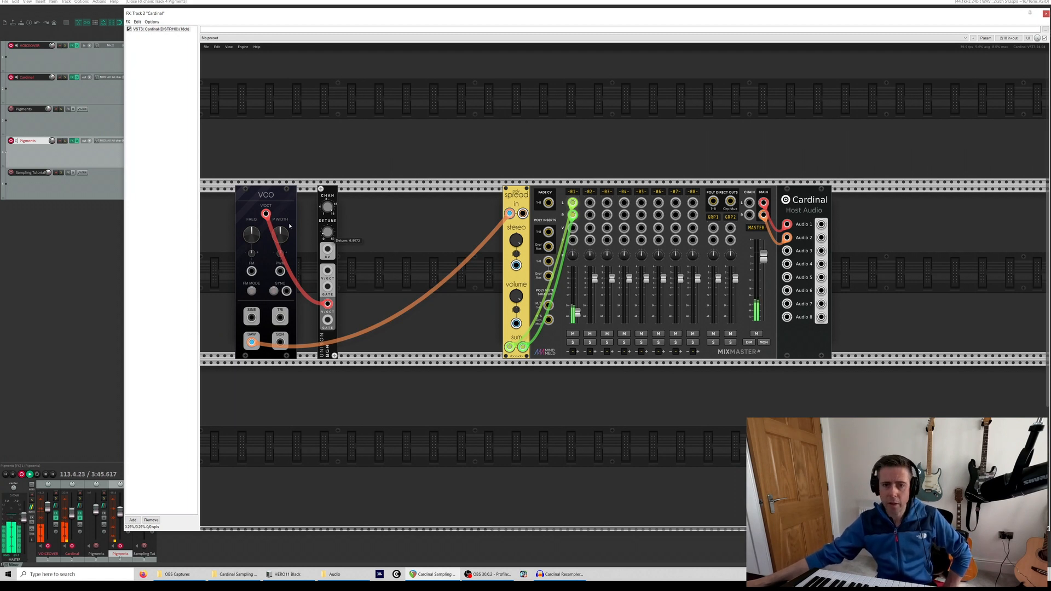
Inspect the polyphonic signal at the Spread module's first input and disconnect the saw cable from it
mouse_move(509, 215)
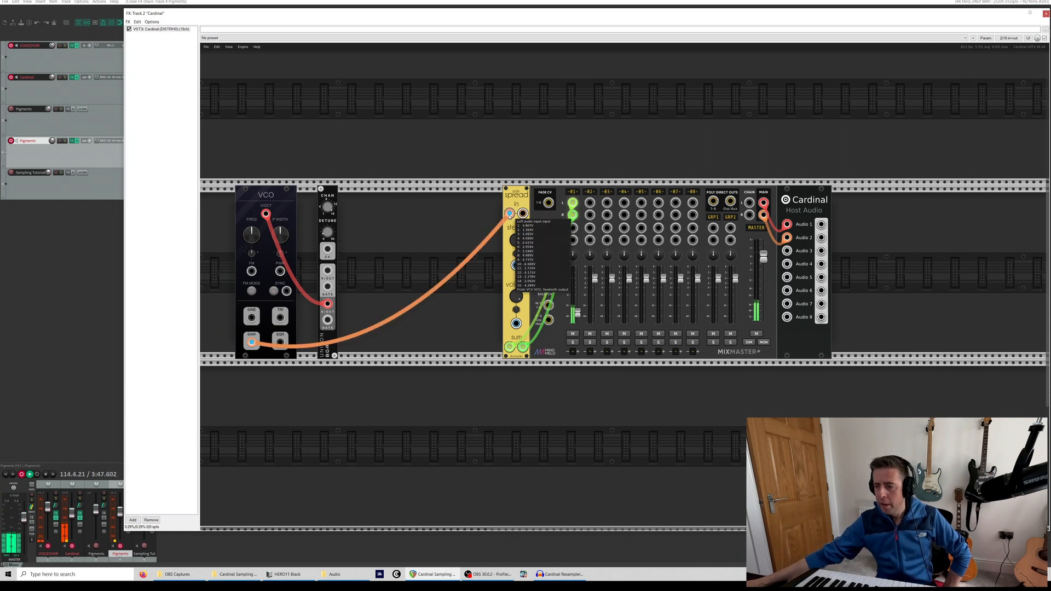
drag(510, 216, 451, 225)
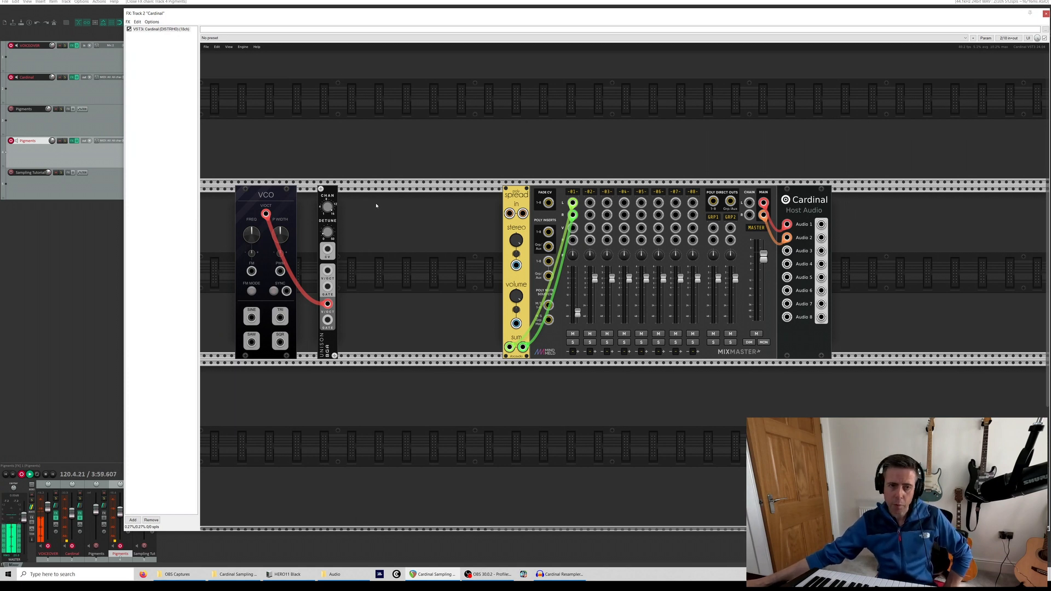
Search the module library for "polycon" and add the Bogaudio POLYCON16 module between UNISON and Spread
right_click(404, 208)
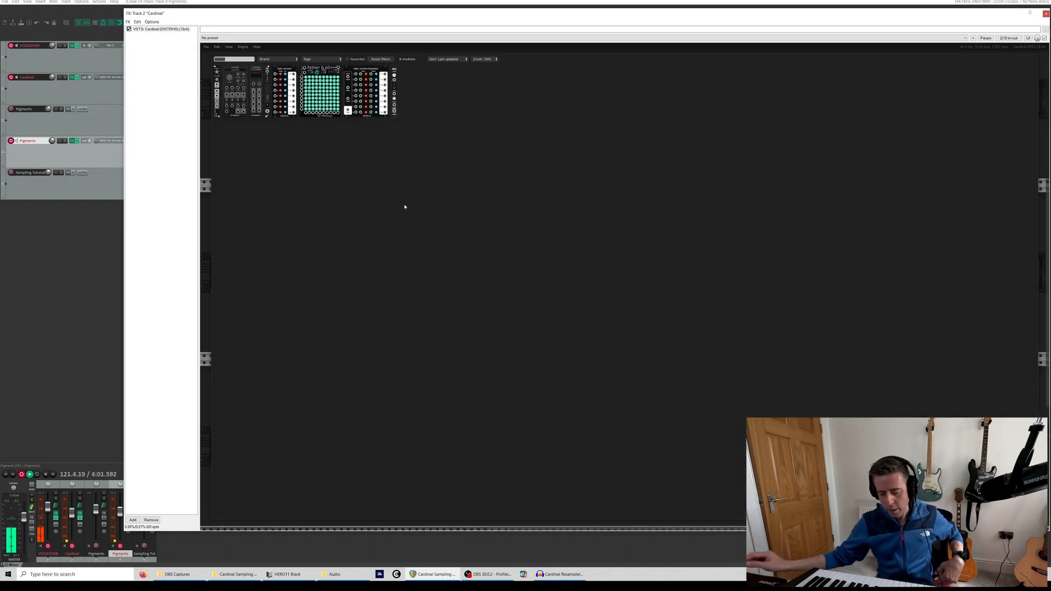
text(polycon)
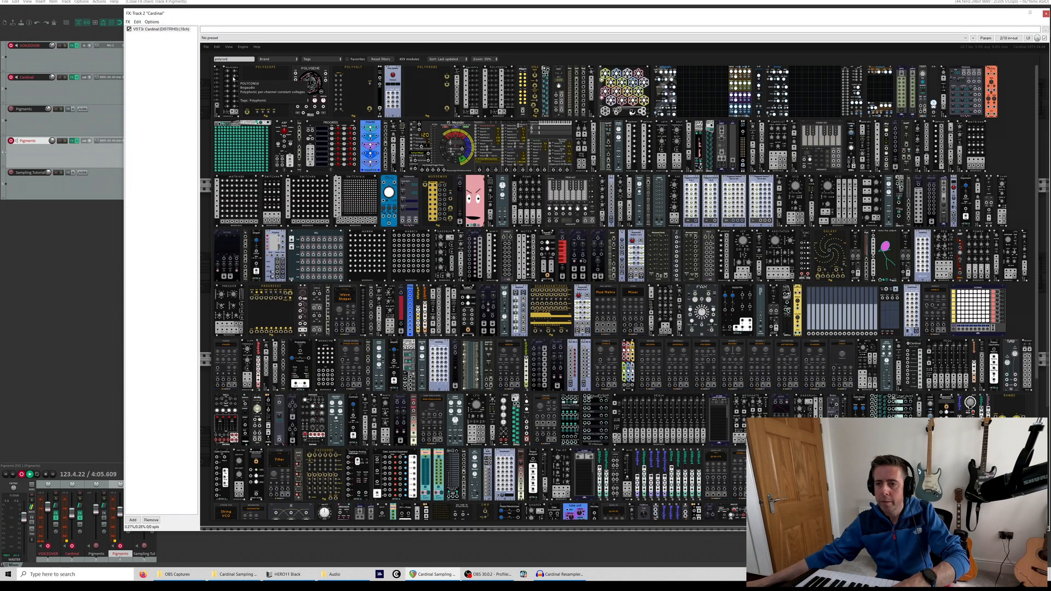
click(227, 87)
Find the Surge XT Twist VCO in the module library and add it between POLYCON16 and Spread
right_click(462, 239)
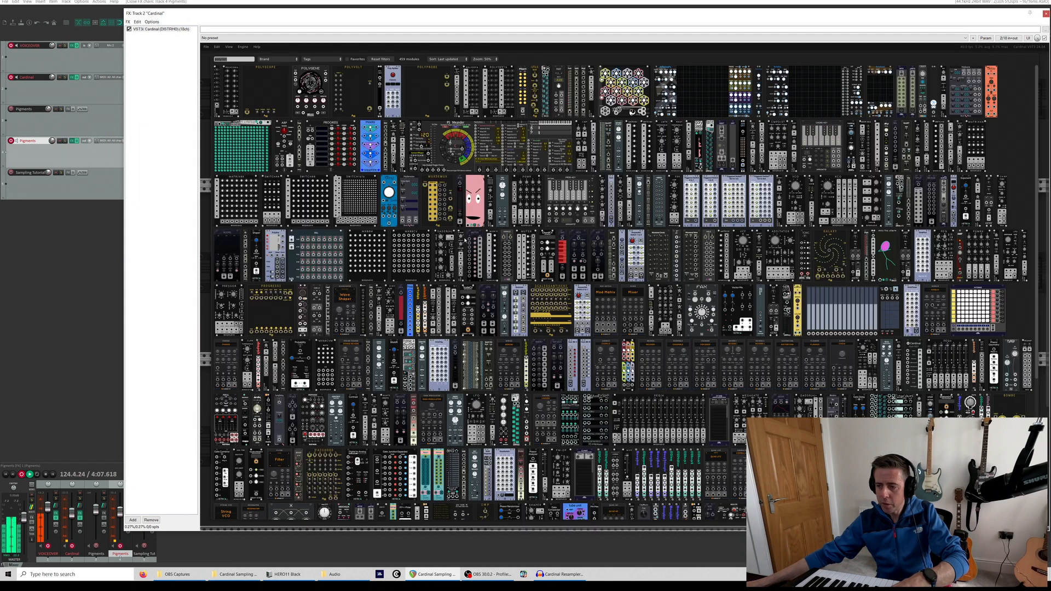
text(surge)
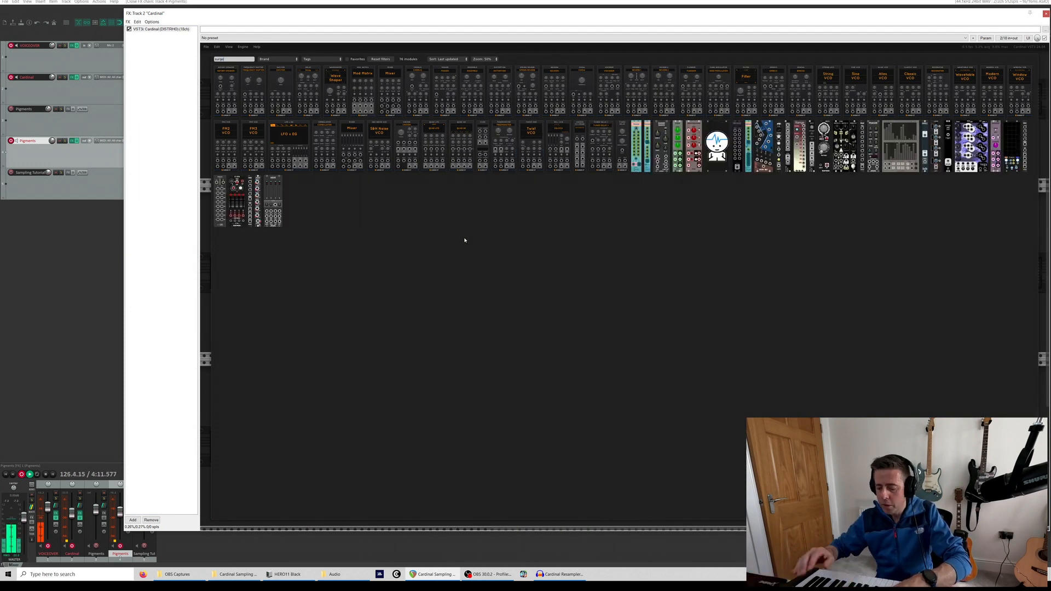
key(BackSpace)
key(BackSpace)
key(BackSpace)
key(BackSpace)
key(BackSpace)
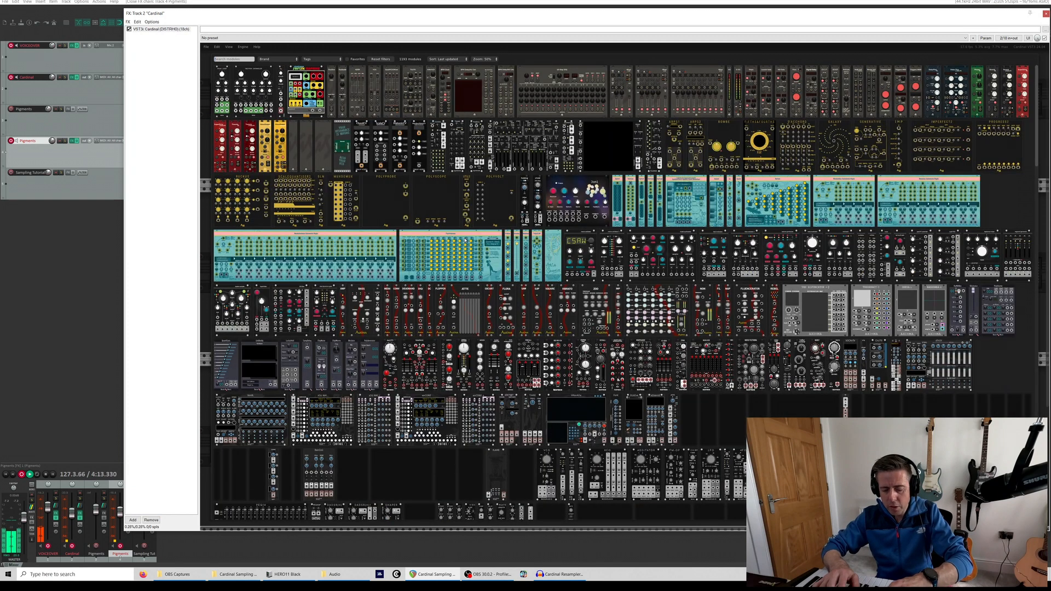
text(twist)
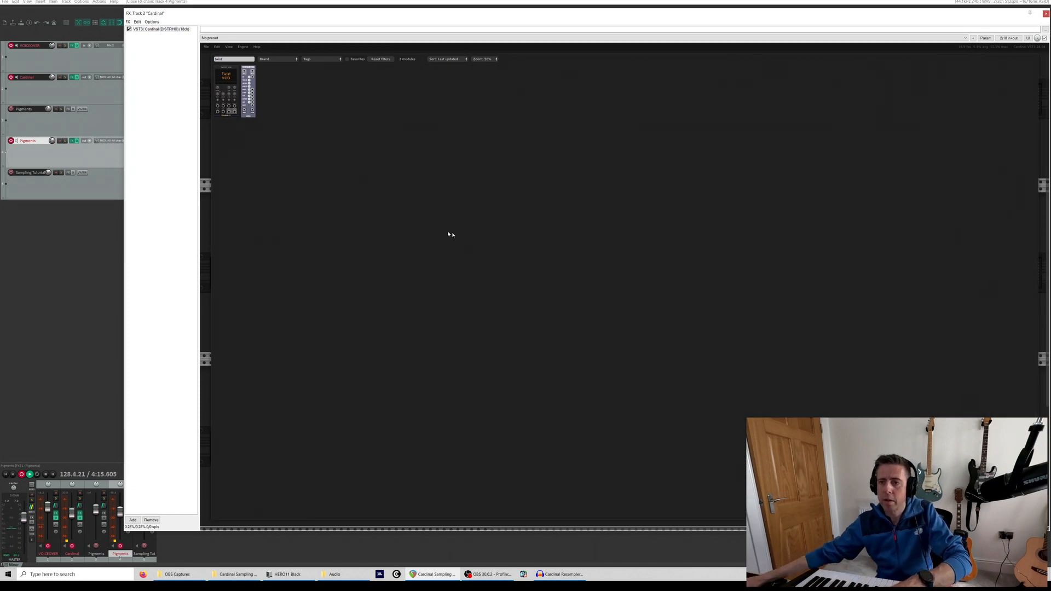
click(225, 90)
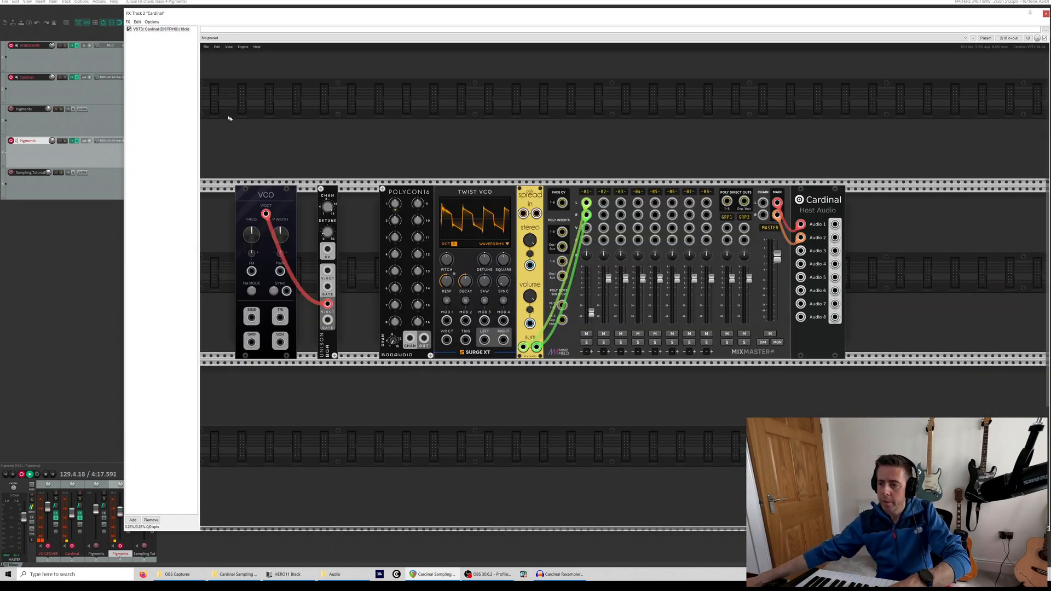
Move POLYCON16 next to UNISON, search the module library for "quantum" and add the Quantum module between POLYCON16 and Twist VCO
drag(415, 192, 373, 193)
right_click(415, 216)
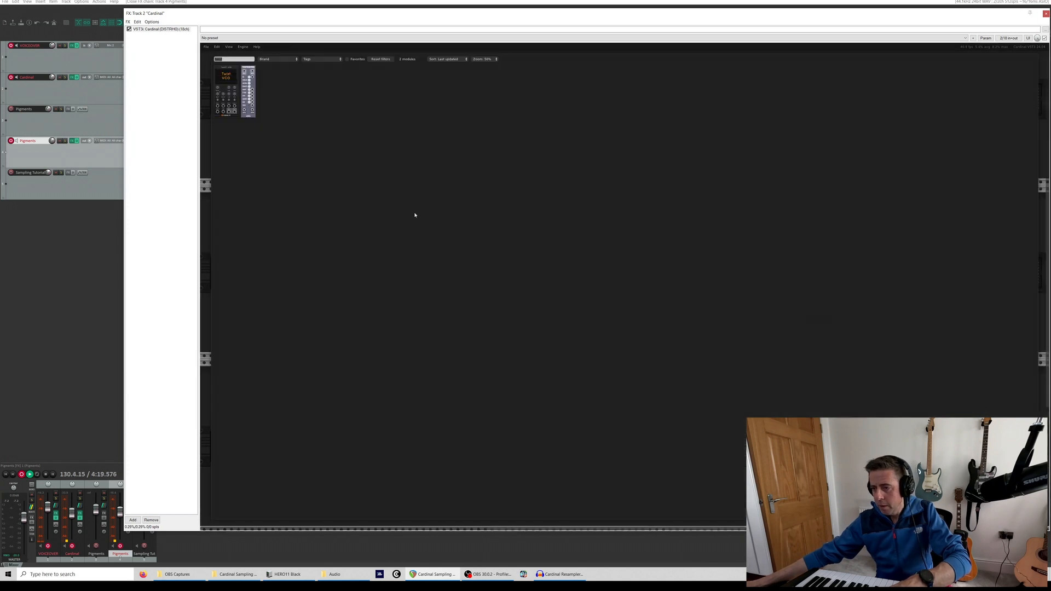
text(qua)
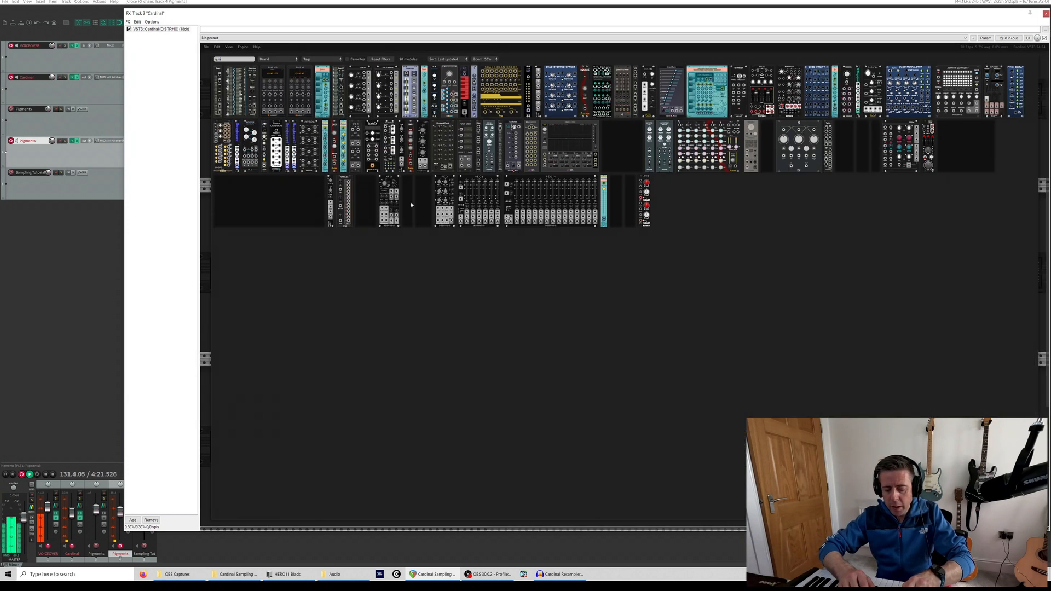
text(ntum)
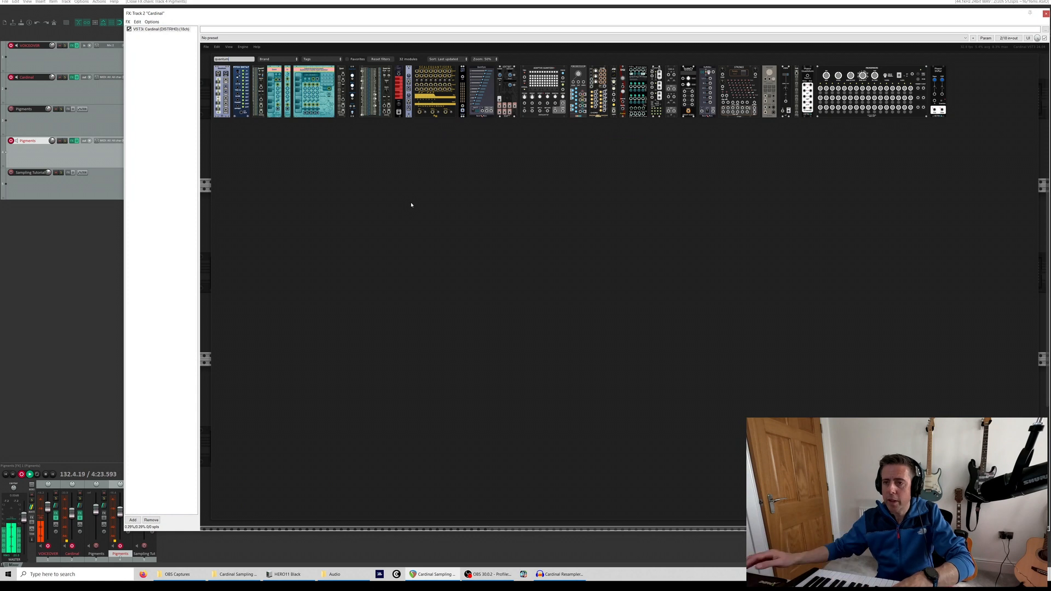
click(222, 90)
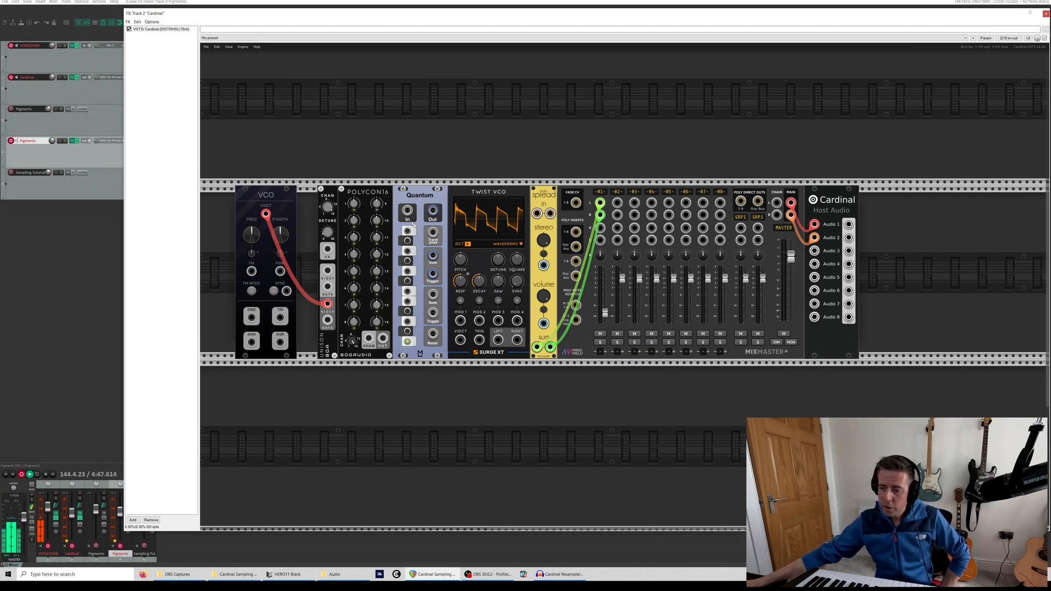
Randomize the POLYCON16 values and move UNISON and POLYCON16 together closer to the VCO
right_click(370, 265)
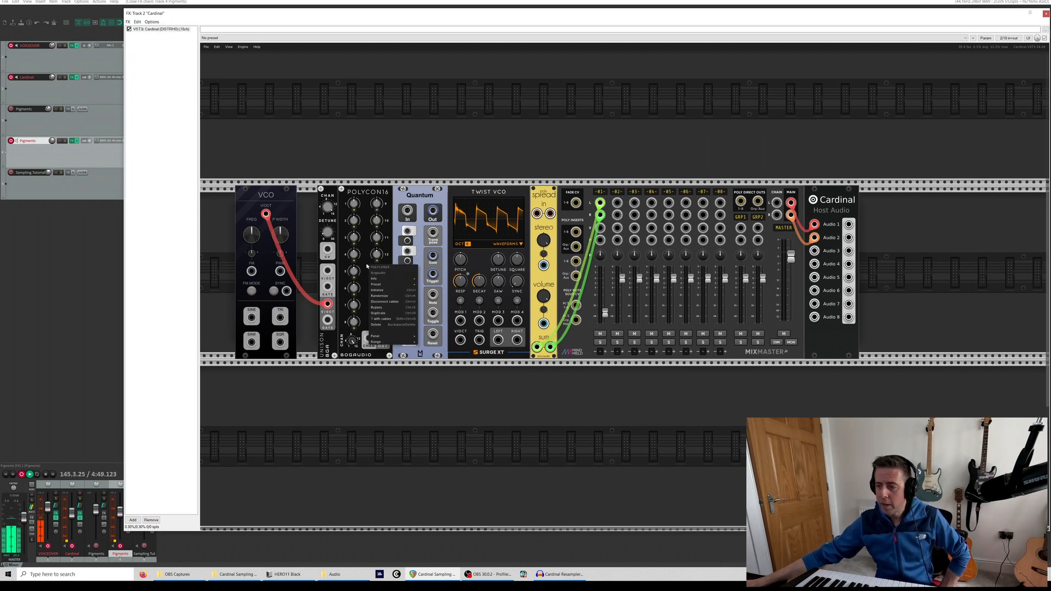
click(379, 302)
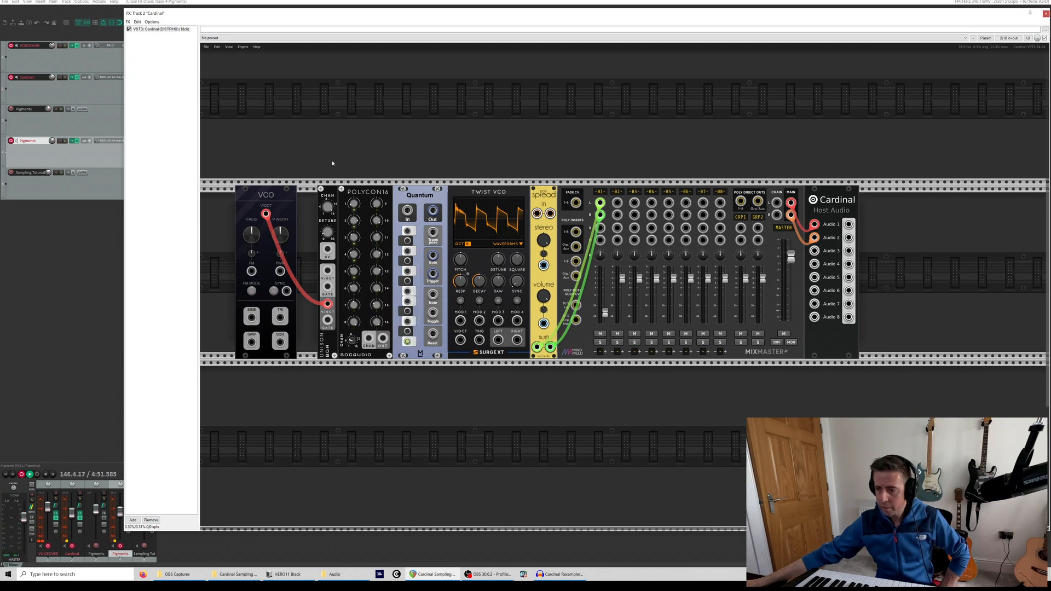
mouse_move(333, 163)
mouse_down()
mouse_move(359, 218)
mouse_move(346, 197)
mouse_move(352, 161)
mouse_up()
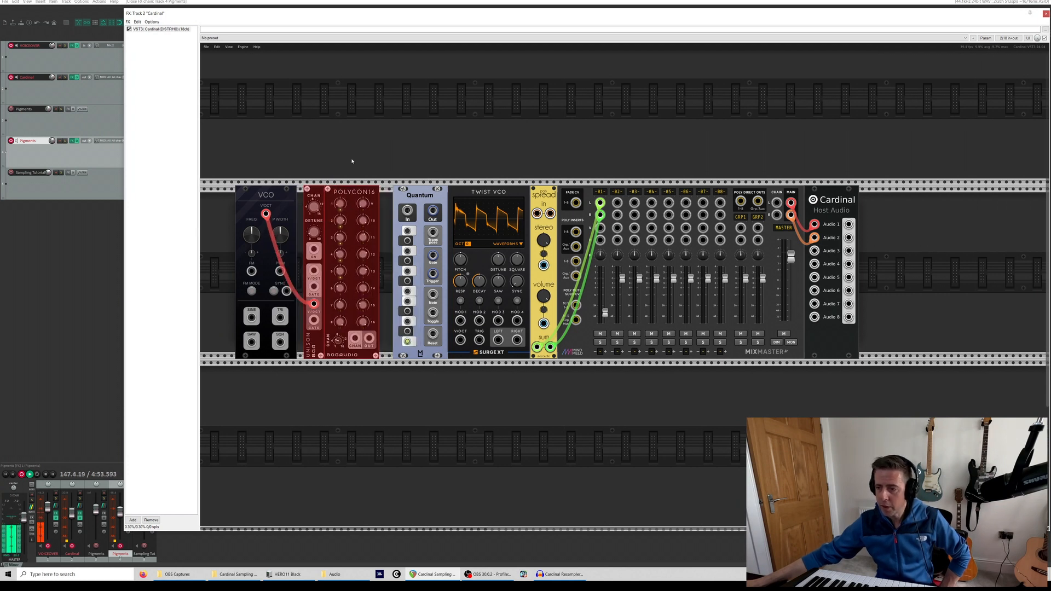
click(352, 161)
mouse_move(364, 204)
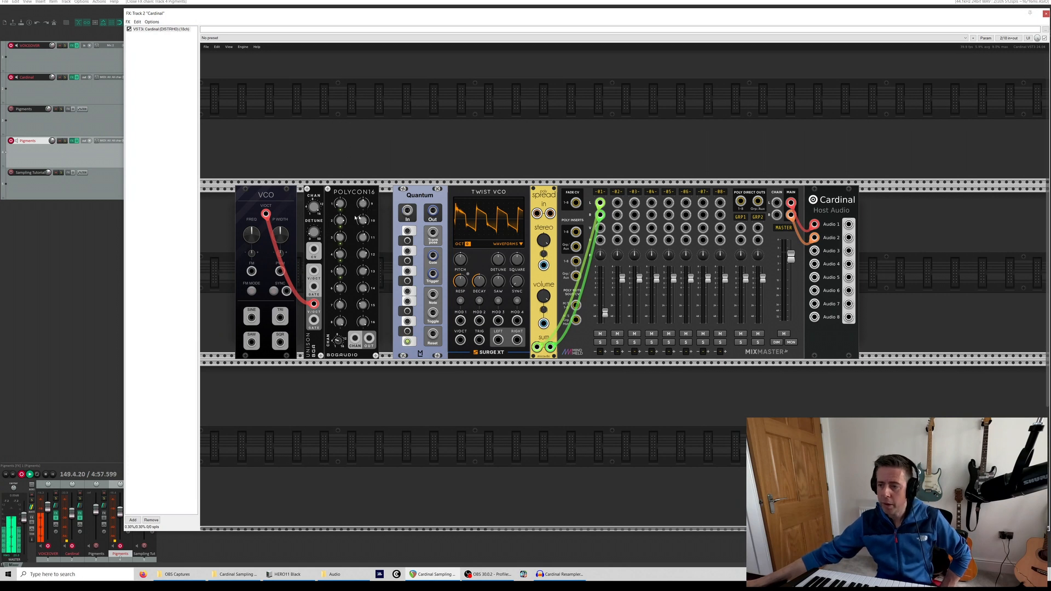
Search the module library for "vca" and add the VCA module between POLYCON16 and Quantum
right_click(382, 209)
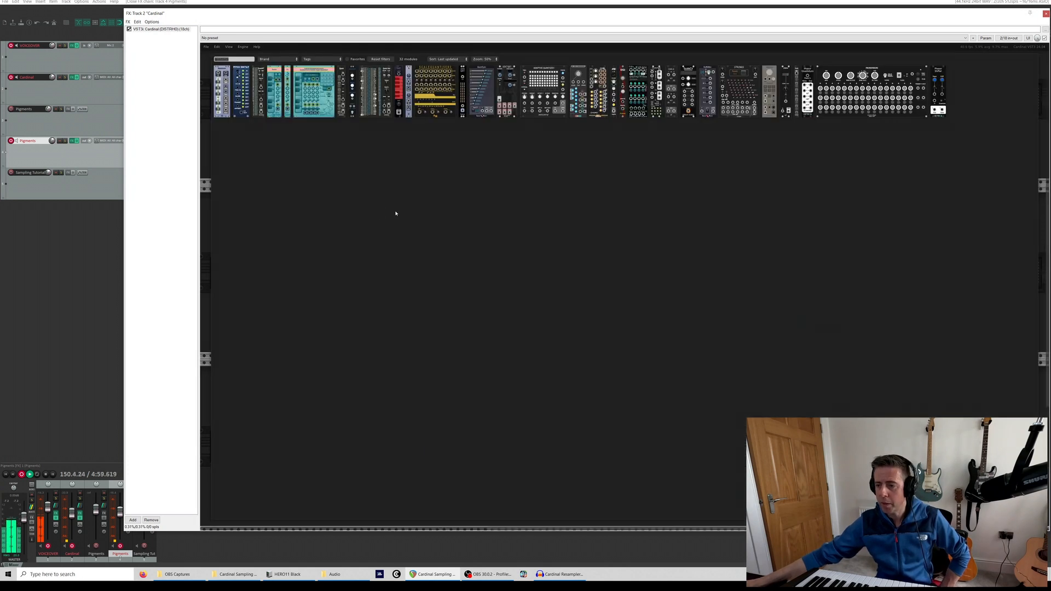
text(vca)
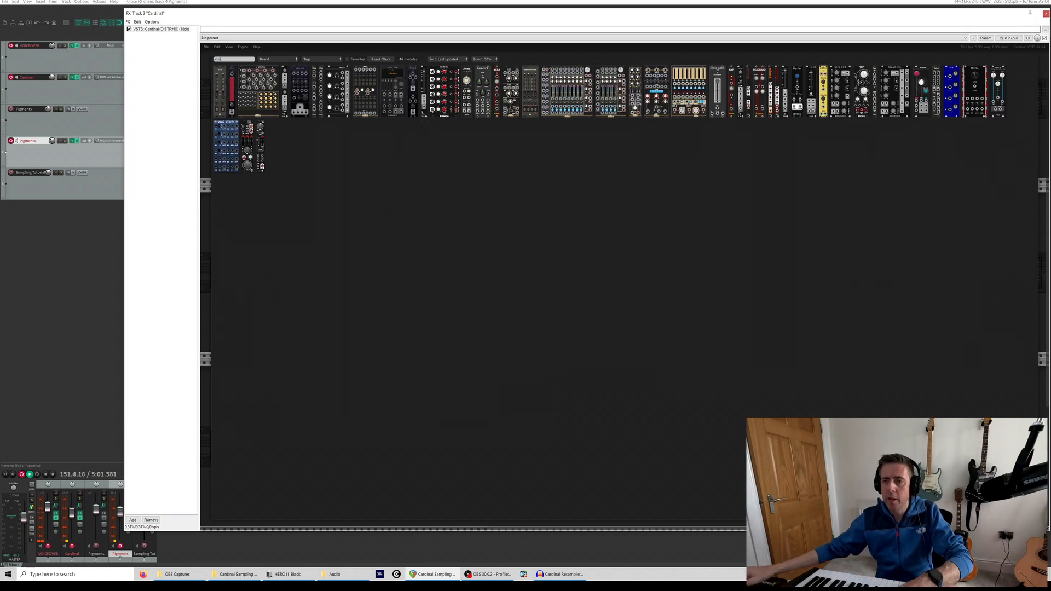
click(236, 73)
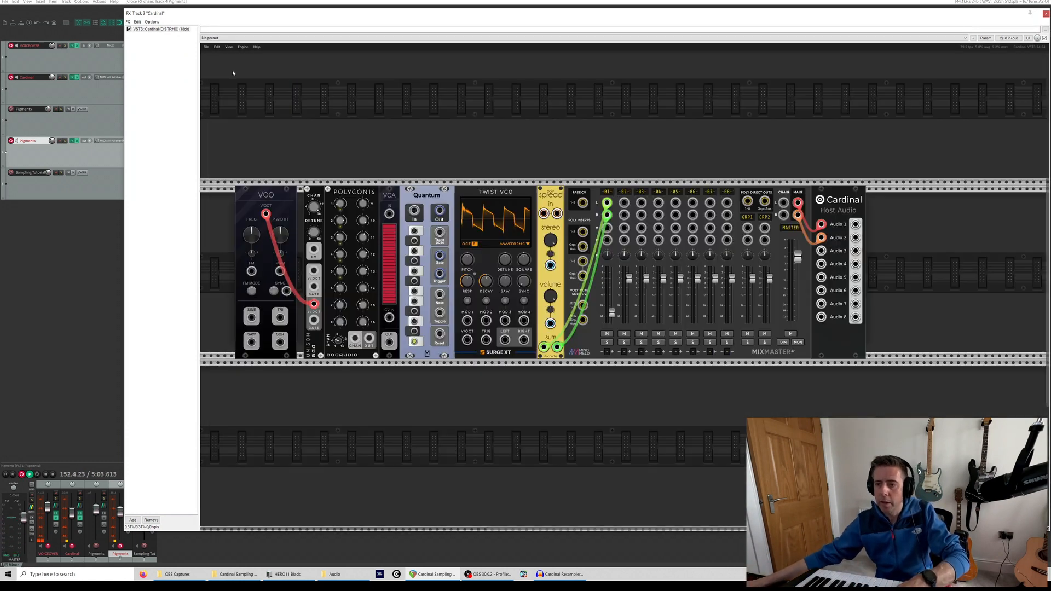
Lower the VCA level and patch POLYCON16's output through the VCA and Quantum into the Twist VCO's V/OCT input
scroll(368, 340, up, 1)
drag(369, 351, 380, 476)
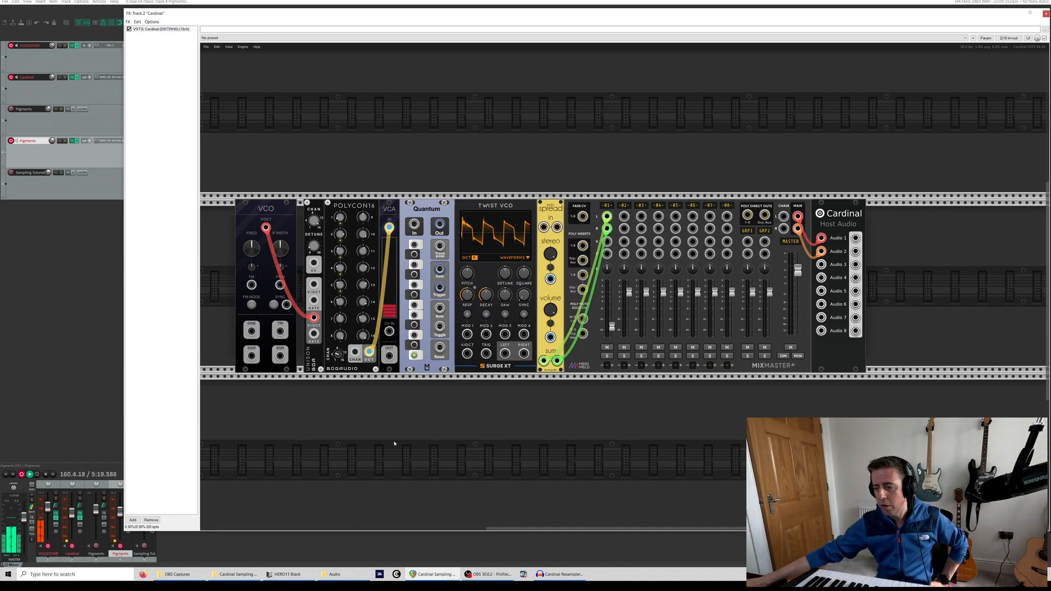
drag(390, 355, 469, 355)
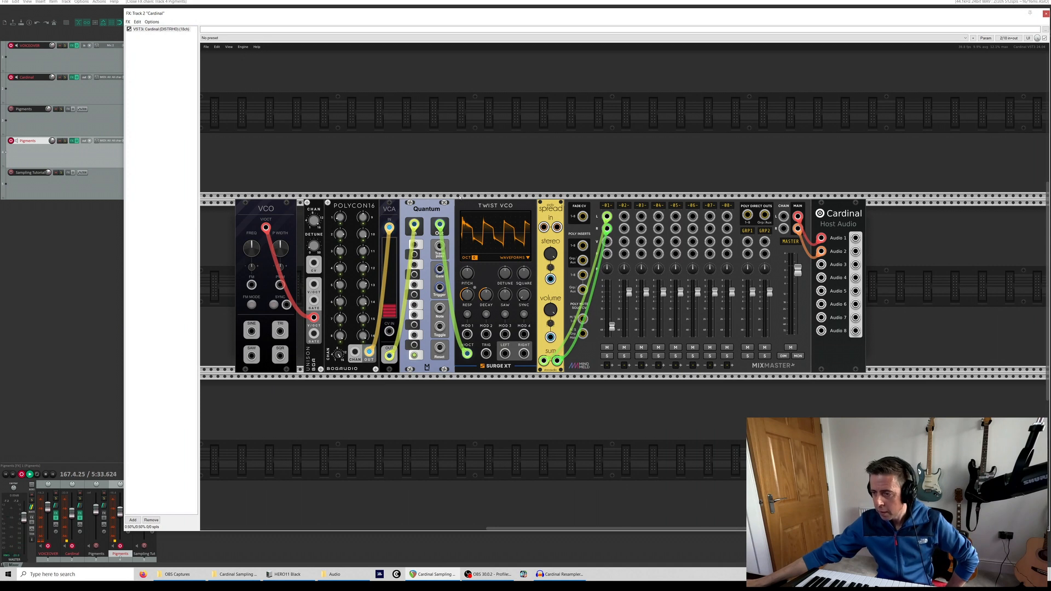
mouse_move(440, 225)
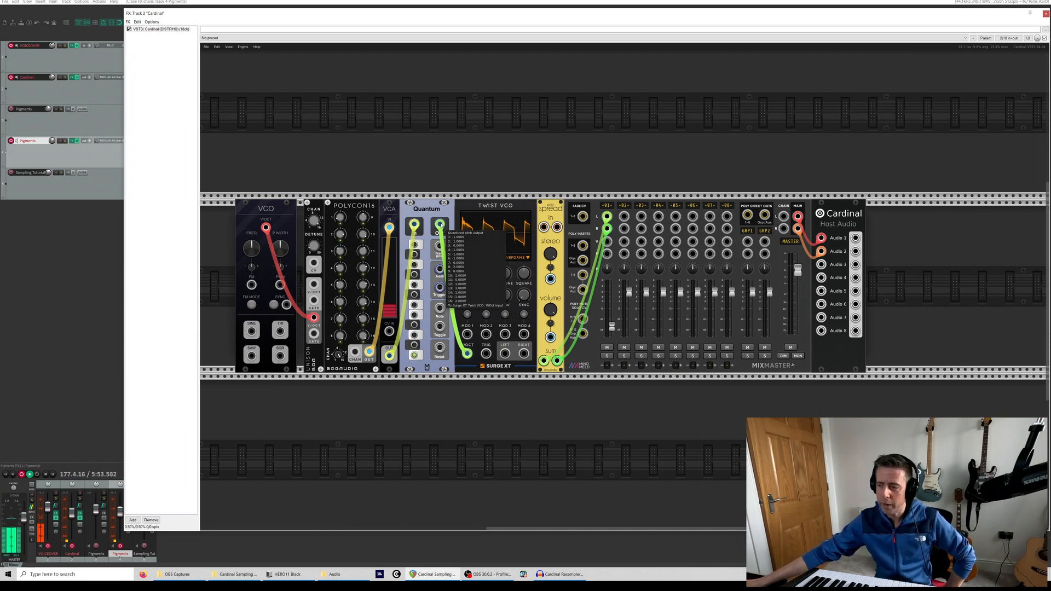
Patch the Twist VCO's left output into the Spread module's first input and switch the Twist VCO engine to Waveshaper
drag(505, 353, 544, 227)
right_click(545, 227)
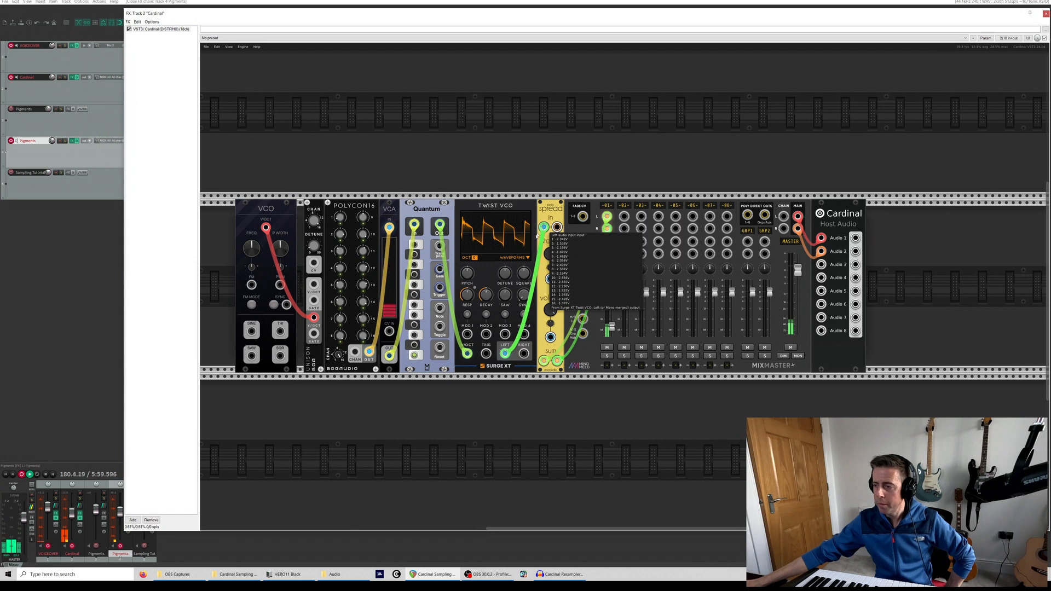
key(Escape)
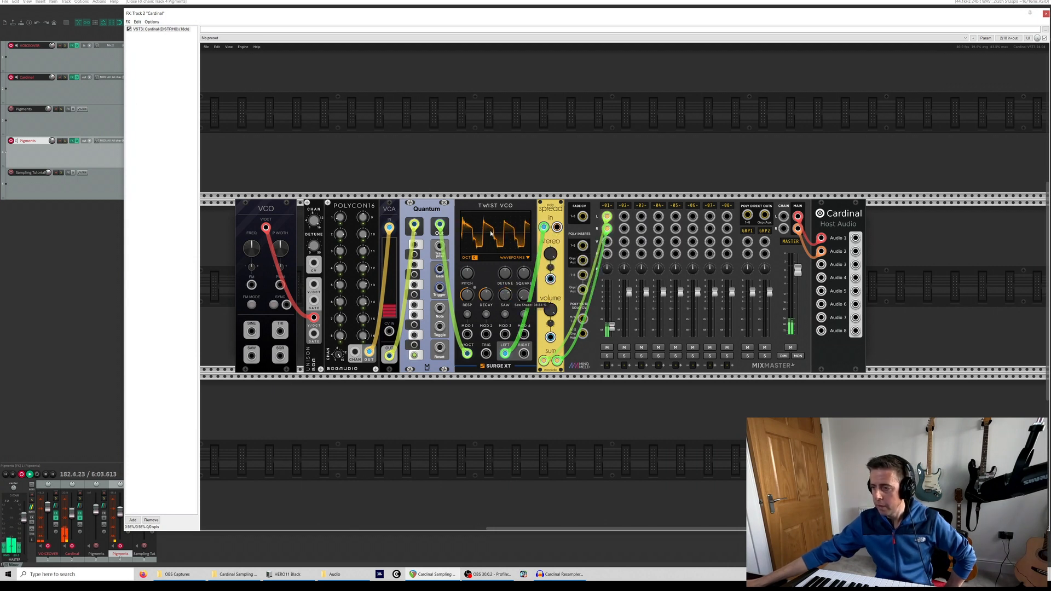
click(524, 259)
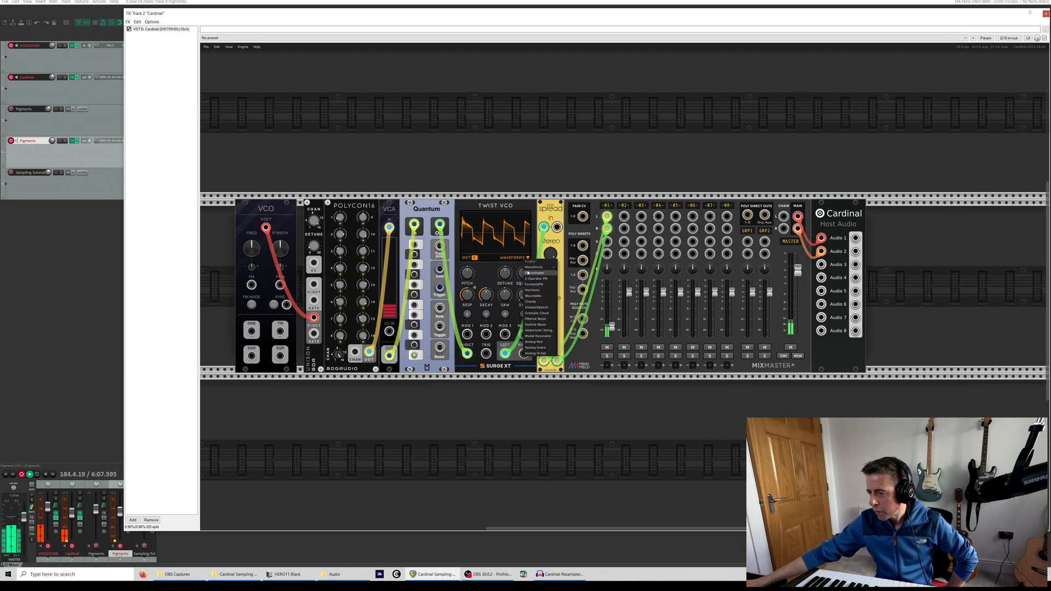
click(529, 272)
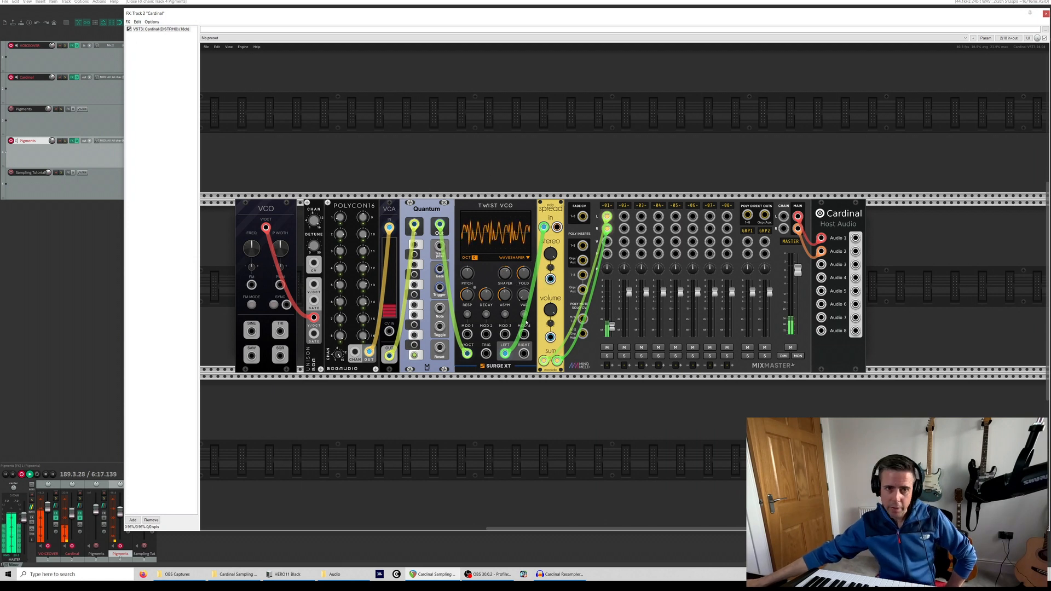
Search the module library for "lfo", add the Bogaudio LFO above the VCA and Quantum, and mute mixer channel 1
right_click(406, 162)
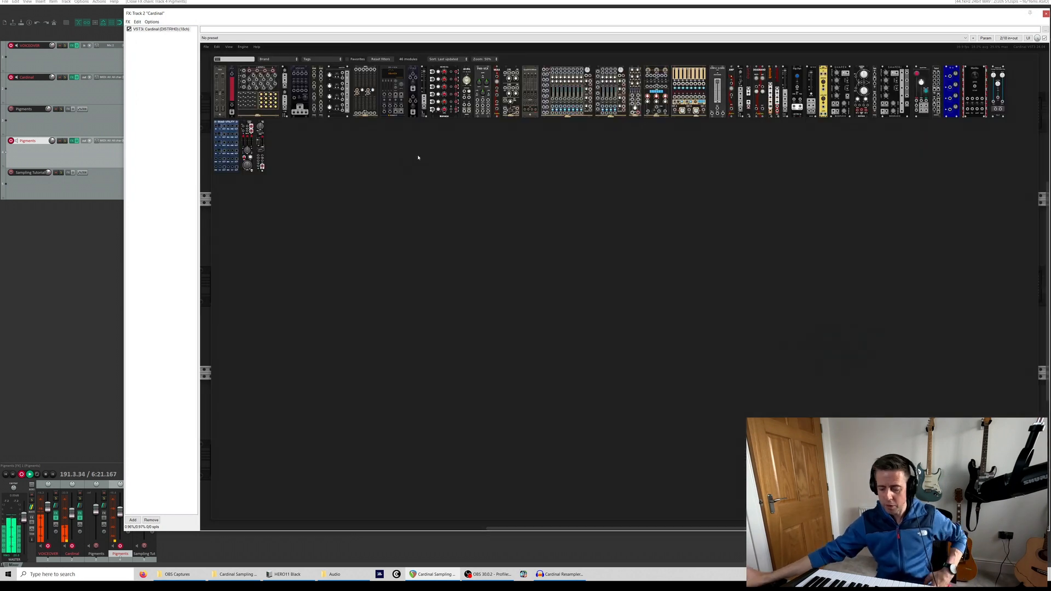
text(lfo)
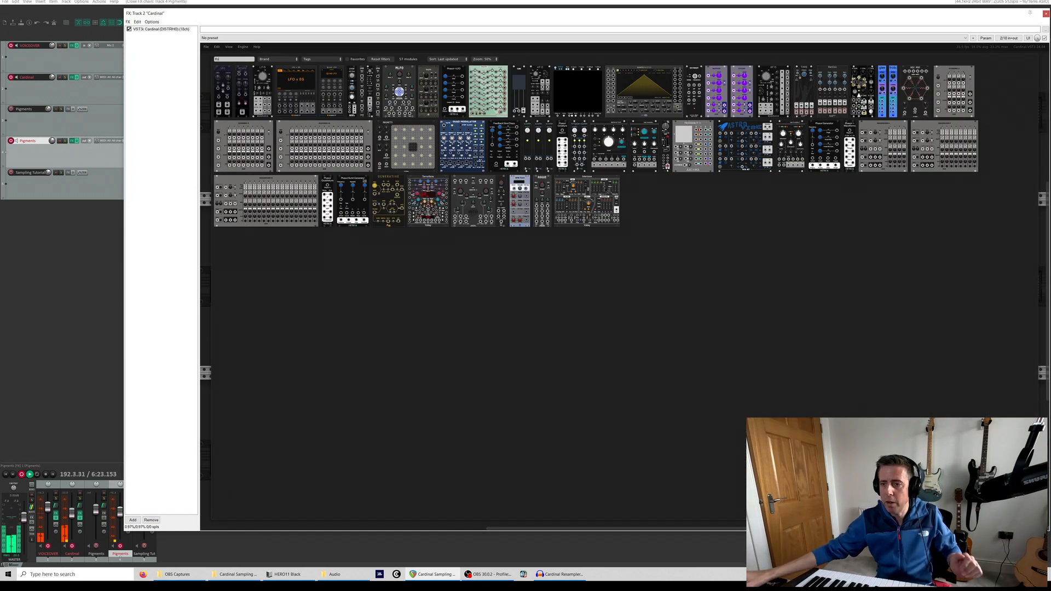
click(264, 79)
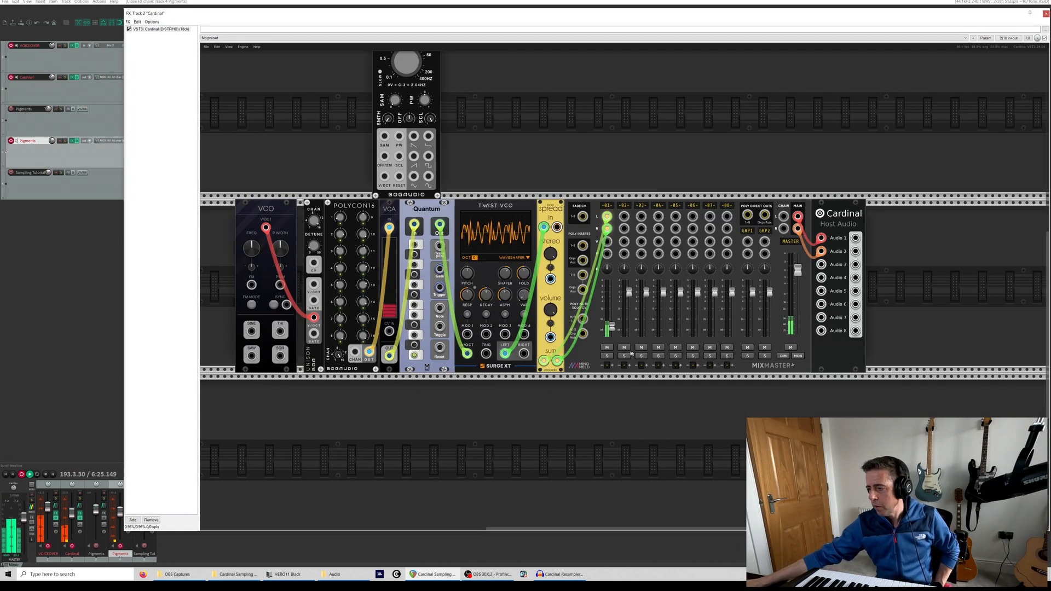
click(608, 349)
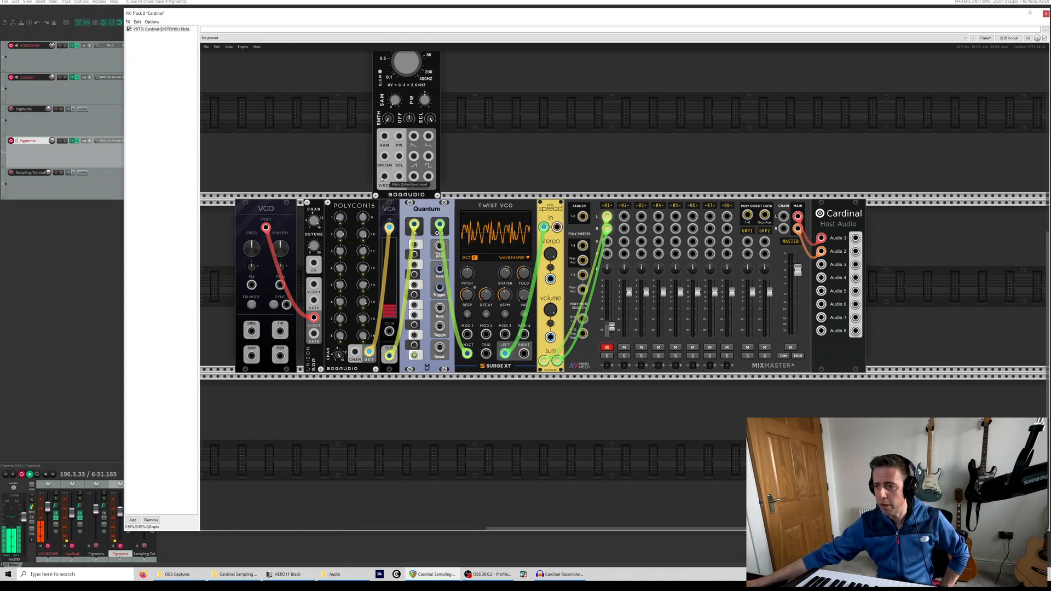
Patch POLYCON16's output into the LFO's V/OCT input and the LFO's sine output into the Twist VCO's MOD 1 input
drag(385, 176, 370, 352)
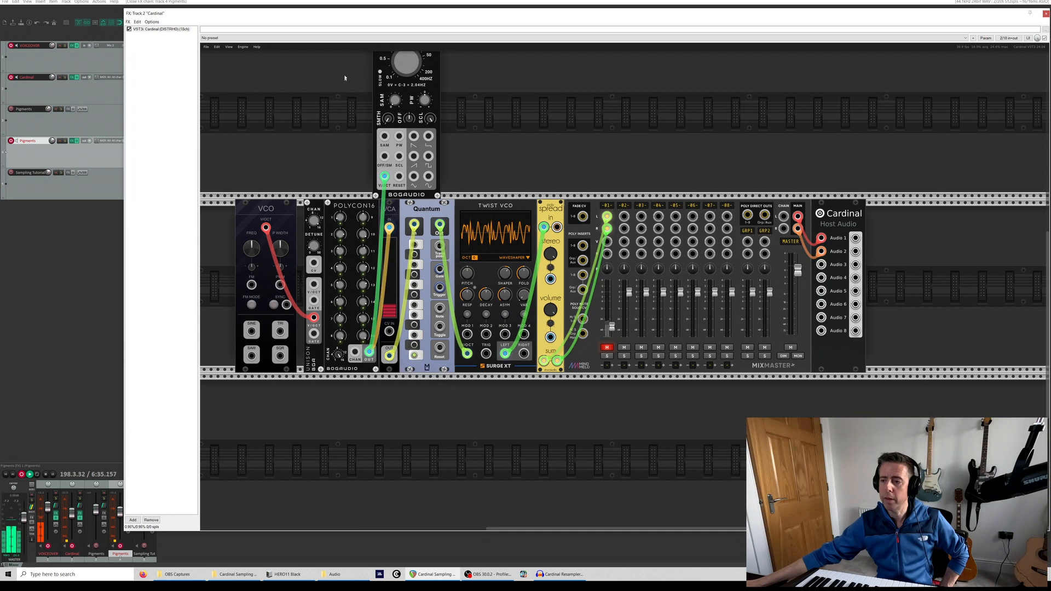
scroll(383, 158, up, 1)
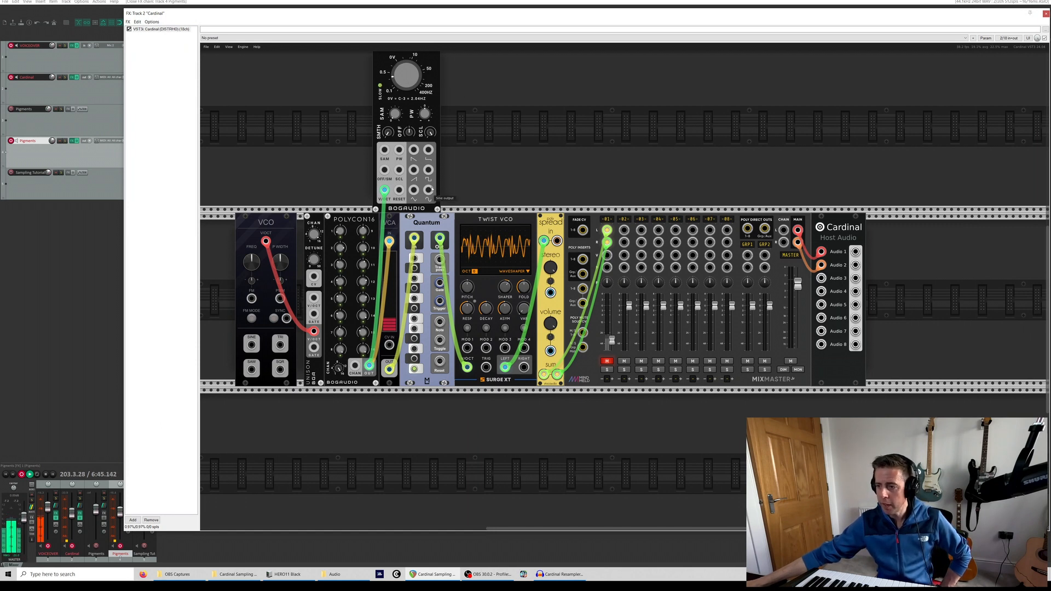
drag(429, 190, 467, 348)
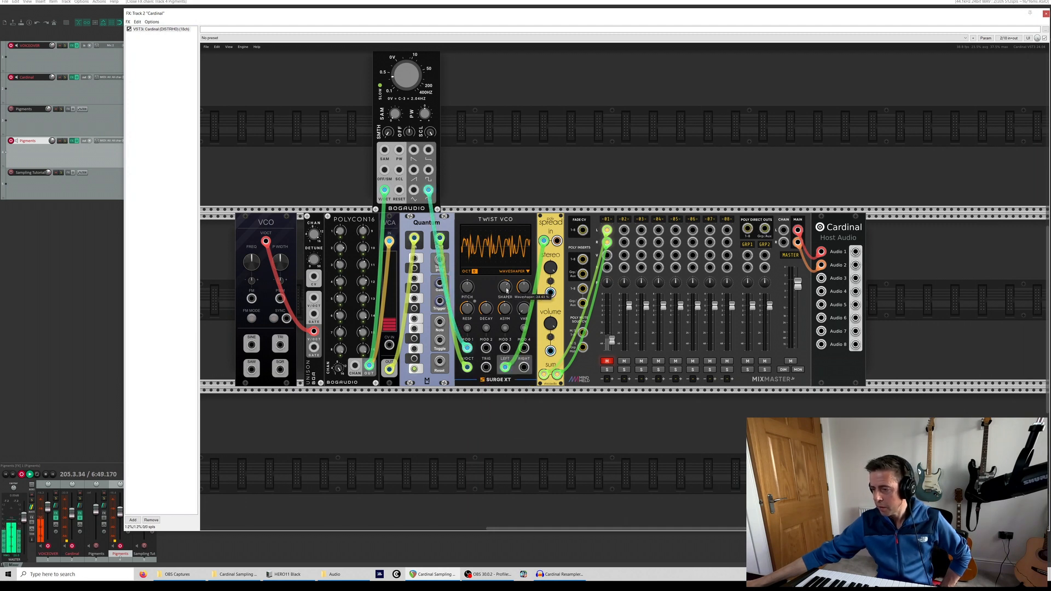
Unmute mixer channel 1 and raise the MOD 1 modulation of the Twist VCO's shaper, fold and variation parameters
scroll(507, 290, up, 1)
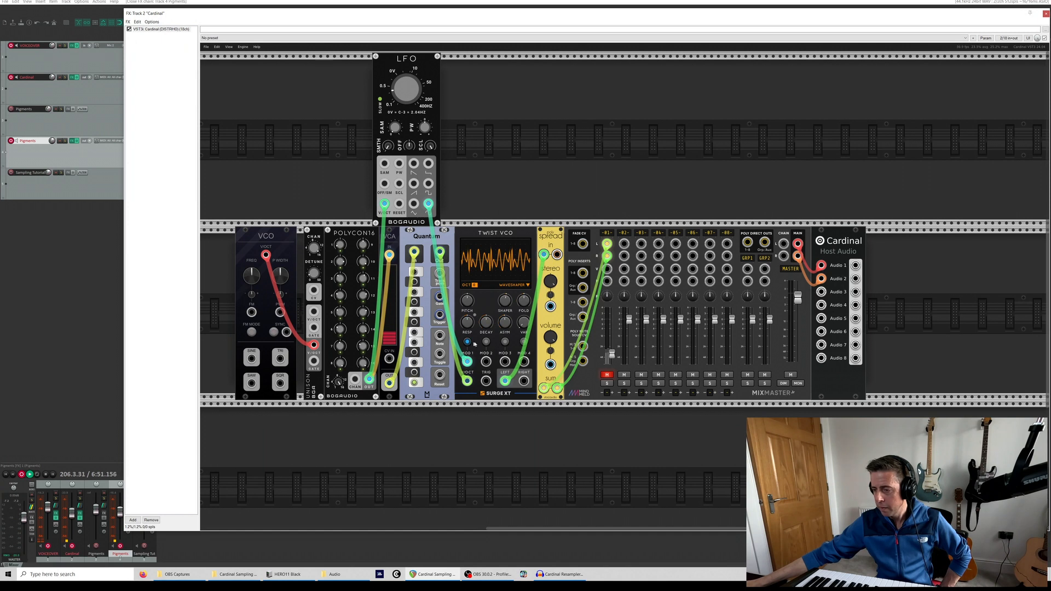
click(609, 376)
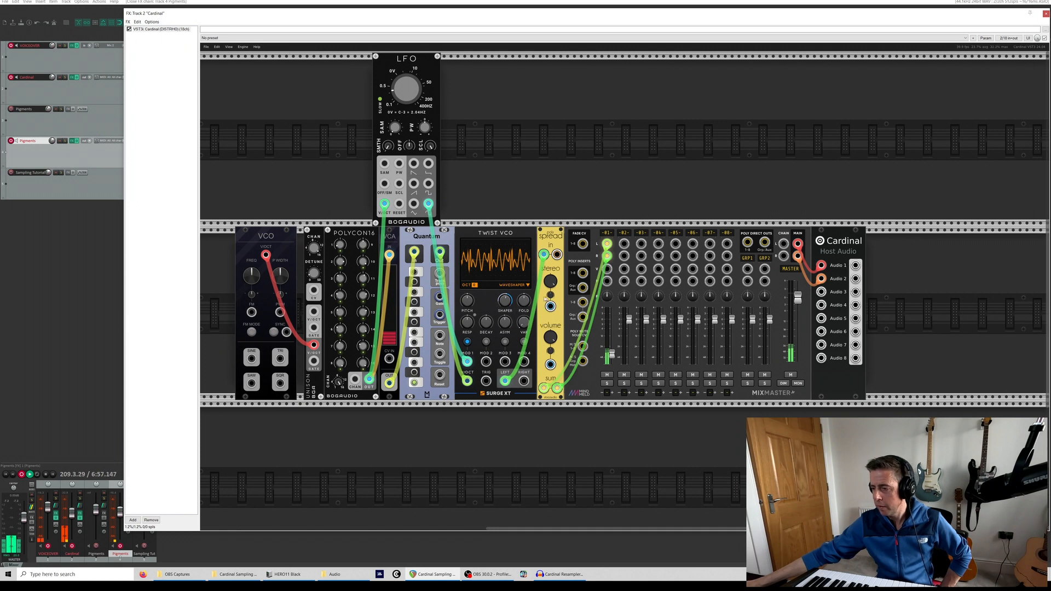
drag(523, 302, 525, 280)
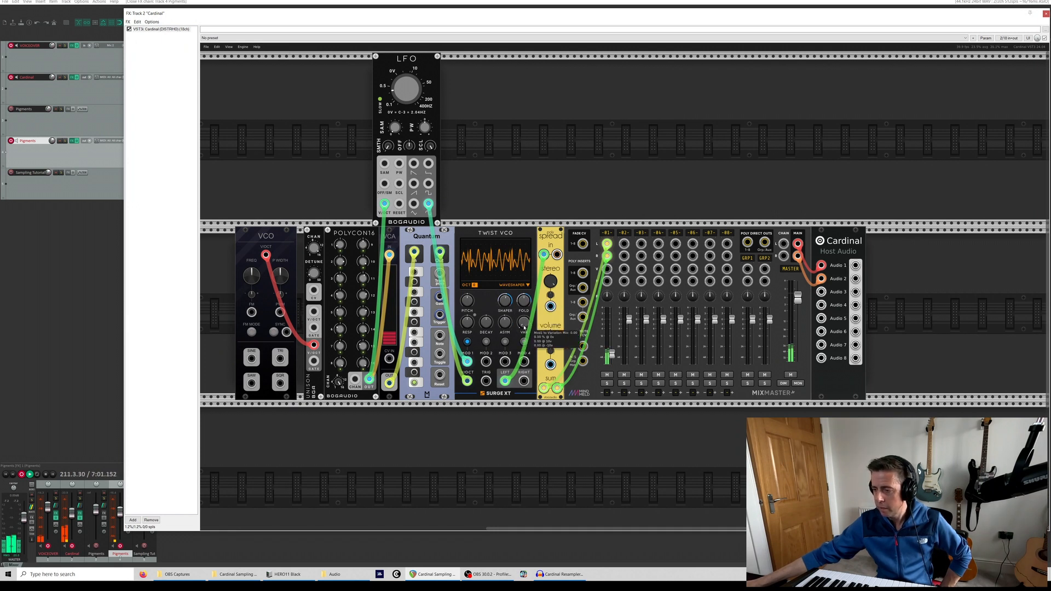
drag(525, 328, 522, 299)
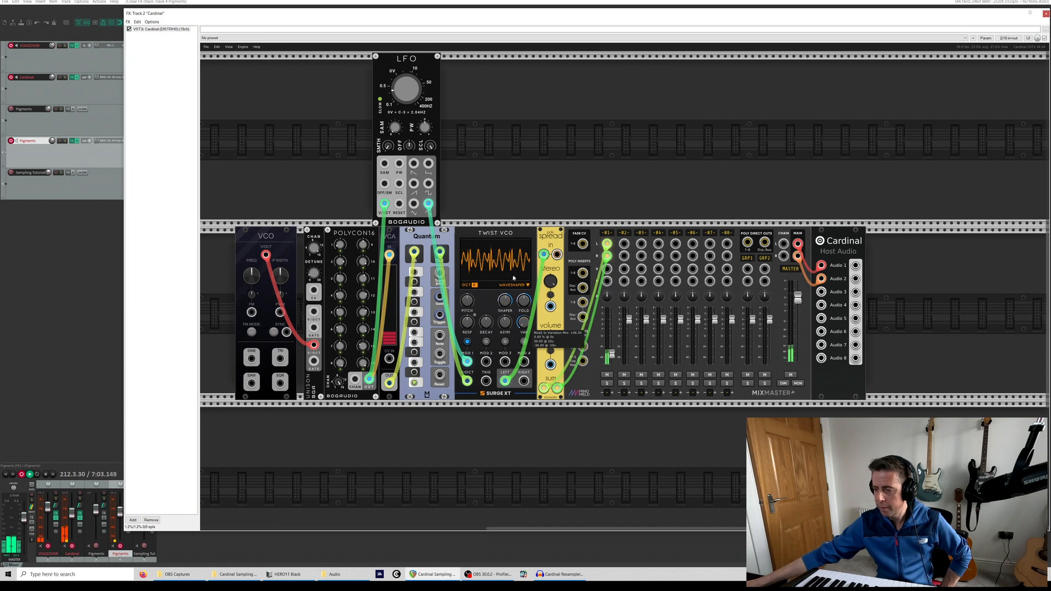
Switch the Twist VCO engine to Wavetable and adjust the MOD 1 modulation amount for Y Morph
click(527, 285)
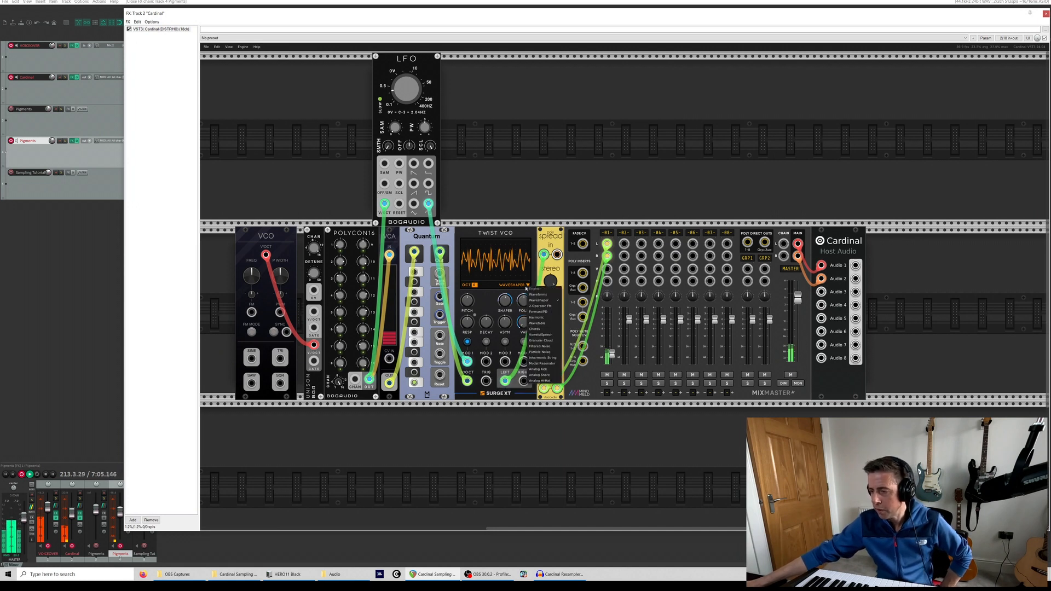
click(533, 321)
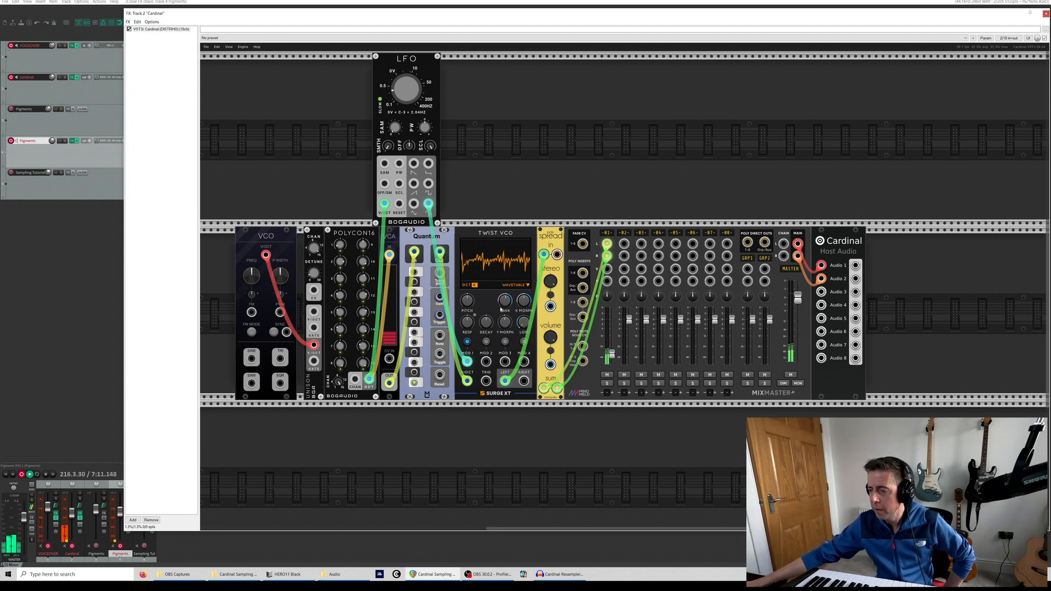
mouse_move(501, 325)
drag(500, 325, 503, 311)
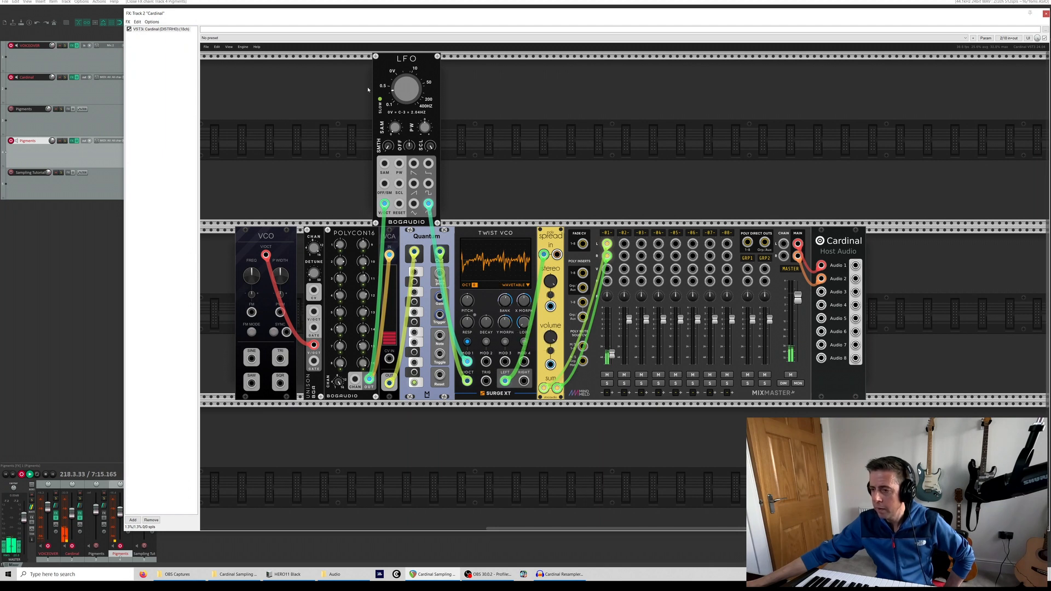
Raise the fader of mixer channel 1 slightly
mouse_move(408, 103)
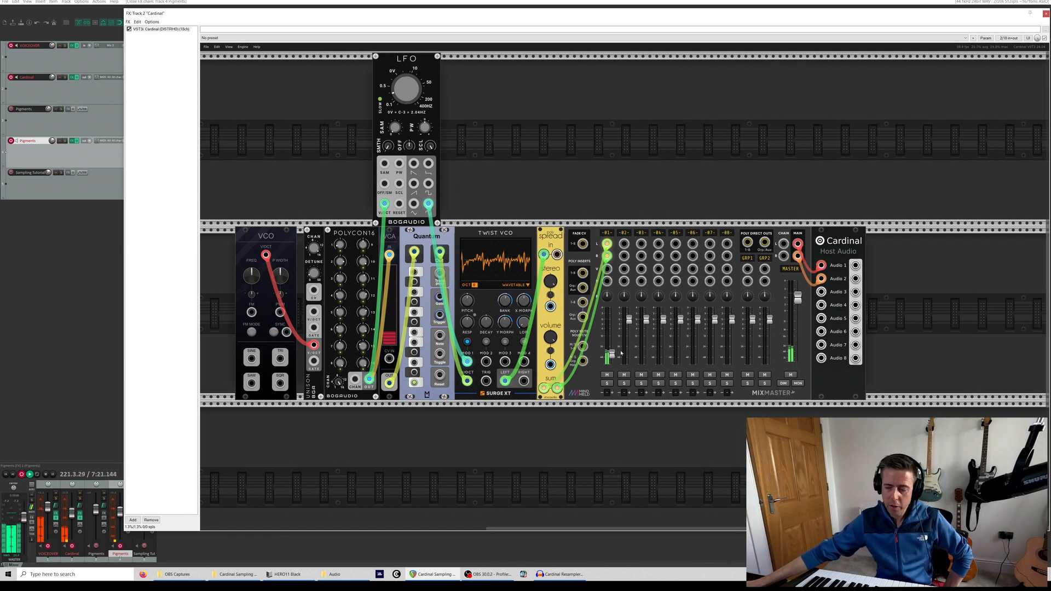
mouse_move(615, 355)
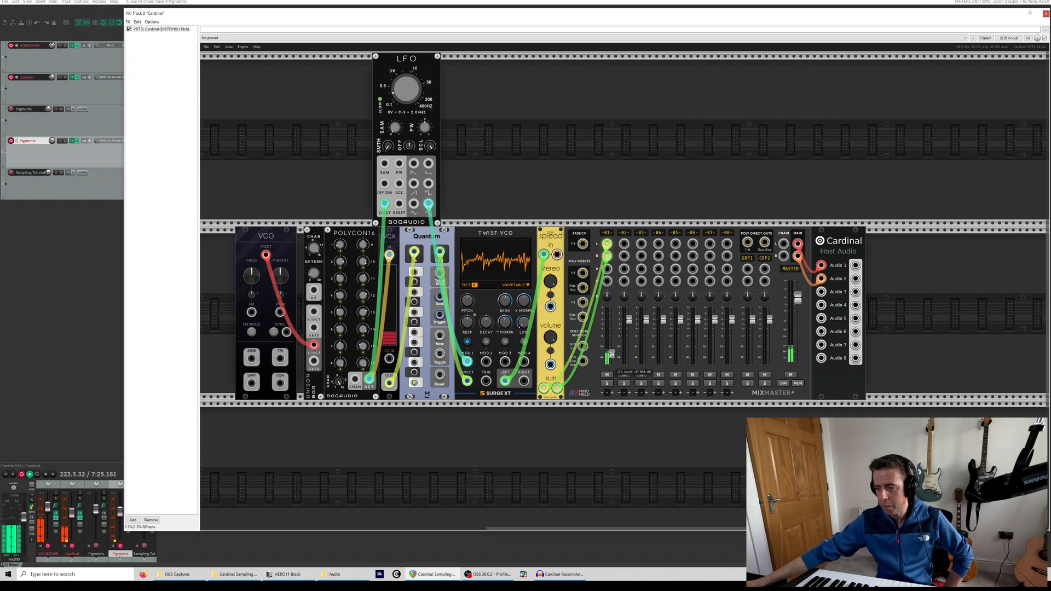
drag(612, 354, 611, 348)
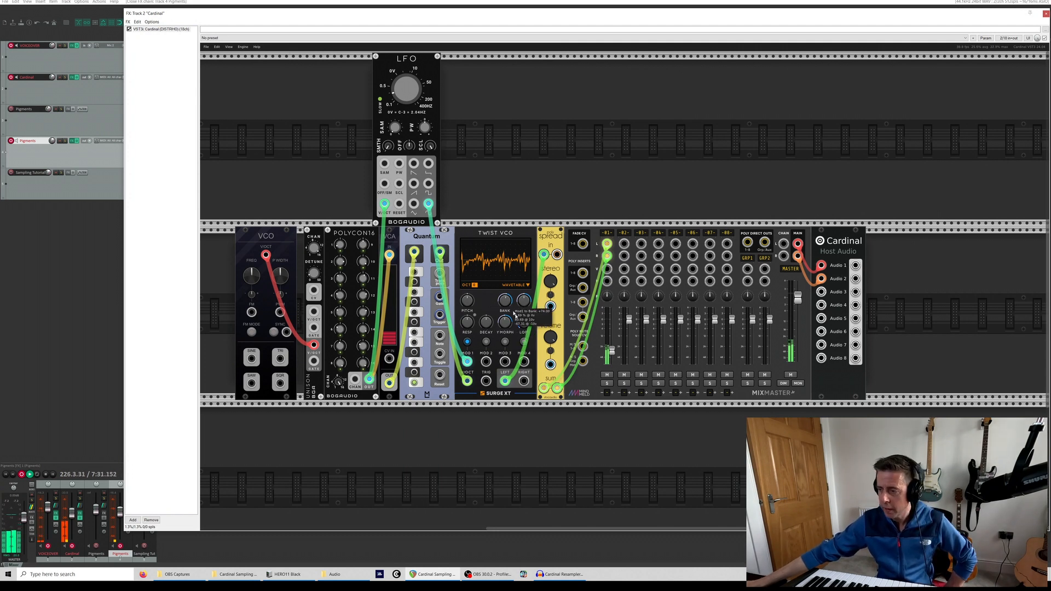
Mute mixer channel 1 and add a macro oscillator module next to the LFO
click(607, 376)
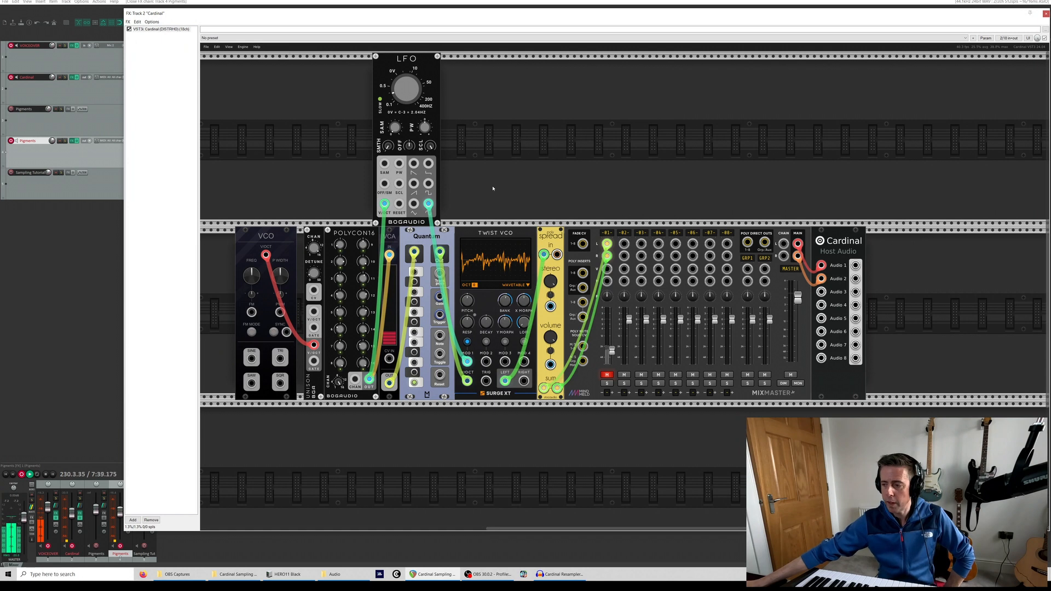
click(529, 285)
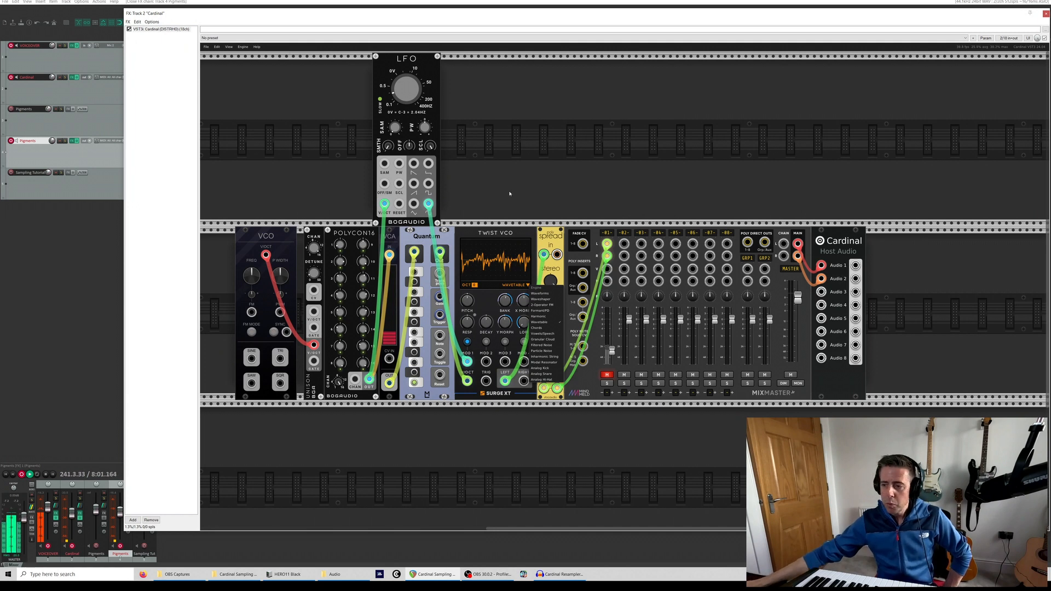
click(498, 160)
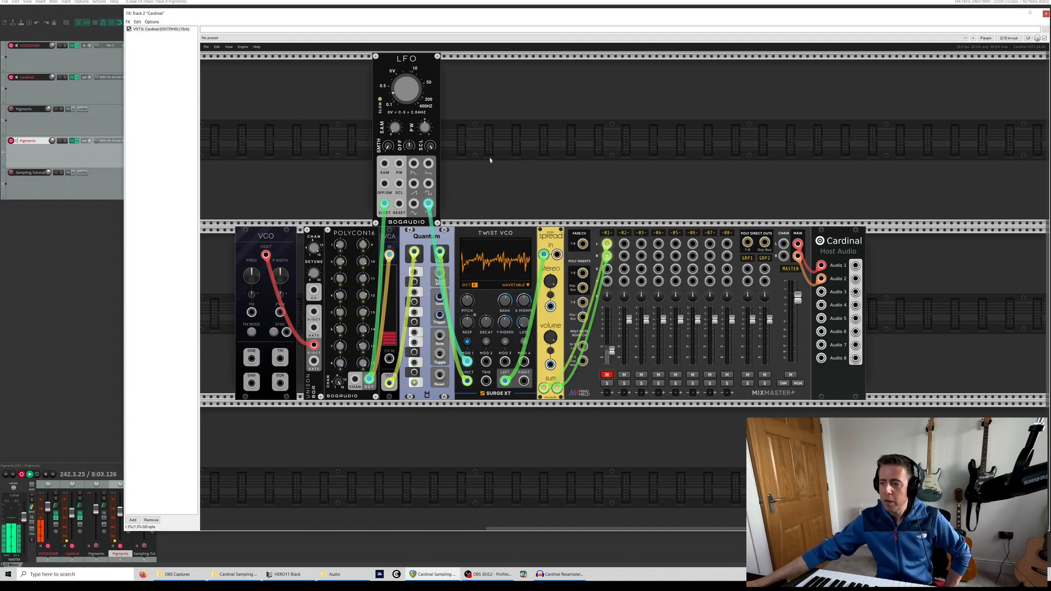
right_click(488, 156)
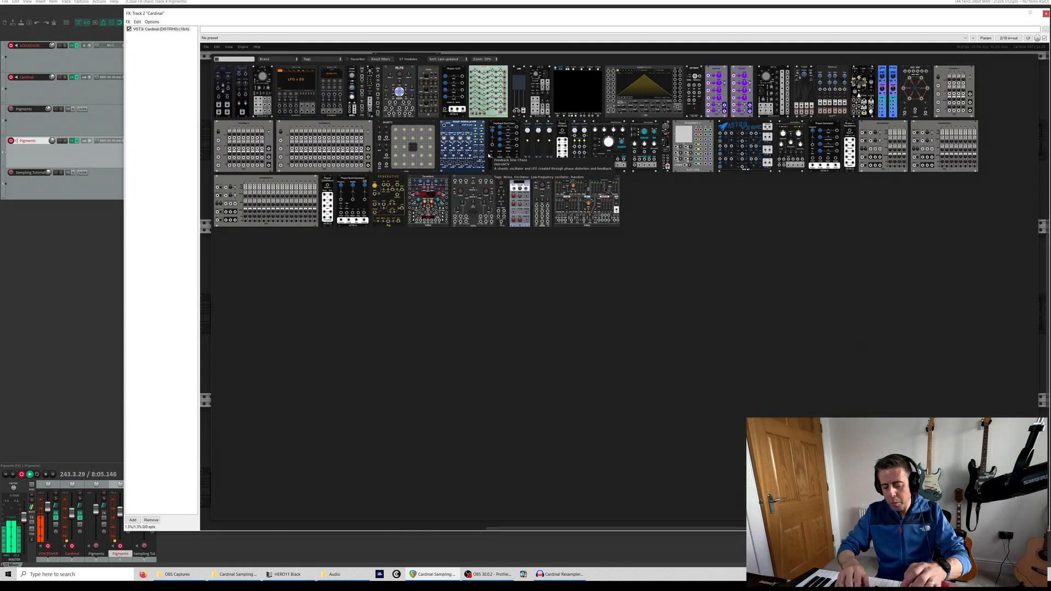
text(macro)
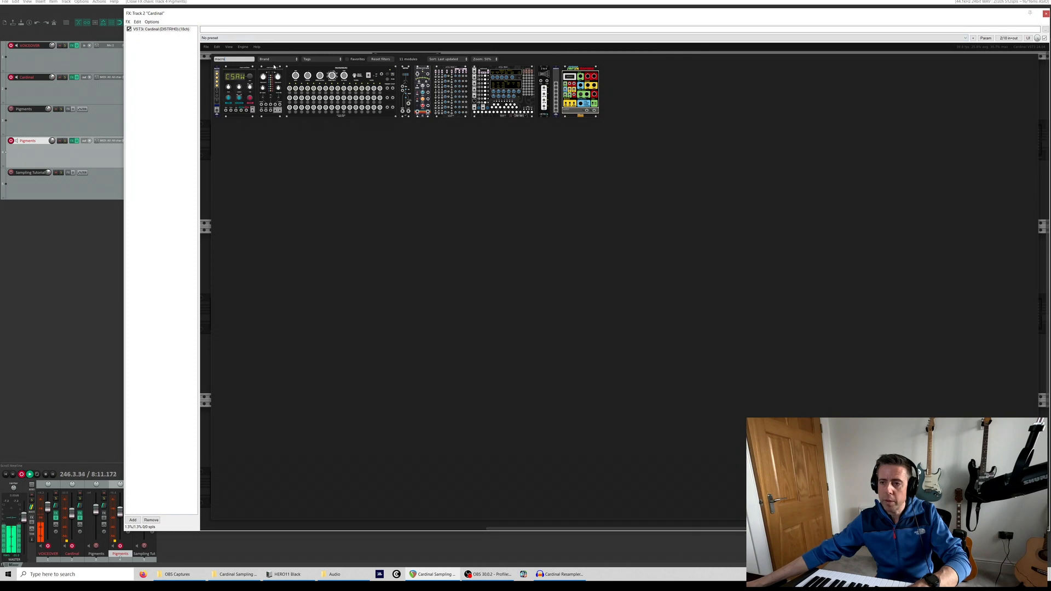
click(232, 80)
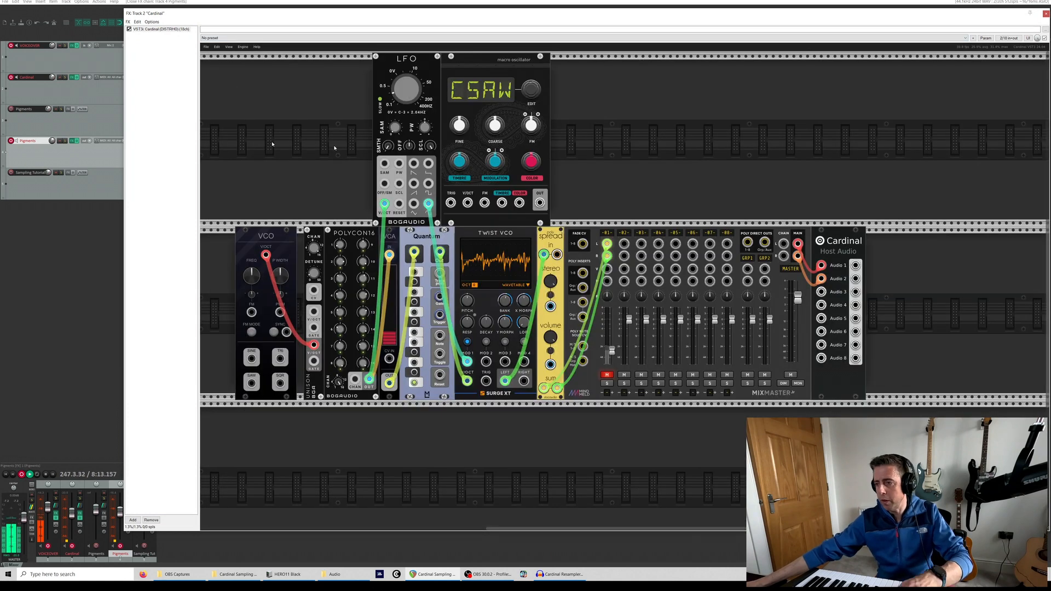
Add a Bogaudio POLYMULT module beside the macro oscillator and patch the oscillator's output into its input
right_click(572, 114)
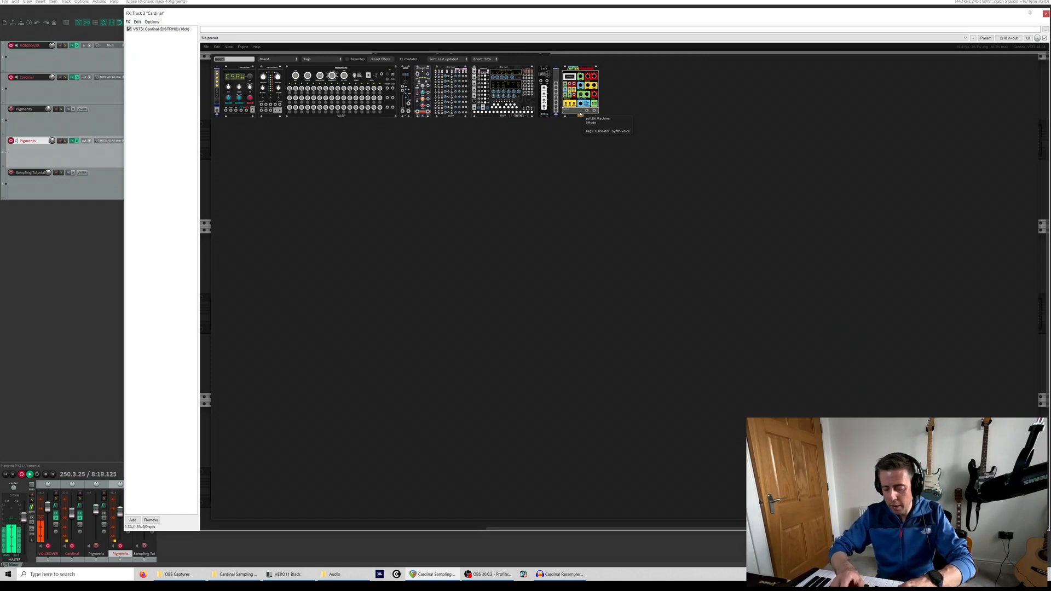
text(polymult)
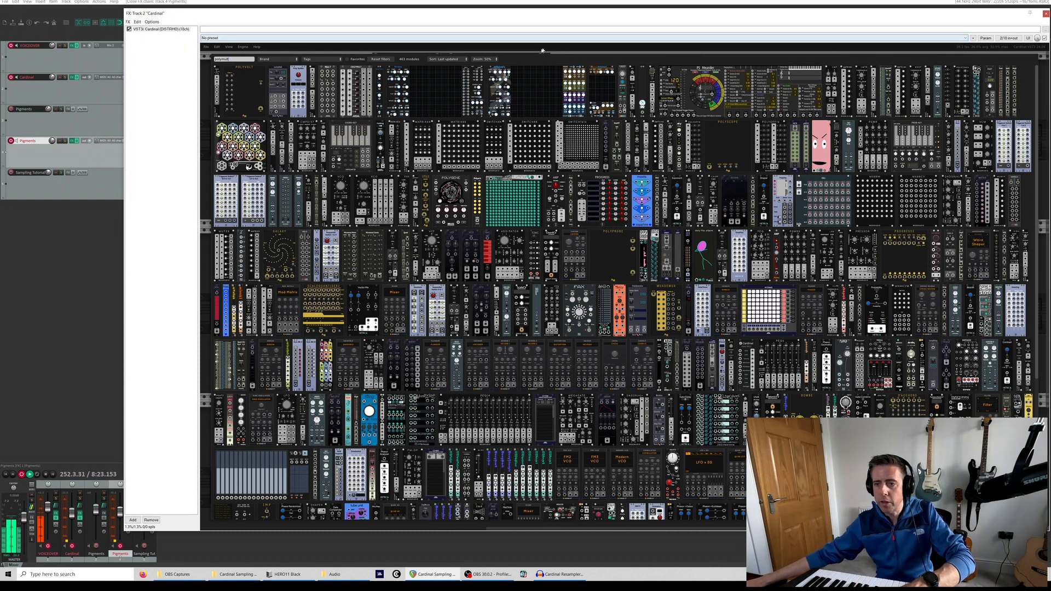
click(216, 86)
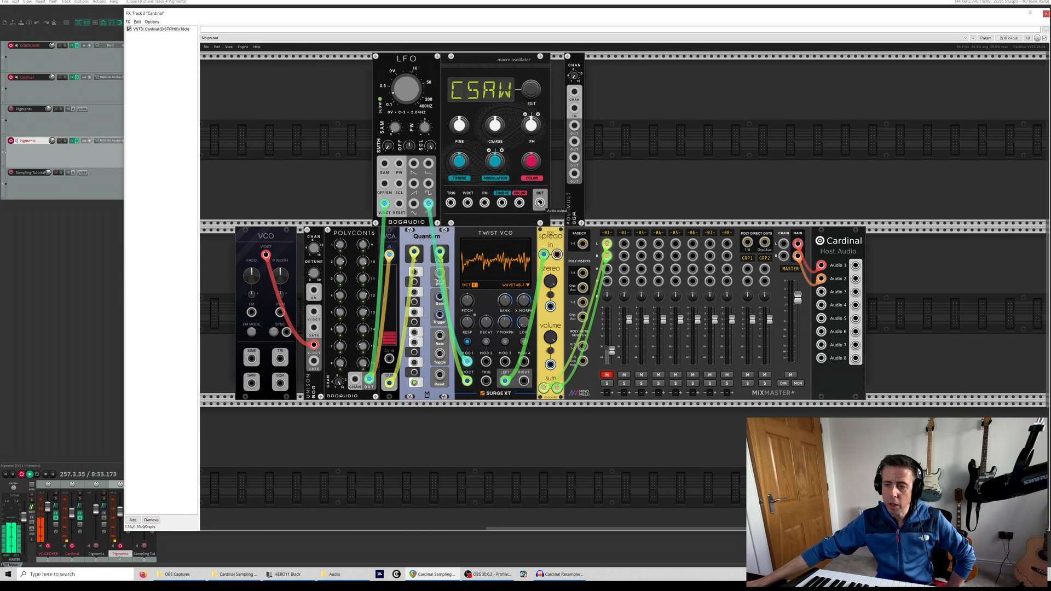
drag(540, 202, 574, 108)
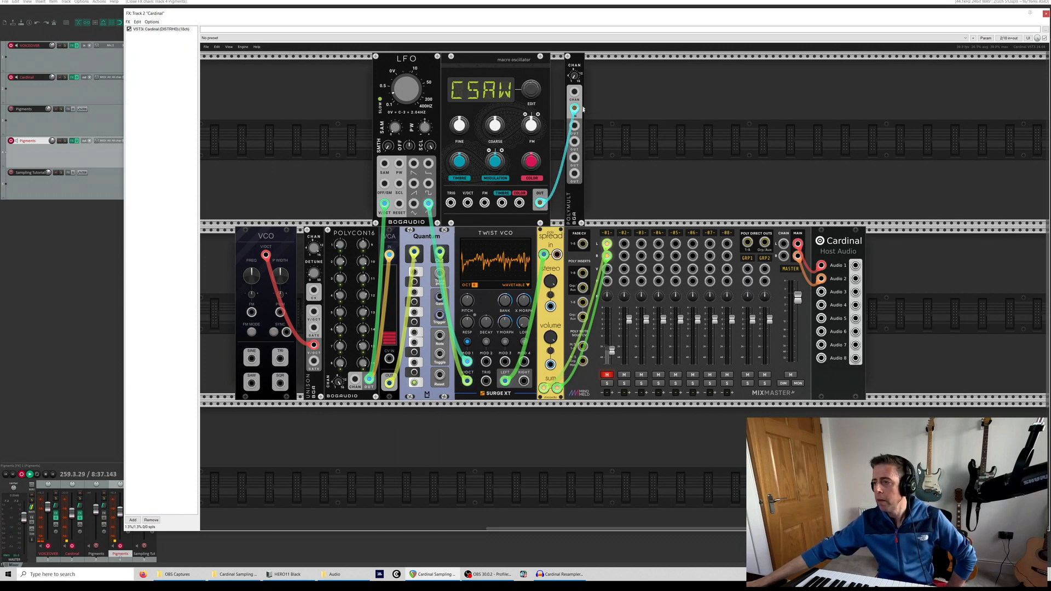
Replace the Twist VCO cable at the spread module's input with a POLYMULT output and adjust POLYMULT's channel count
drag(544, 254, 466, 416)
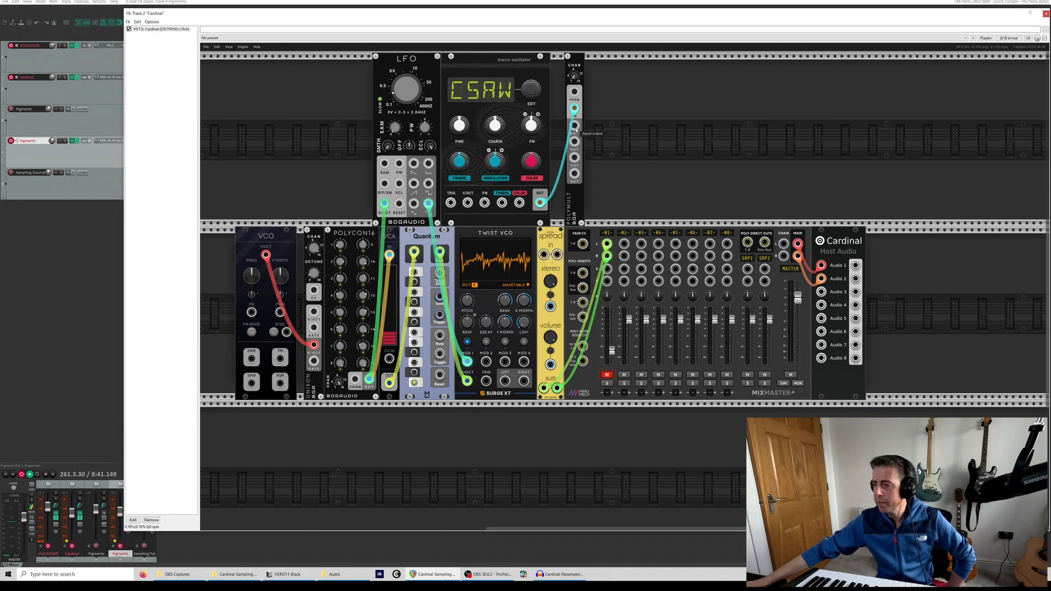
drag(575, 129, 544, 254)
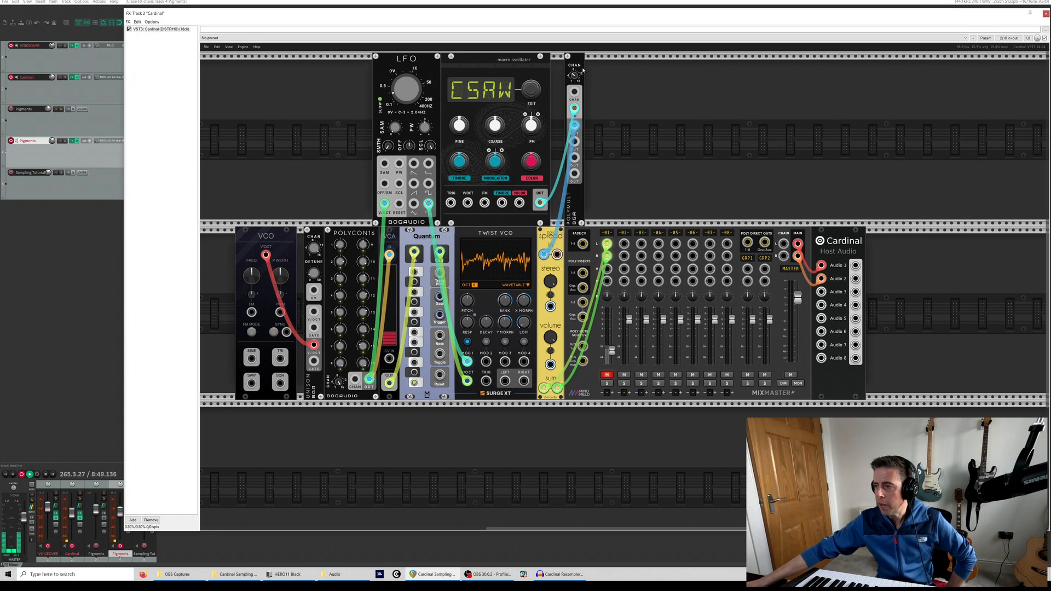
mouse_move(575, 79)
drag(575, 78, 575, 74)
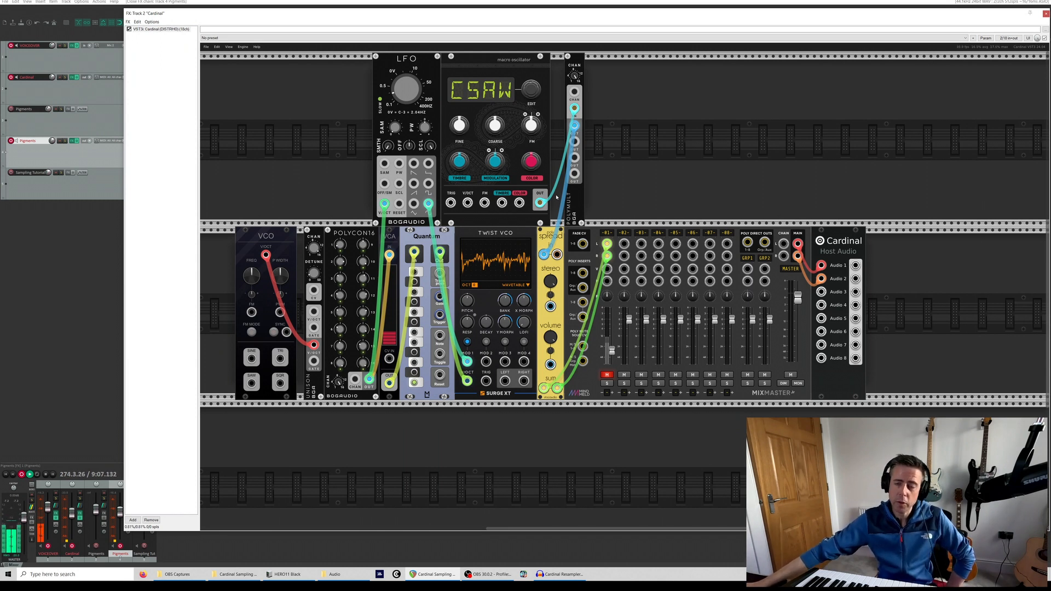
Add a Surge XT Filter module and route POLYMULT's output through its left channel into the spread module's input
right_click(642, 103)
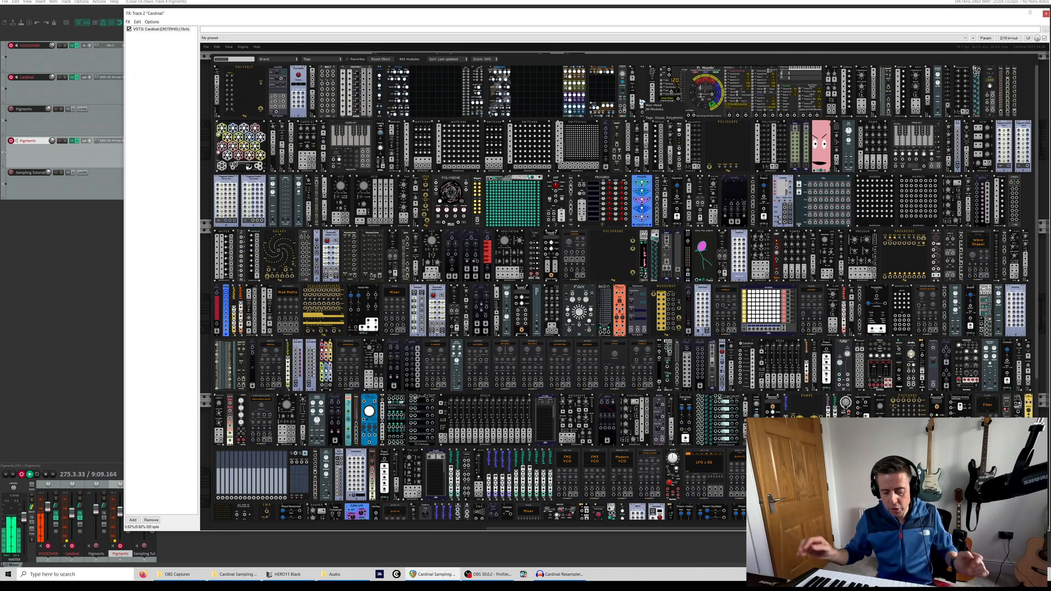
text(filter)
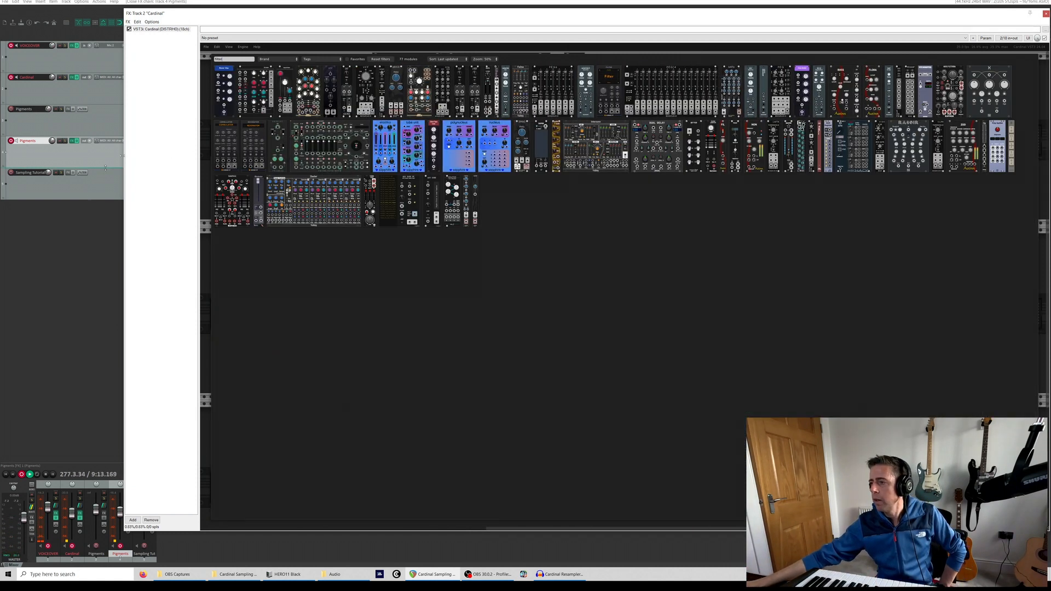
click(611, 76)
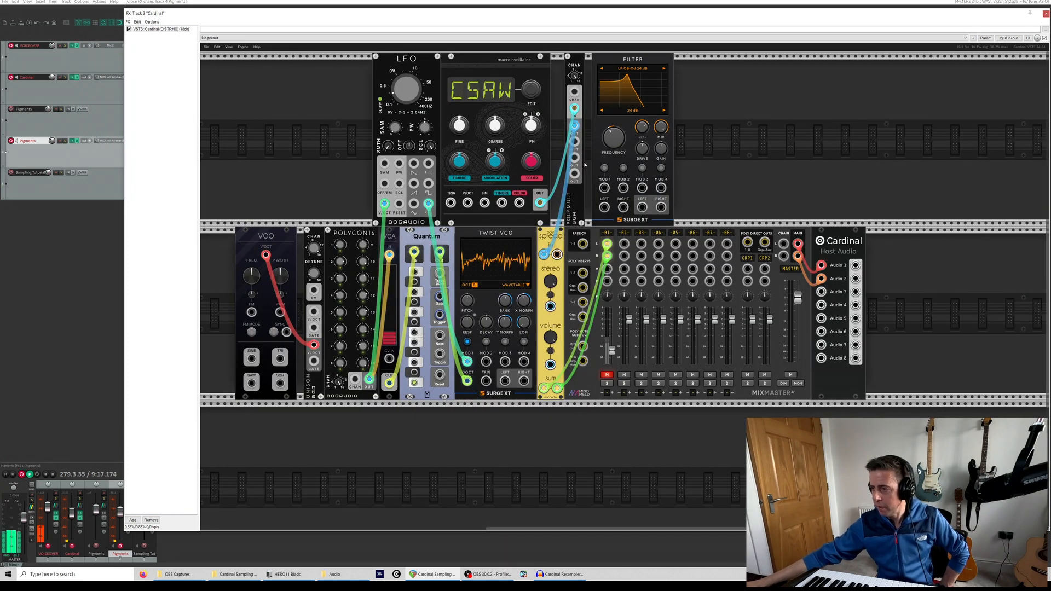
mouse_move(544, 254)
mouse_down()
mouse_move(604, 207)
mouse_move(639, 211)
mouse_move(544, 255)
mouse_up()
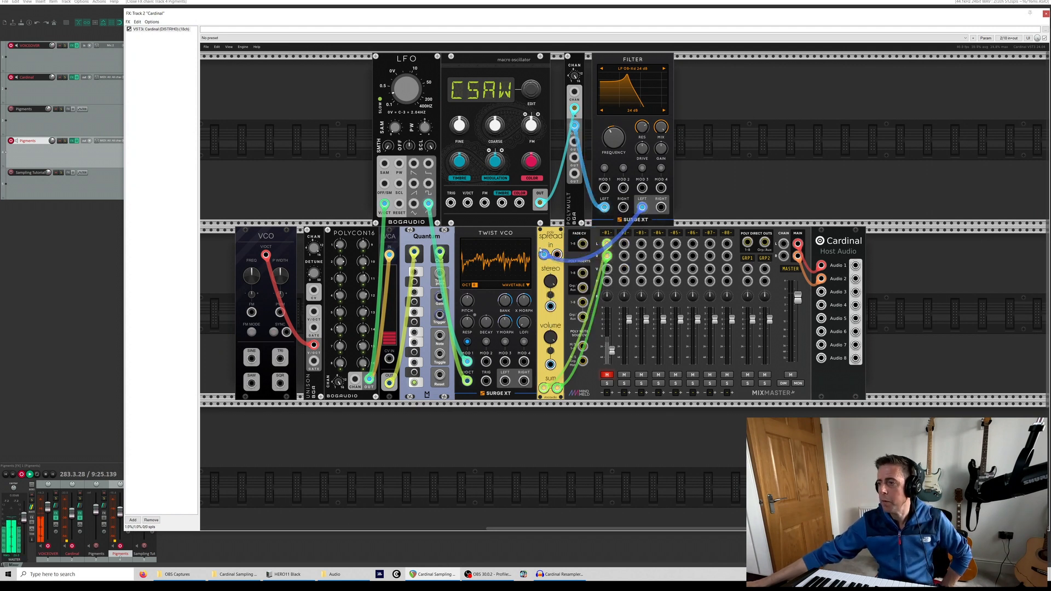
Unmute mixer channel 1 and modulate the filter's frequency with another LFO output patched into its MOD 1 input
click(607, 376)
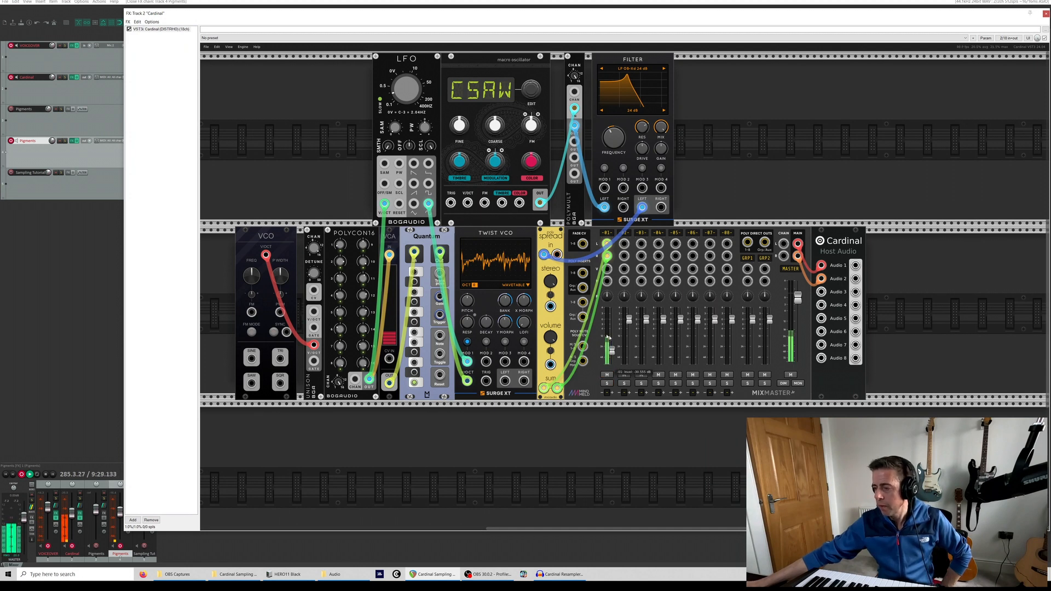
mouse_move(614, 137)
mouse_down()
mouse_move(594, 122)
mouse_move(599, 131)
mouse_up()
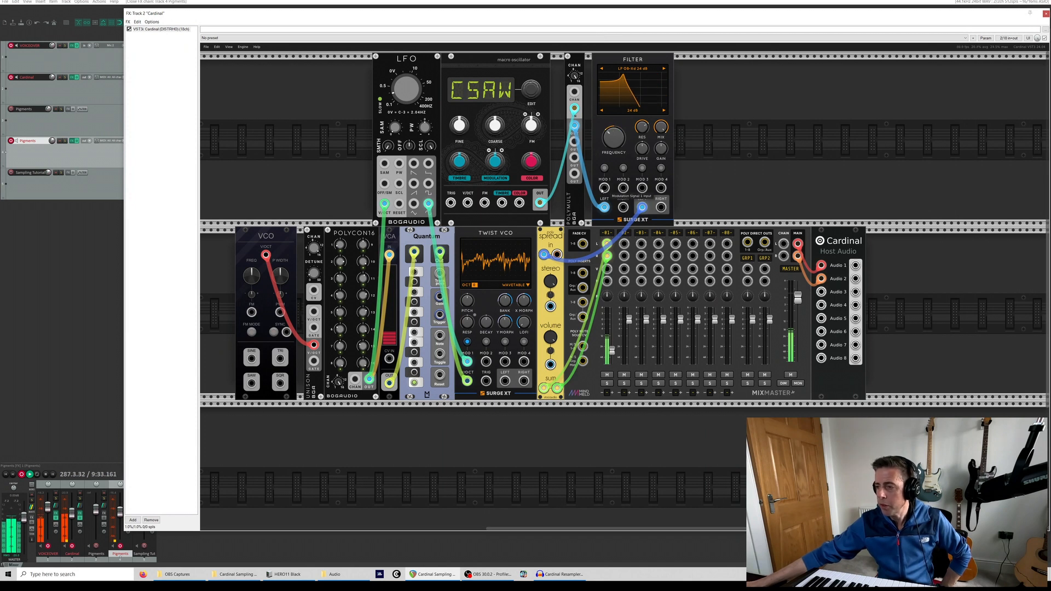
drag(604, 188, 430, 170)
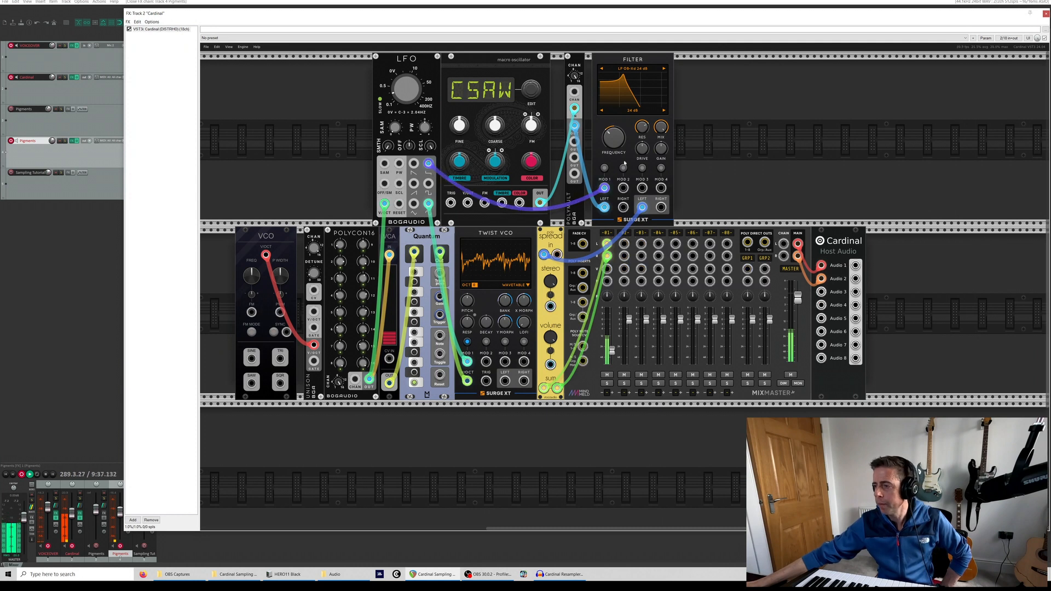
drag(605, 168, 592, 97)
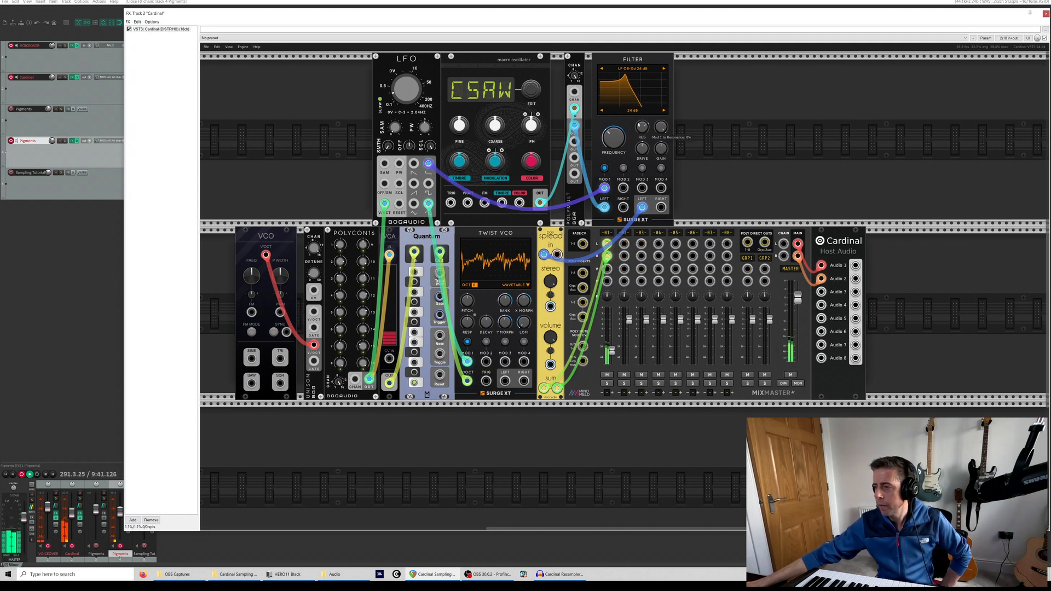
Switch the filter type to LP 24 dB and adjust its resonance
click(627, 71)
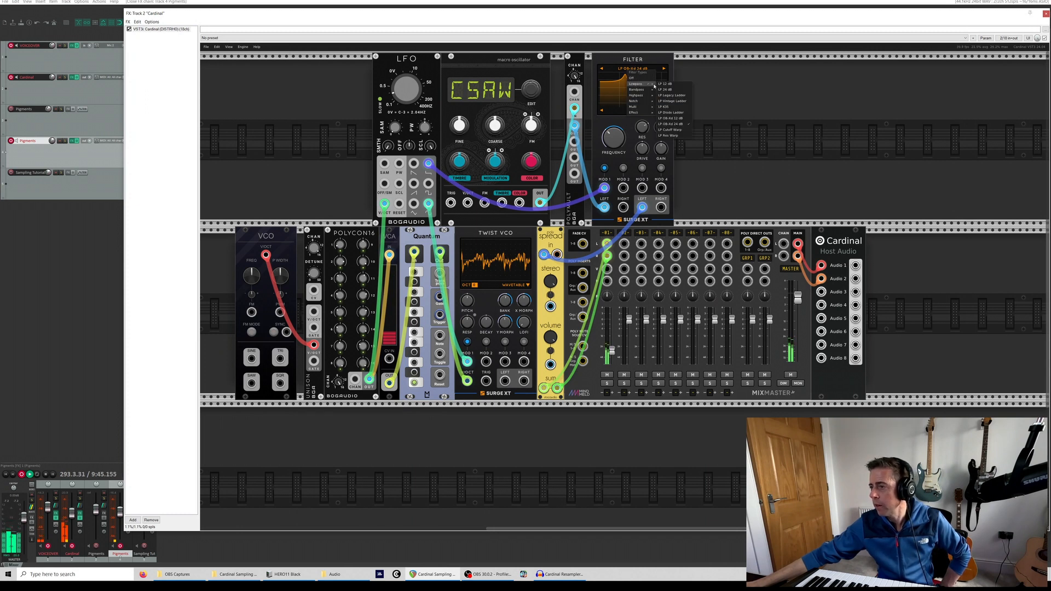
click(664, 84)
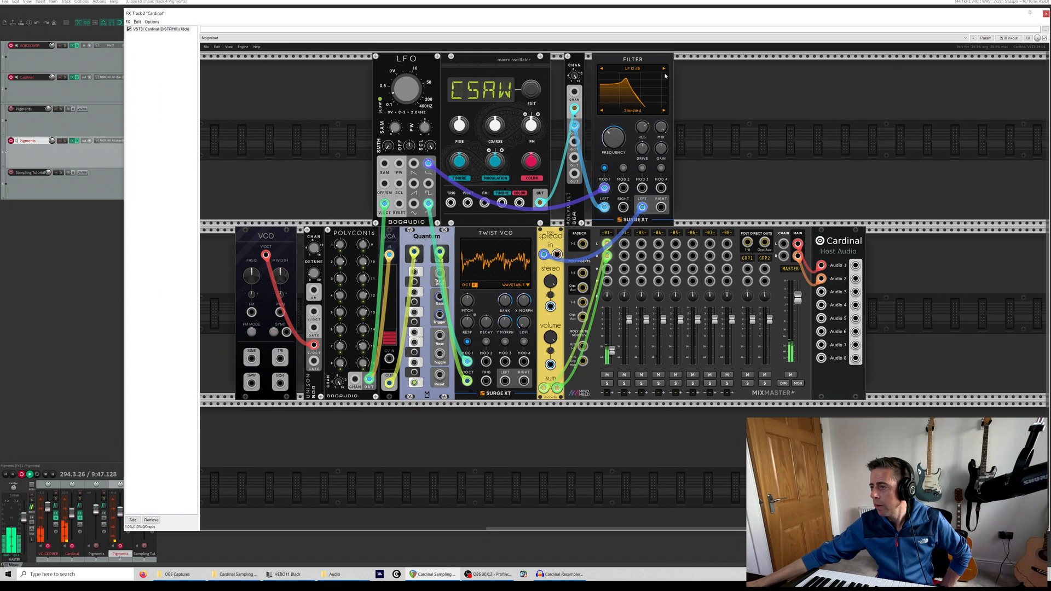
click(664, 69)
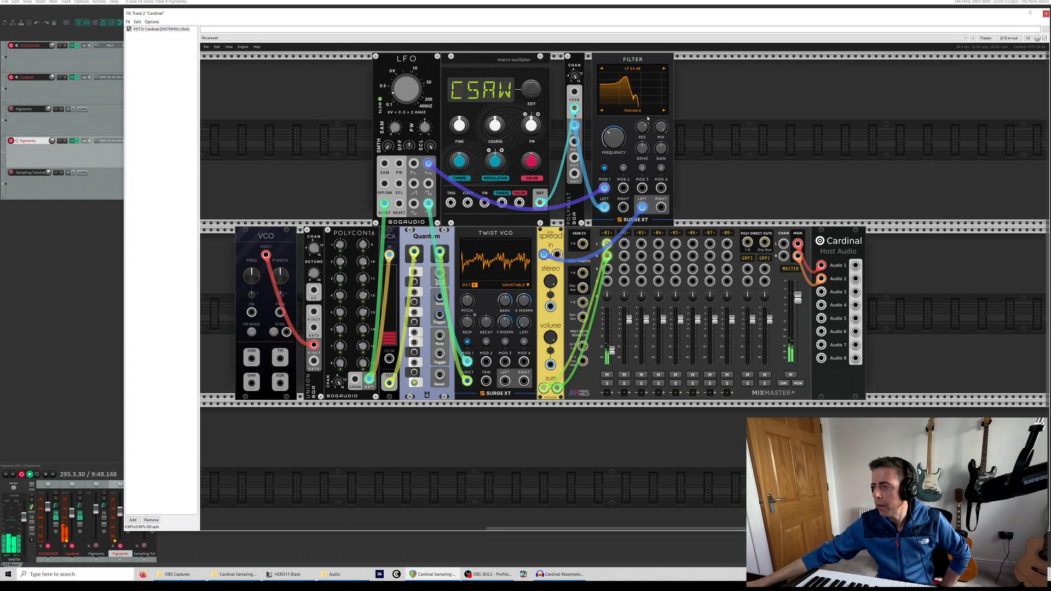
click(605, 168)
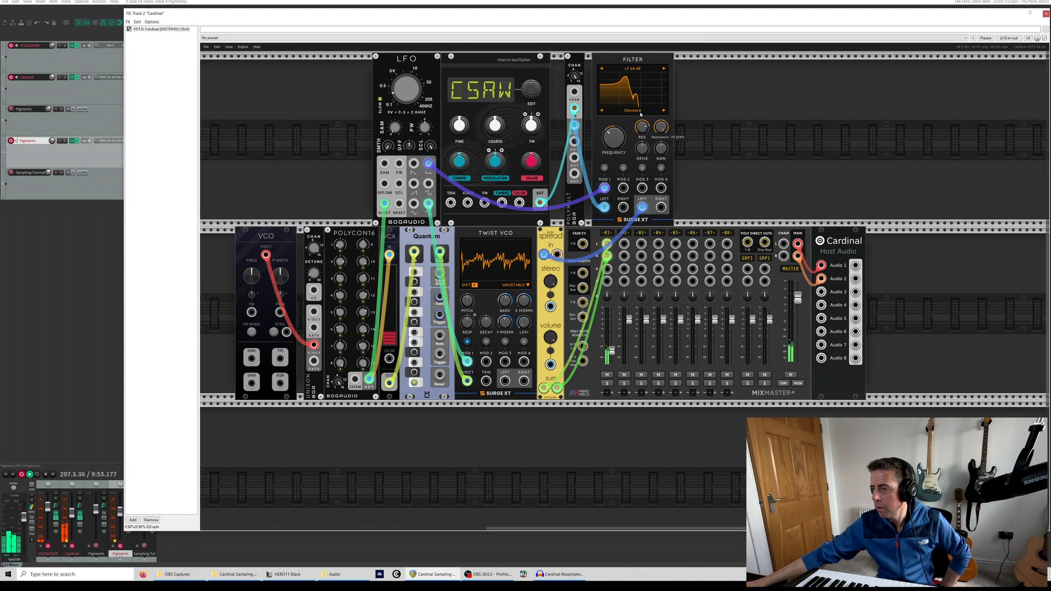
click(605, 169)
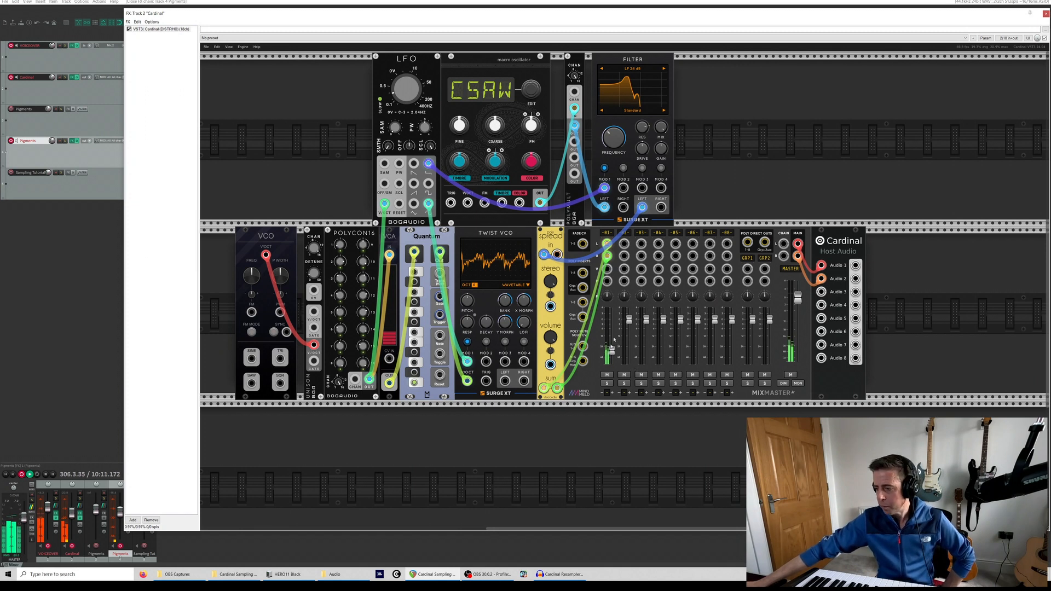
Switch the filter type to BP 24 dB and readjust its MOD 1 frequency modulation and base frequency
click(644, 70)
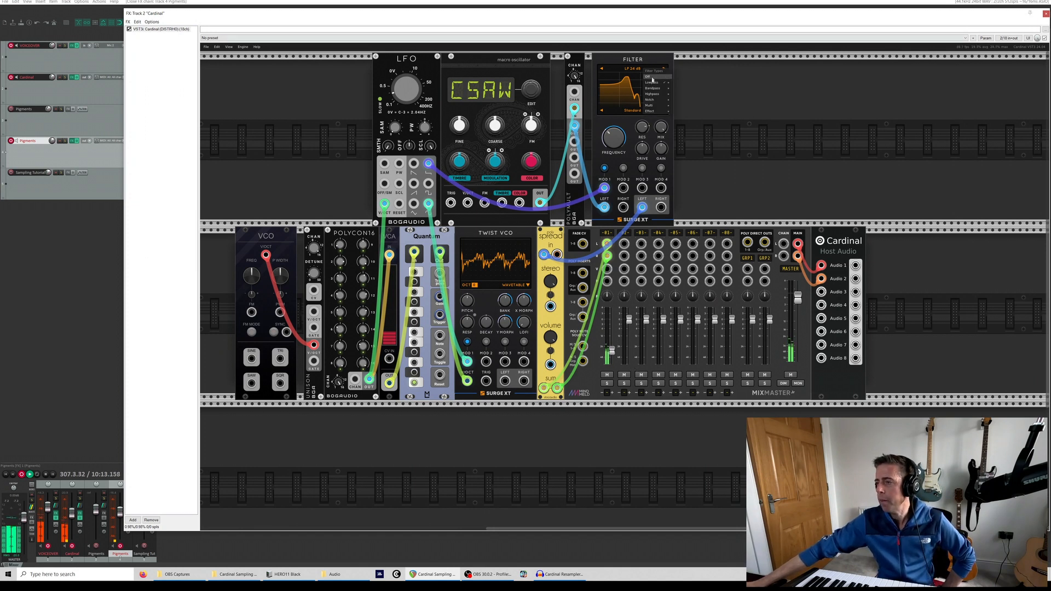
mouse_move(653, 87)
click(684, 93)
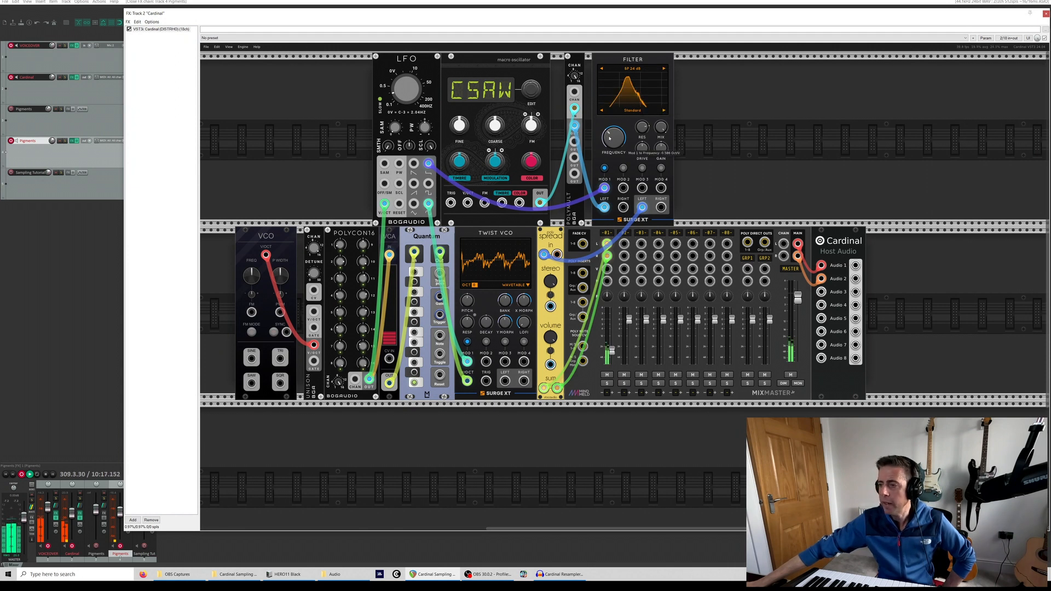
drag(609, 138, 592, 108)
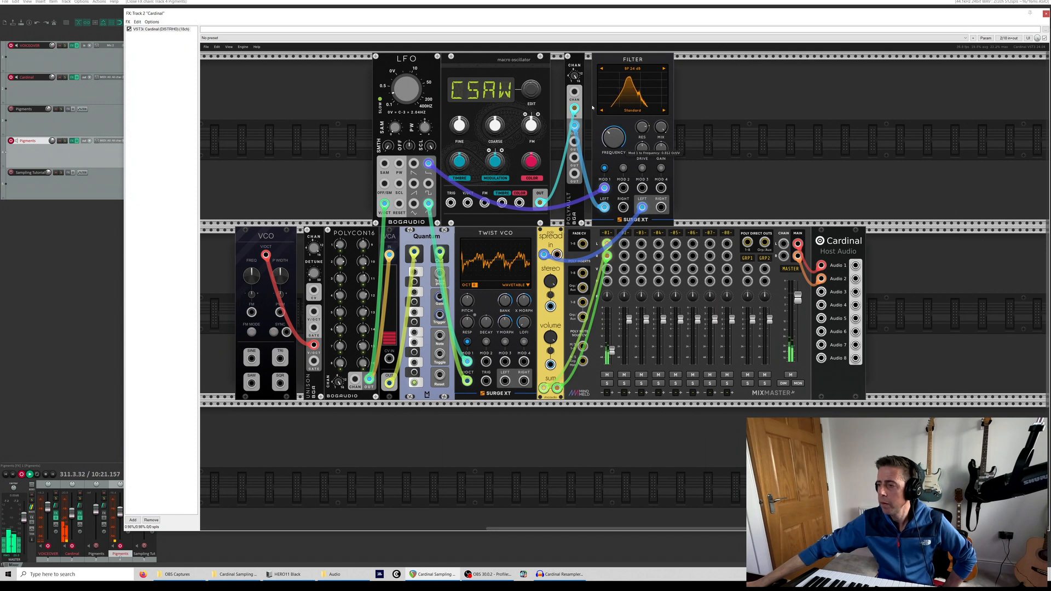
click(605, 169)
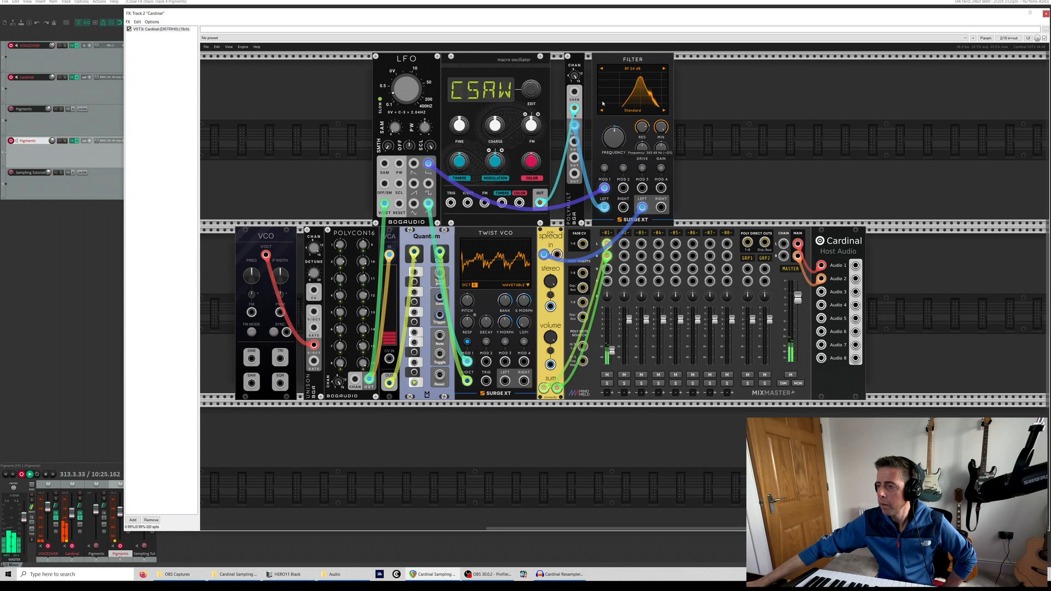
Change the macro oscillator's model from CSAW to UUUU
mouse_move(532, 84)
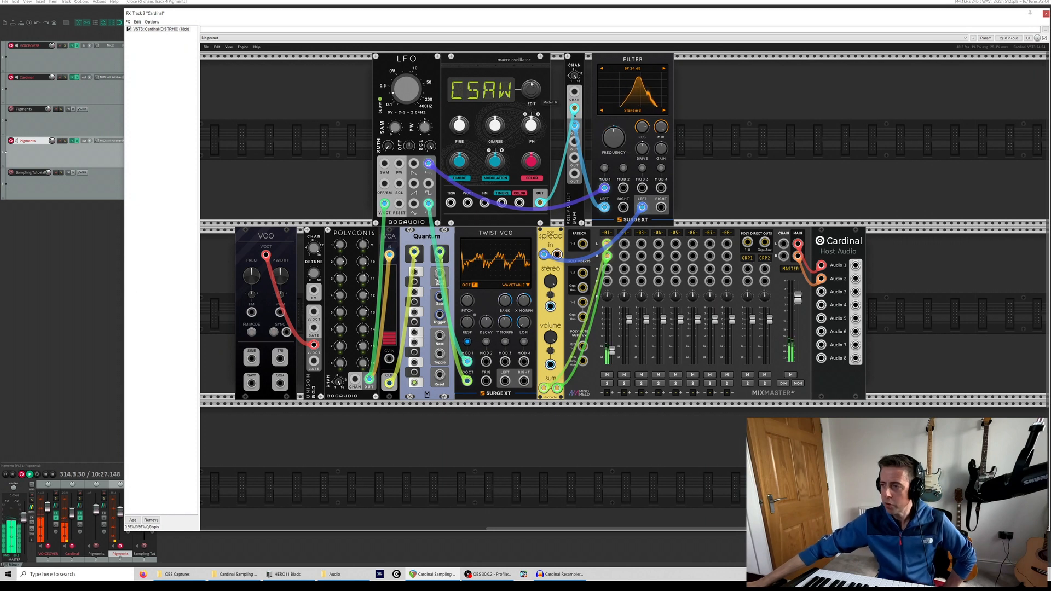
drag(530, 92, 531, 72)
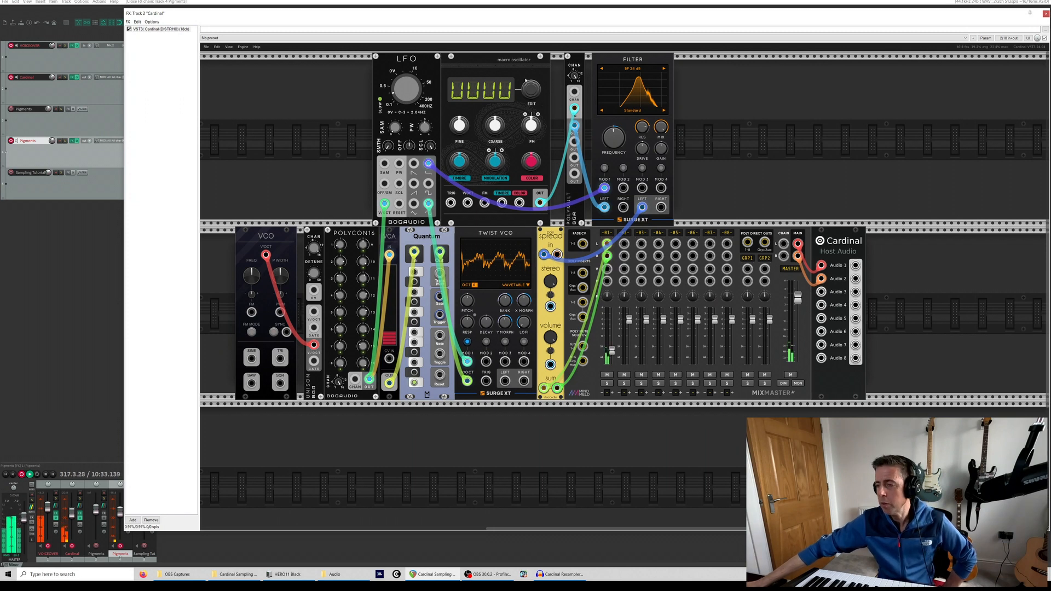
mouse_move(533, 90)
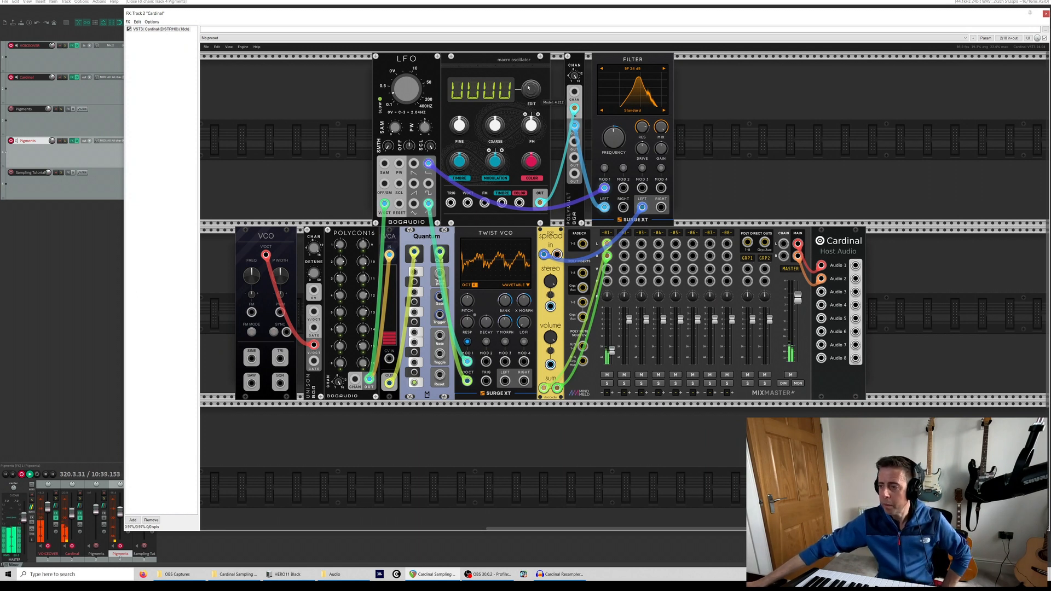
mouse_move(525, 165)
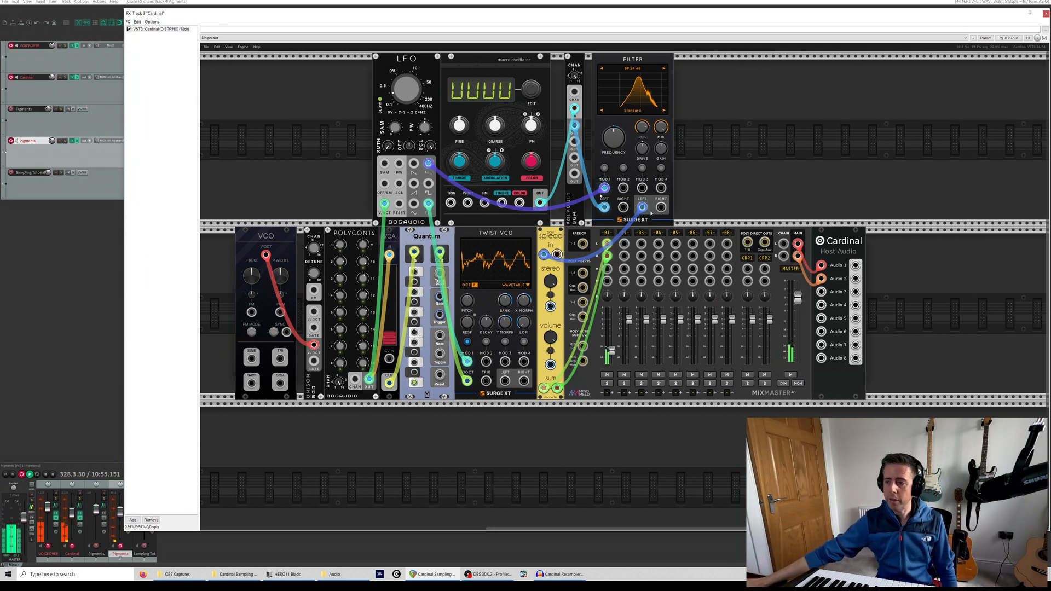
Bypass the Cardinal plugin in the track 2 effects chain
click(129, 30)
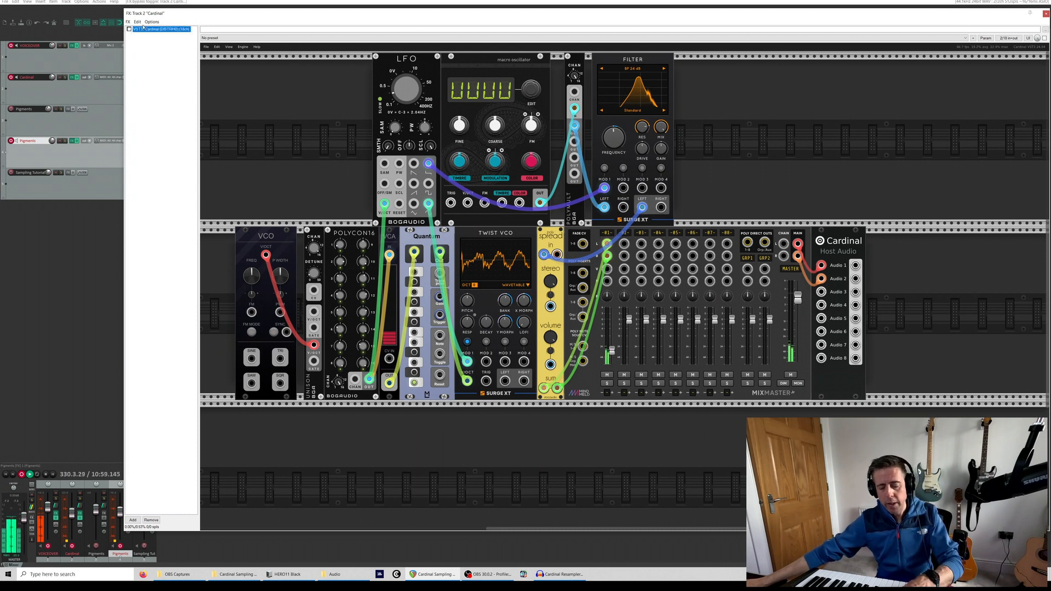
Switch to Audacity and move the recording's second half, from about 11 s to the end, to the start of the track
key(alt+Tab)
key(alt+Tab)
key(alt+Tab)
key(alt+Tab)
key(alt+Tab)
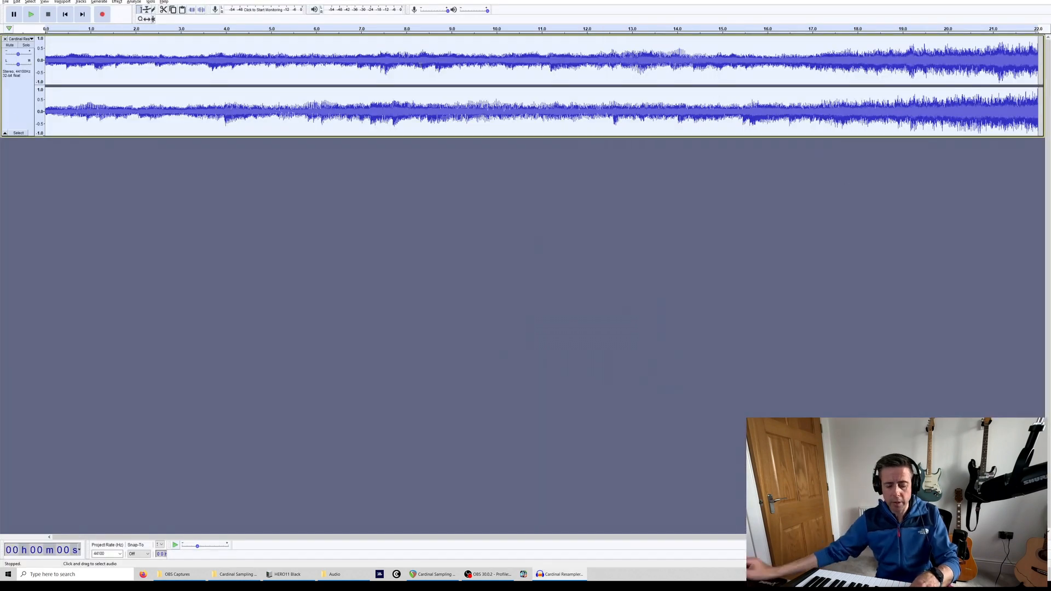
key(ctrl+3)
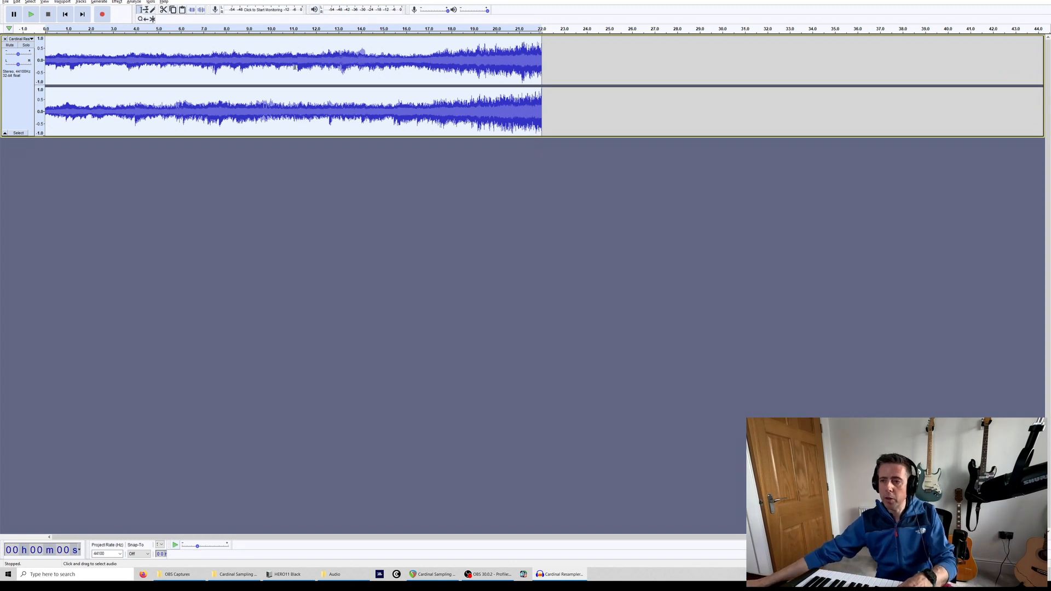
drag(295, 67, 545, 67)
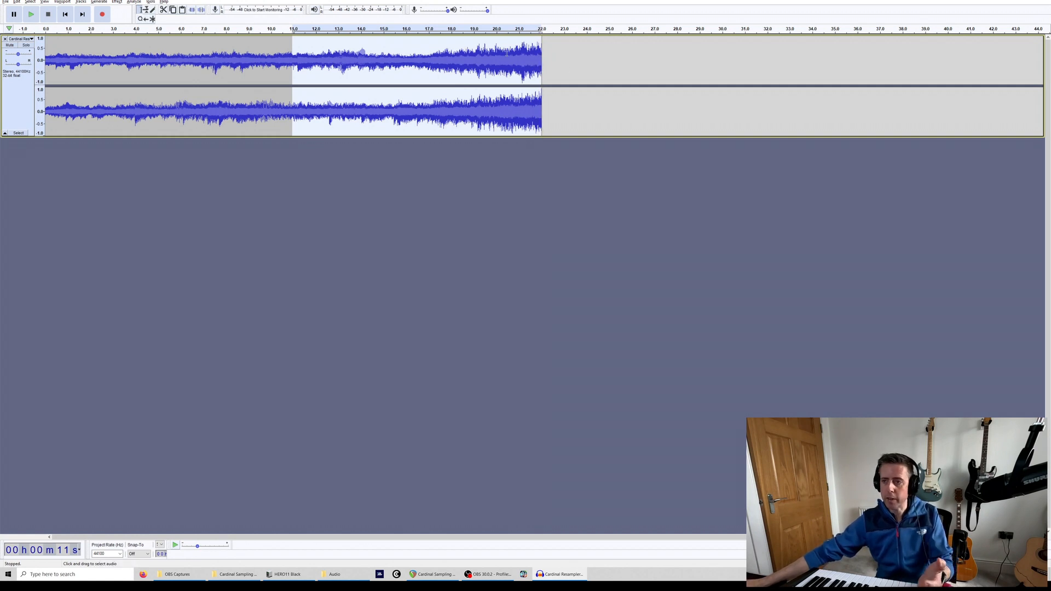
key(Delete)
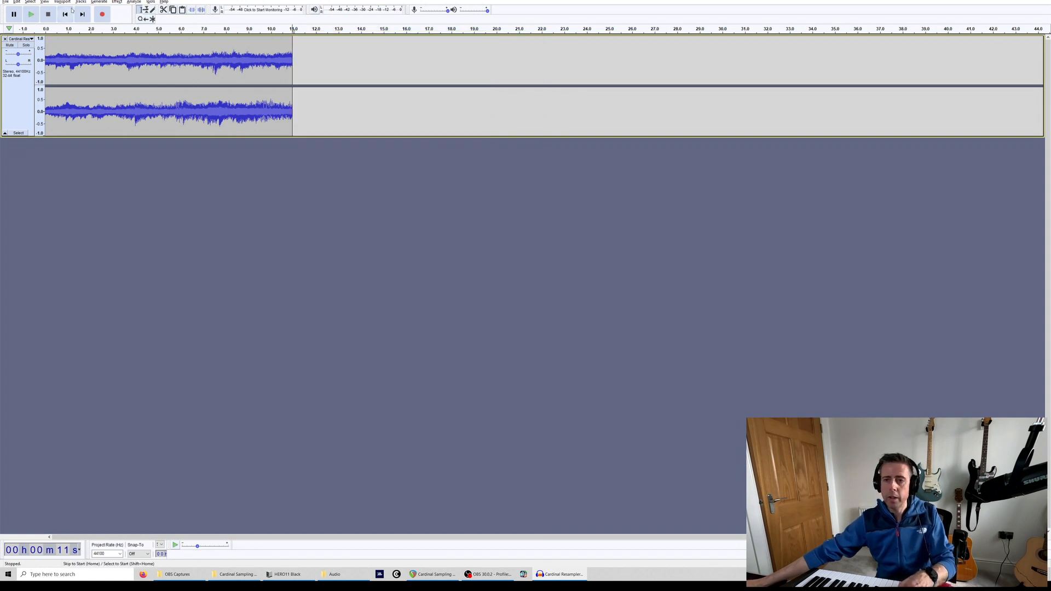
click(69, 15)
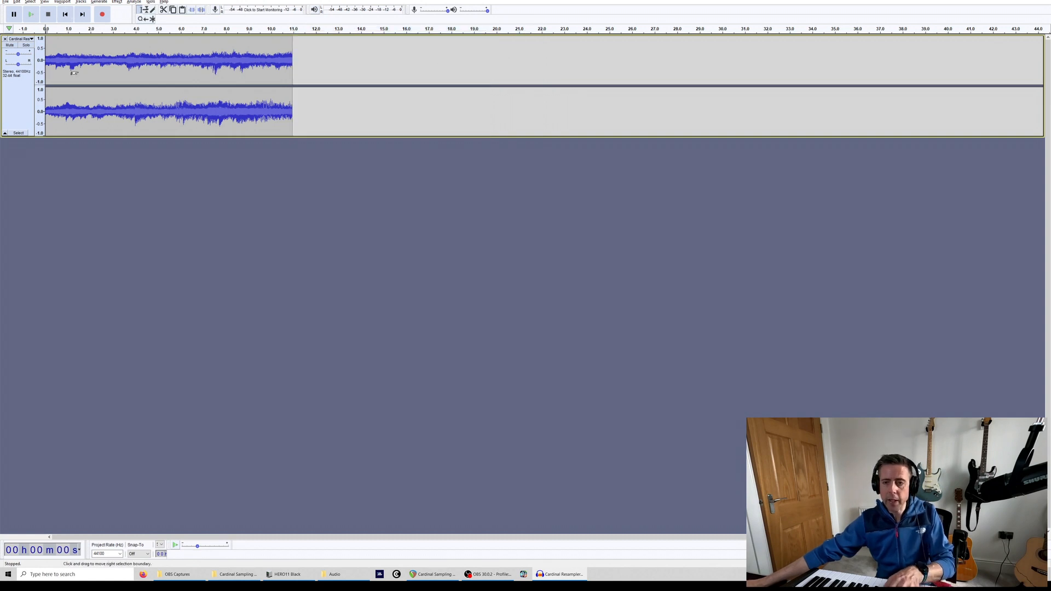
key(ctrl+v)
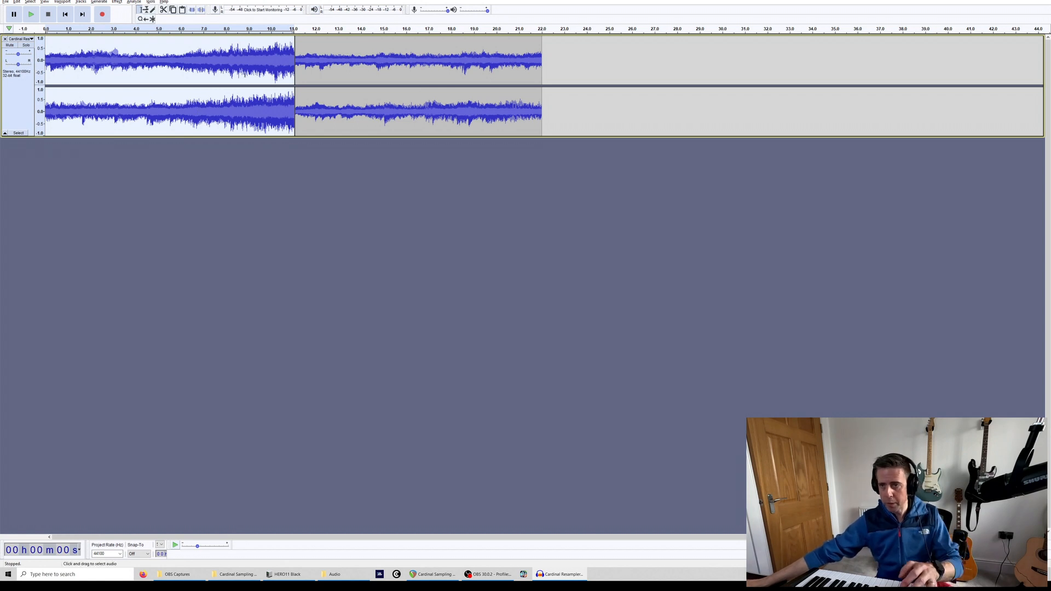
Crossfade the two clips across their join, over the range from about 9 s to 13.5 s, with Crossfade Clips
drag(246, 71, 349, 72)
click(117, 3)
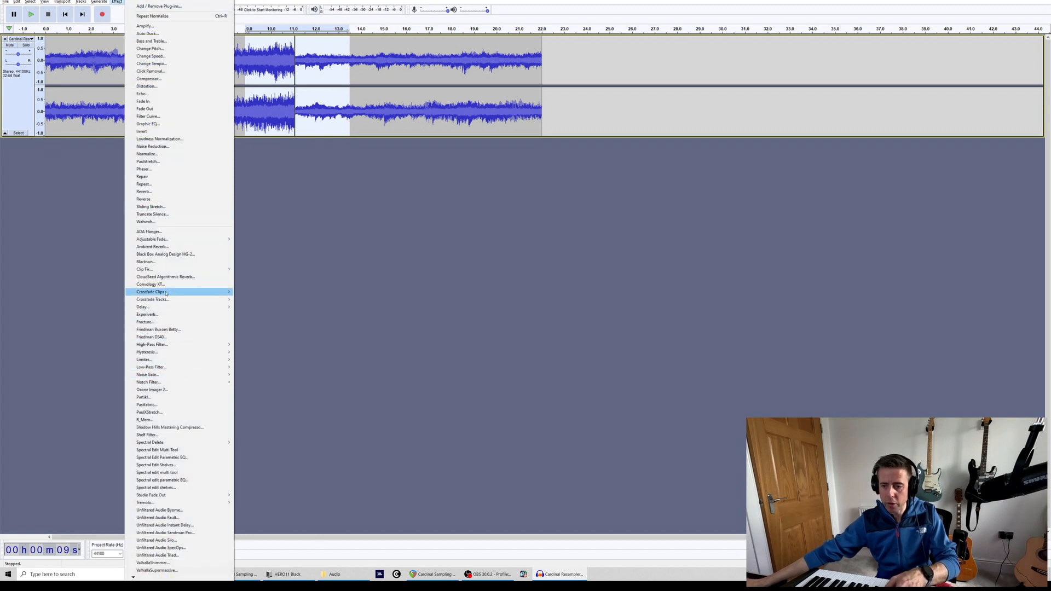
mouse_move(166, 294)
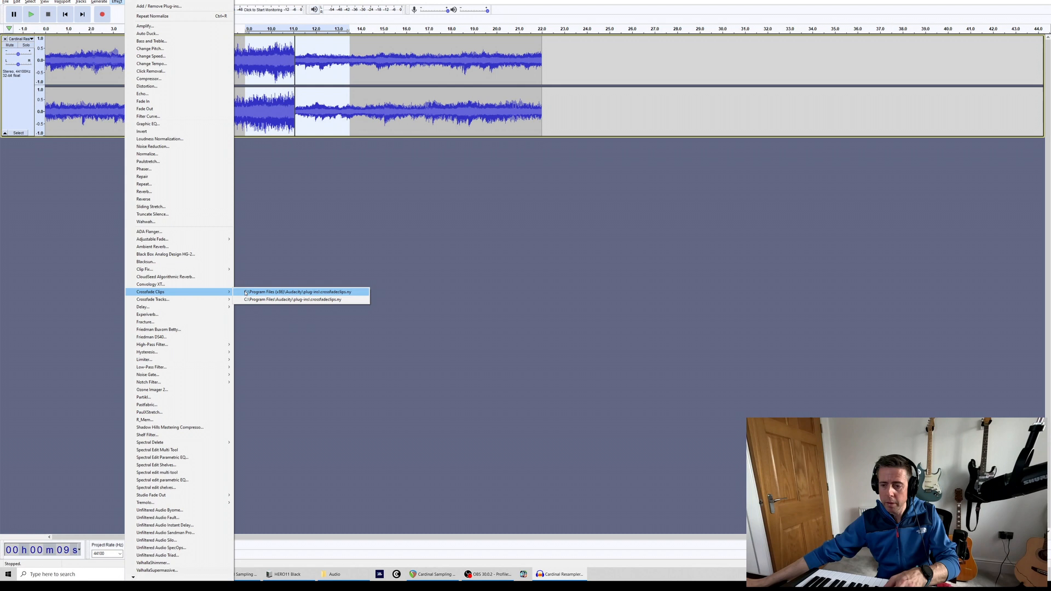
click(246, 293)
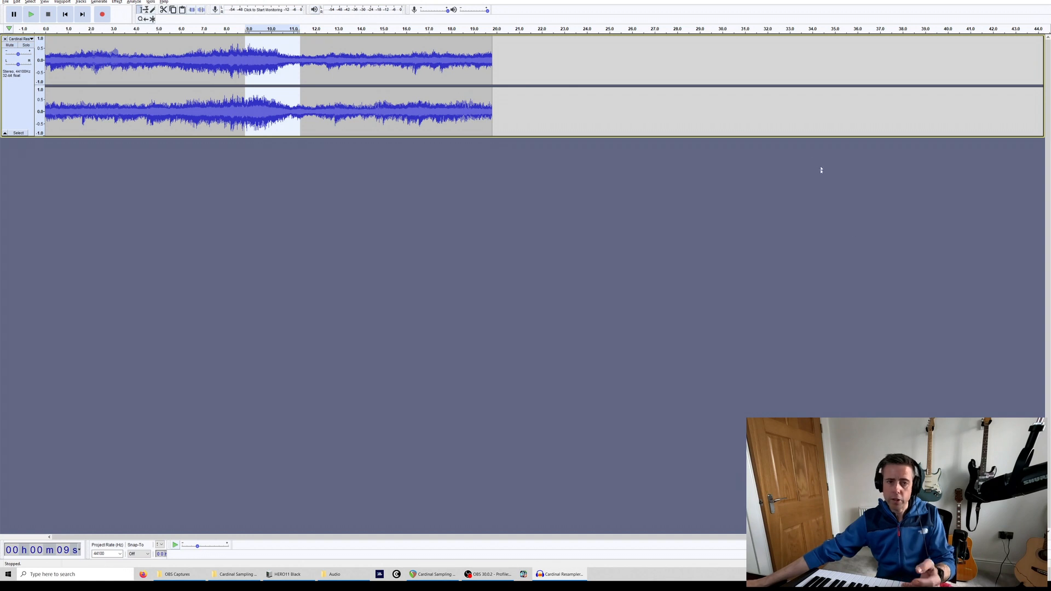
Switch back to REAPER, close the Cardinal window, and set Engine 1 to Sample in the Pigments instance on track 4
key(alt+Tab)
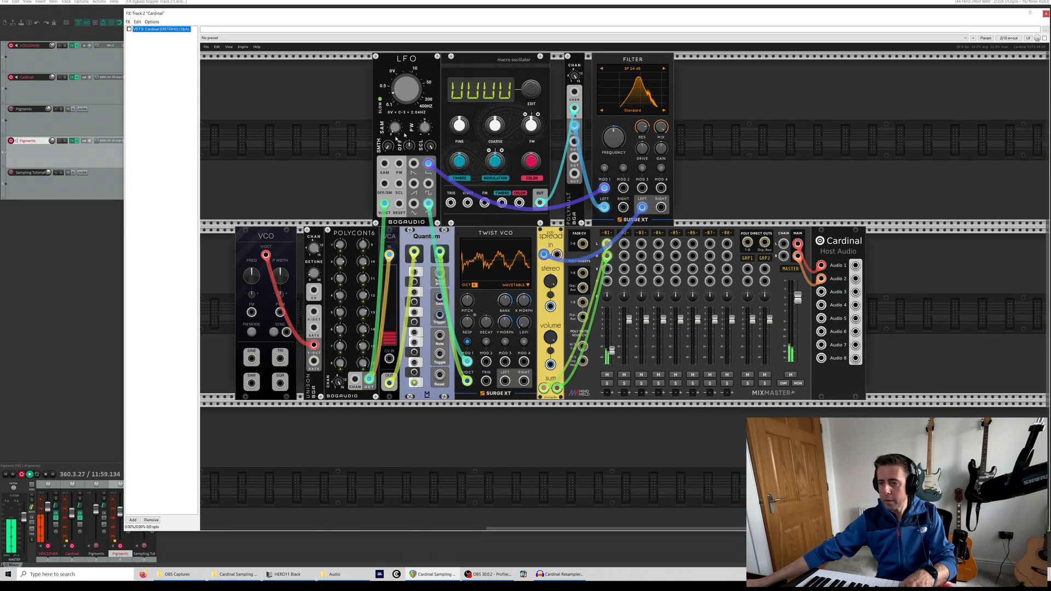
click(1046, 13)
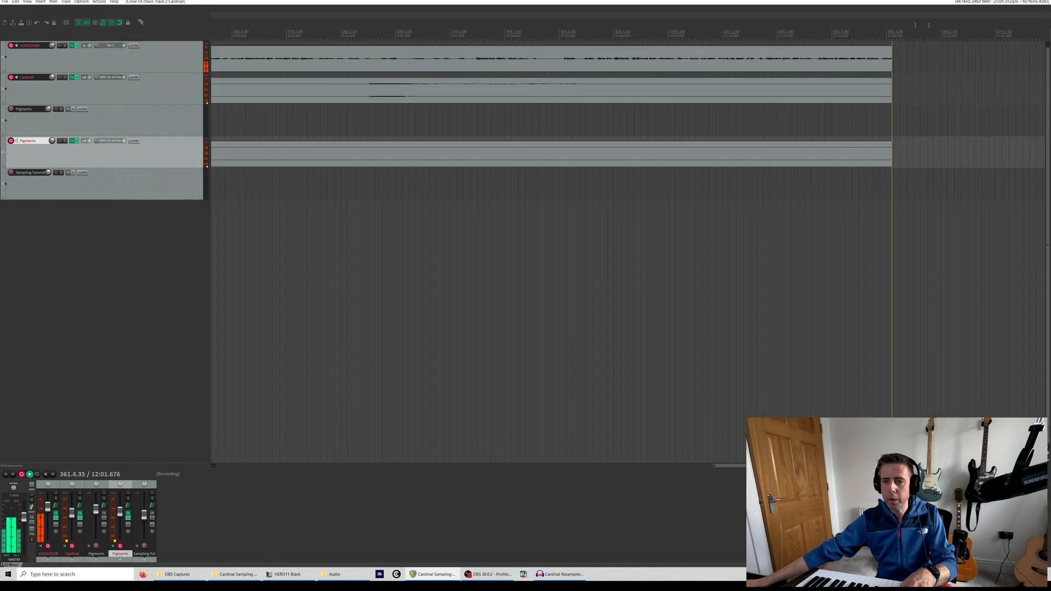
click(74, 142)
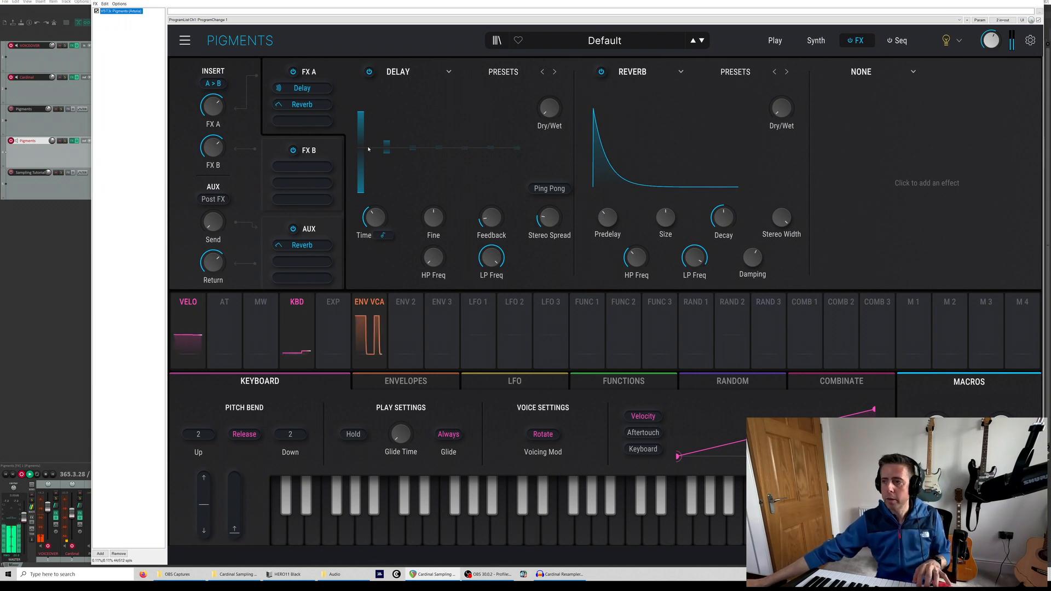
click(816, 41)
click(253, 67)
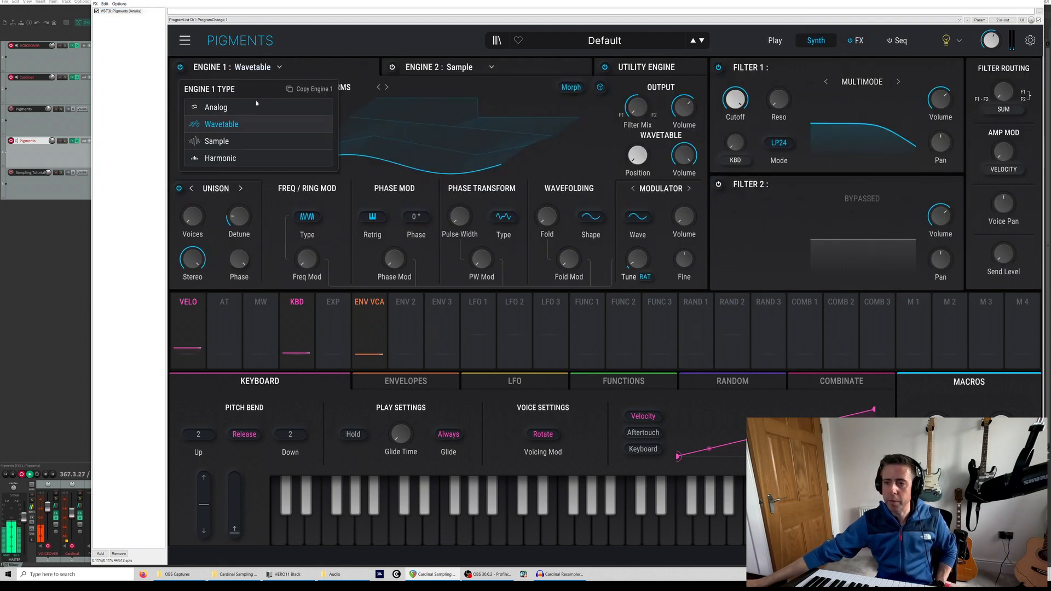
click(247, 141)
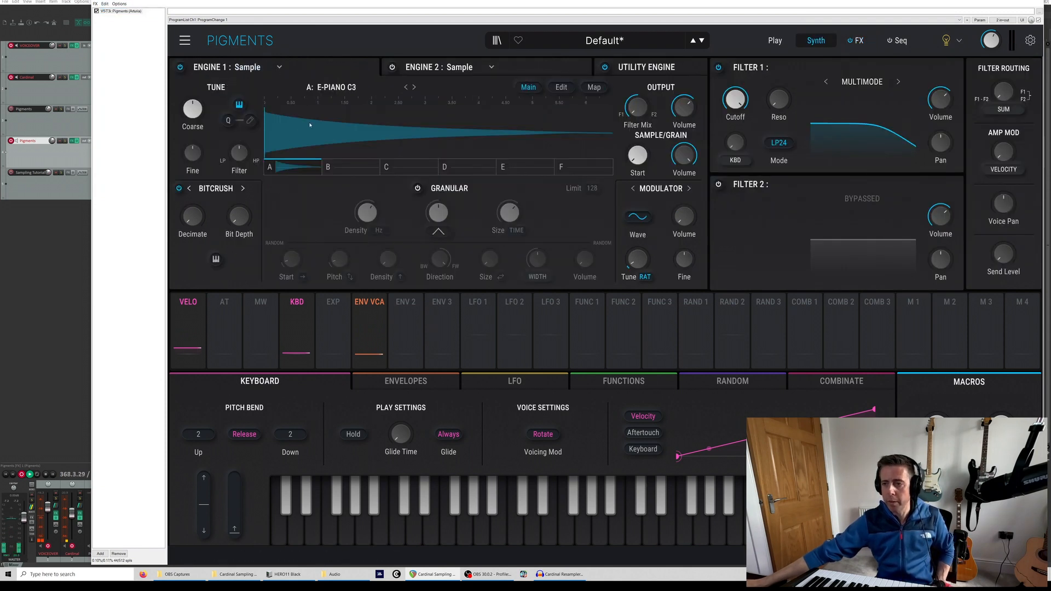
Audition the Cardinal Resampler samples in the Audio folder and load Cardinal Resampler 3 into Engine 1's sample slot A
click(331, 88)
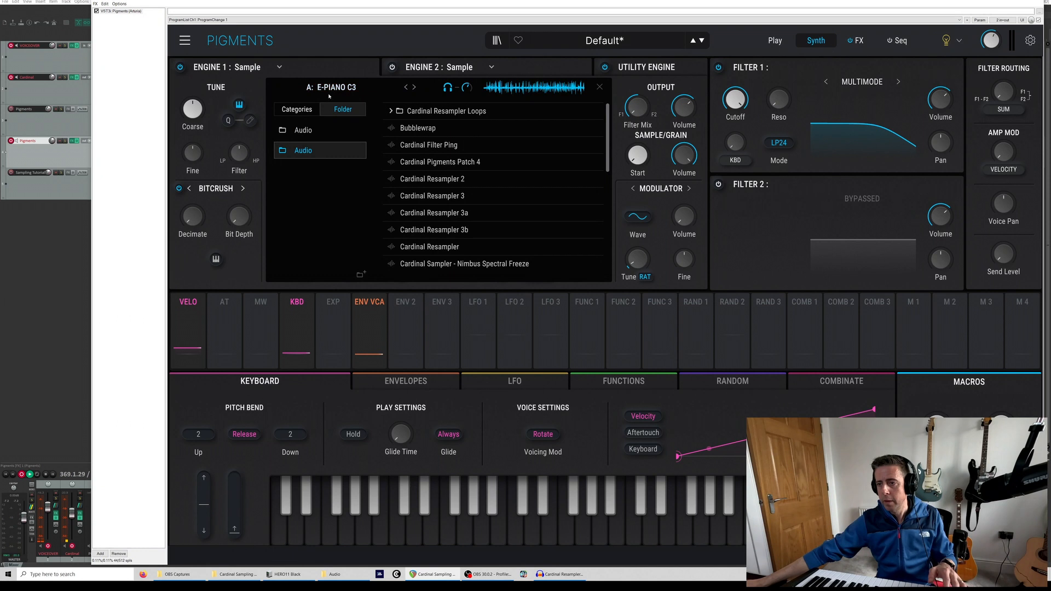
click(440, 181)
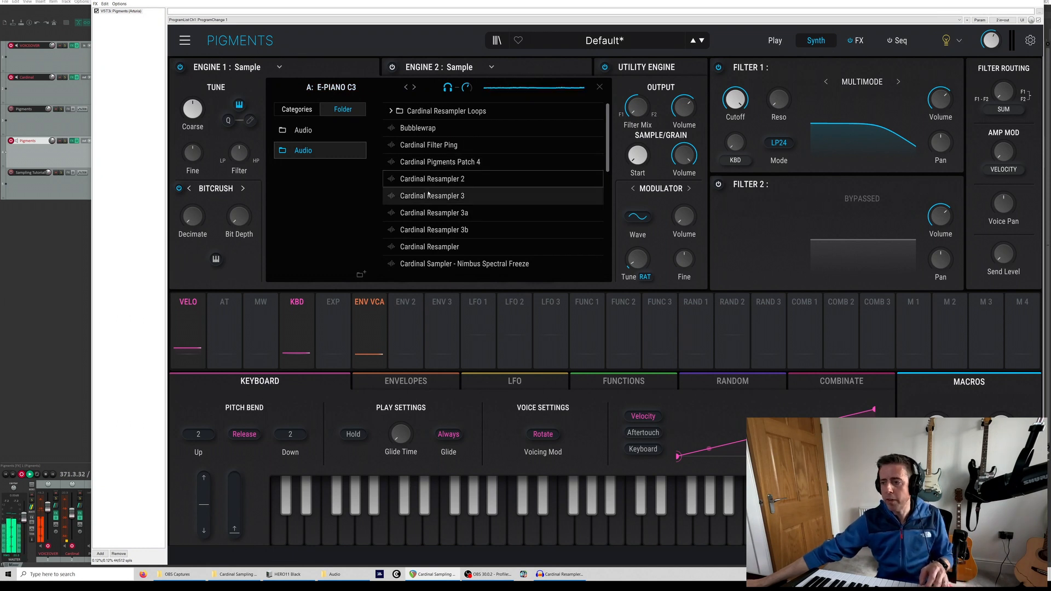
click(428, 196)
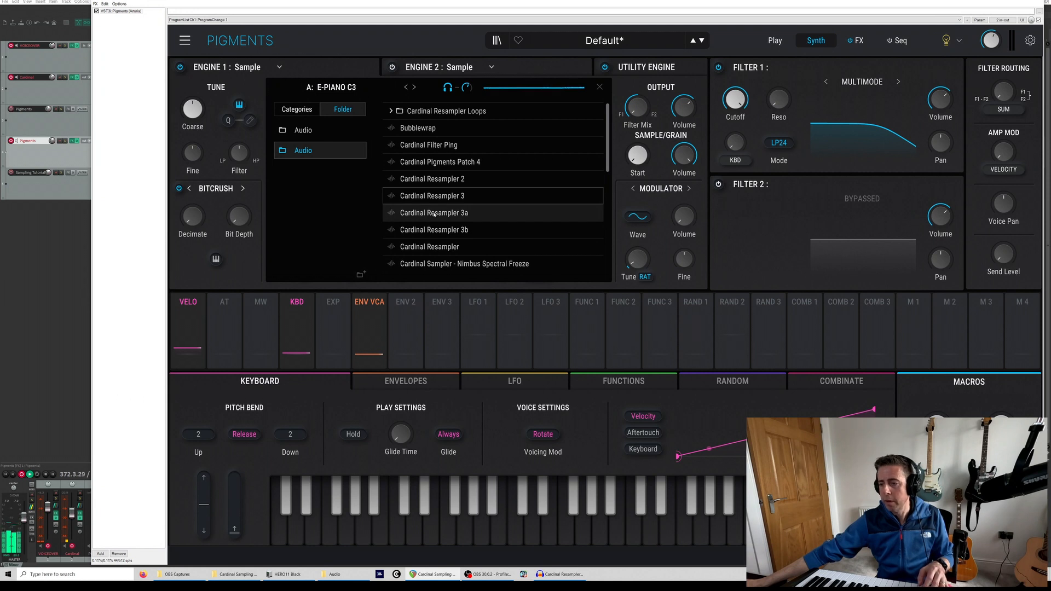
click(434, 247)
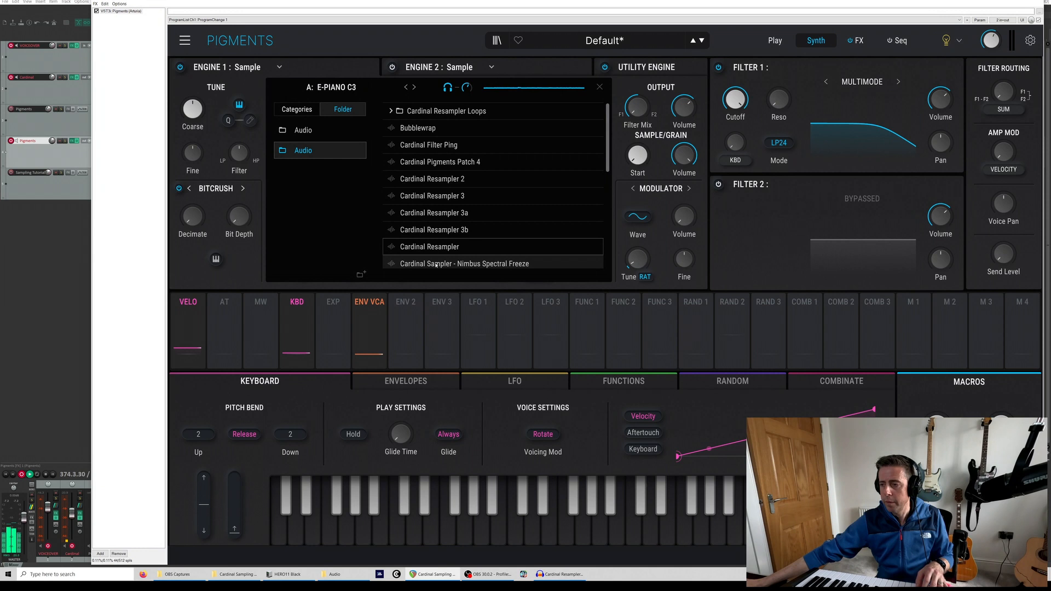
click(417, 207)
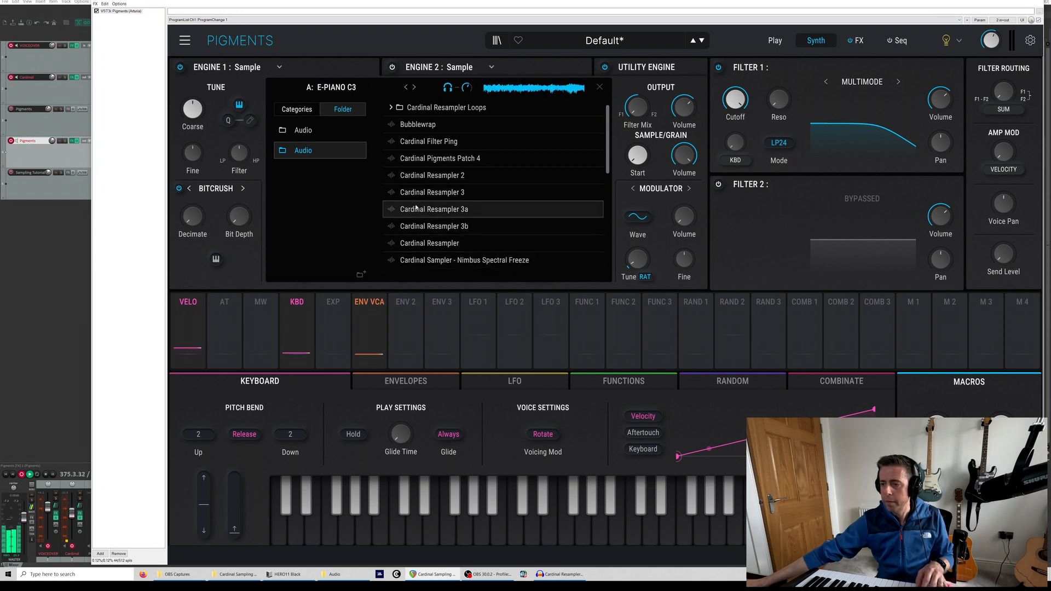
click(415, 193)
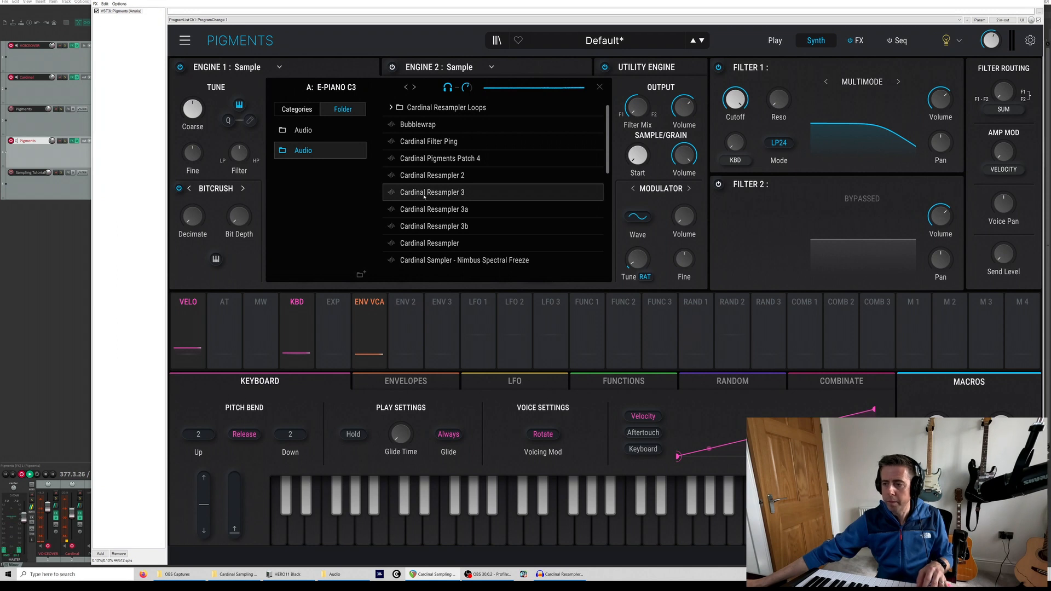
double_click(424, 195)
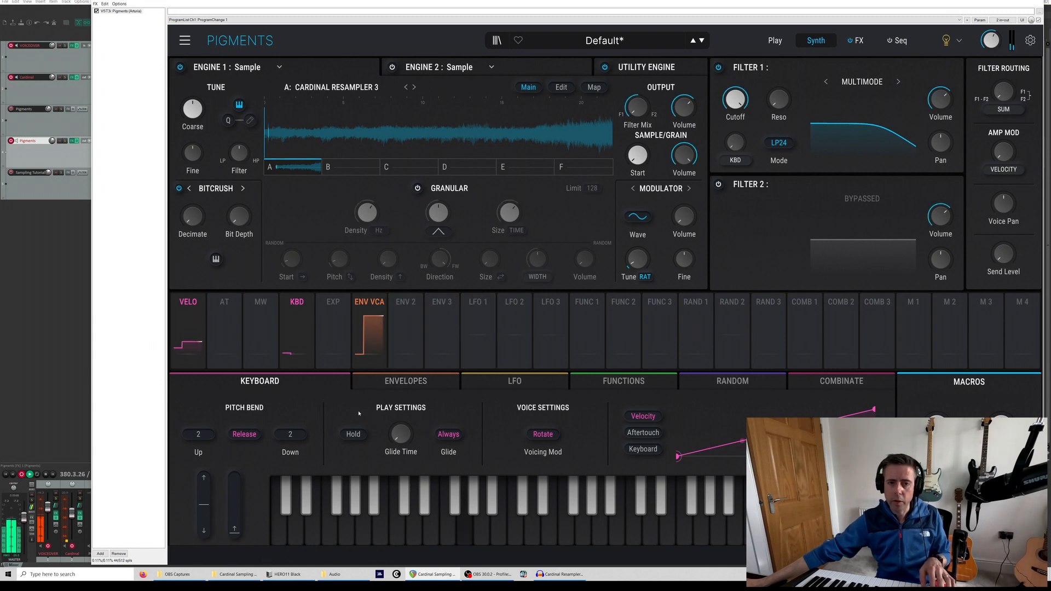
Lengthen the attack, decay and release of the ENV VCA envelope
click(405, 381)
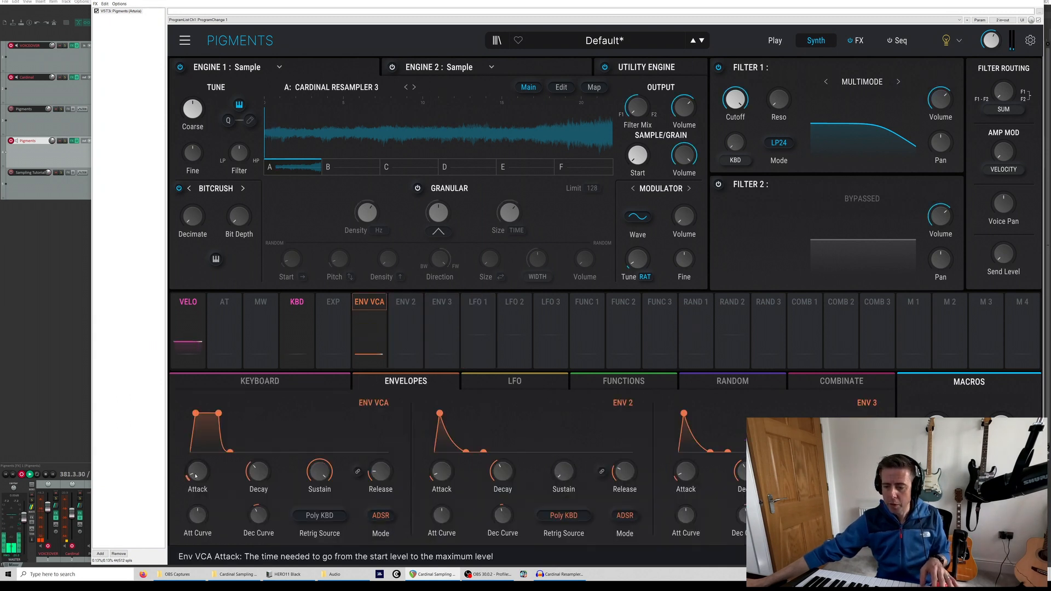
drag(202, 472, 213, 462)
drag(379, 472, 396, 463)
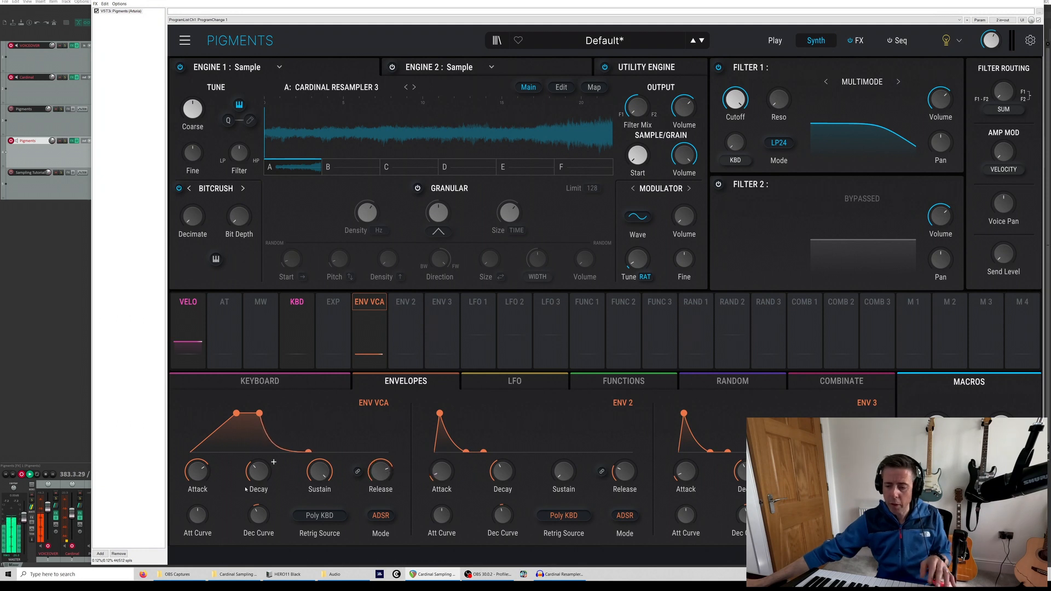
mouse_move(256, 477)
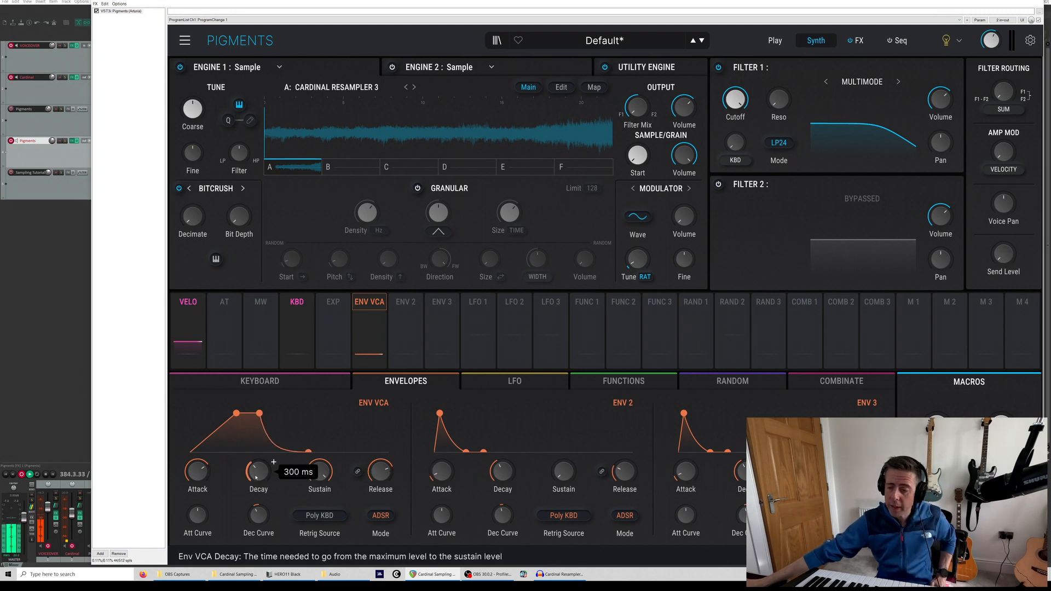
drag(256, 477, 256, 452)
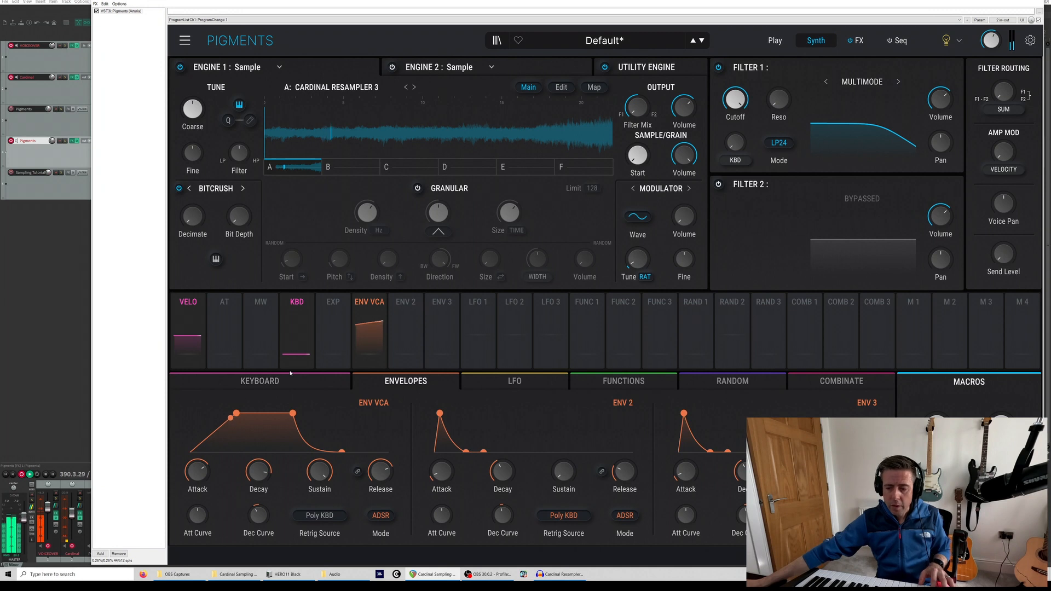
mouse_move(301, 301)
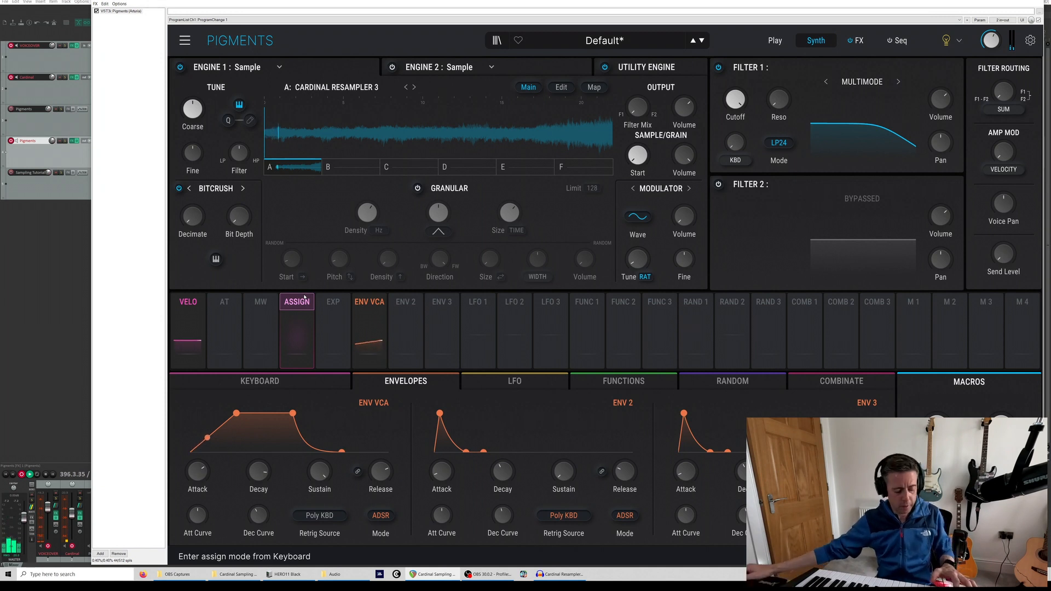
click(304, 297)
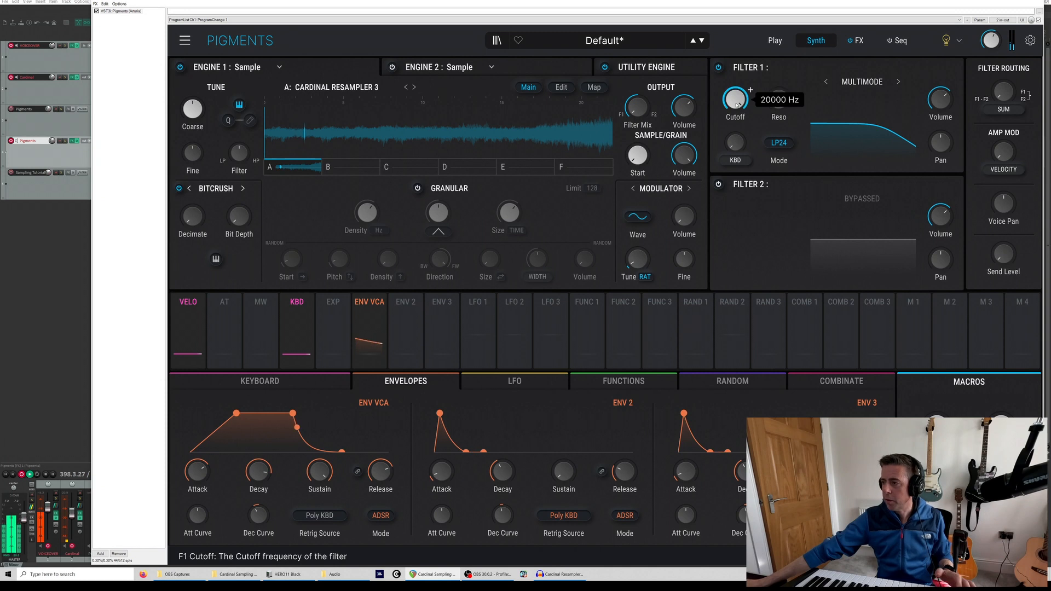
Lower Filter 1's cutoff and raise its resonance to about 0.72
scroll(750, 90, down, 5)
scroll(778, 98, up, 6)
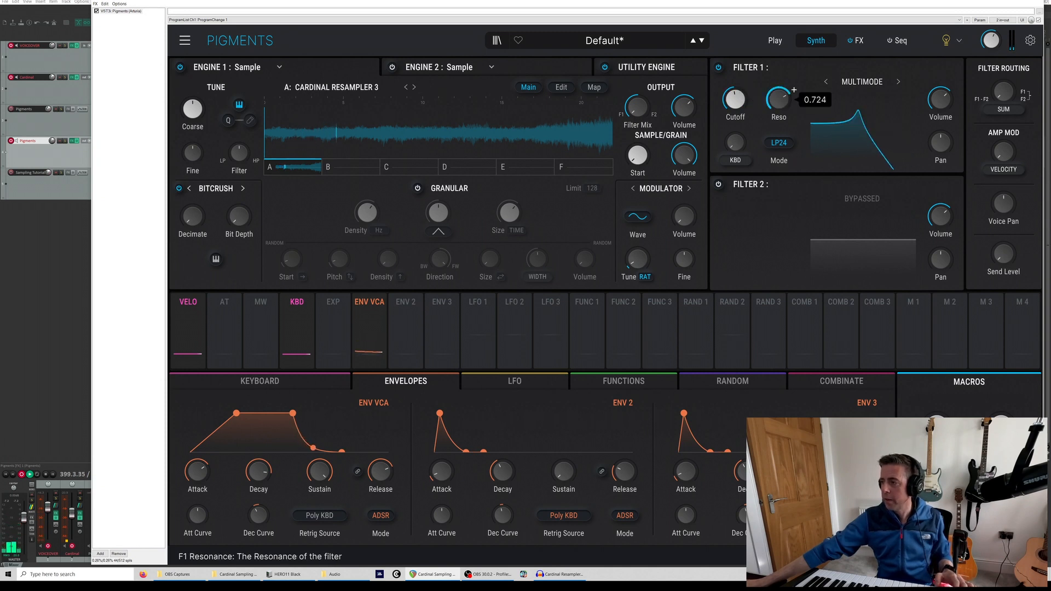
scroll(742, 99, up, 6)
scroll(742, 99, down, 6)
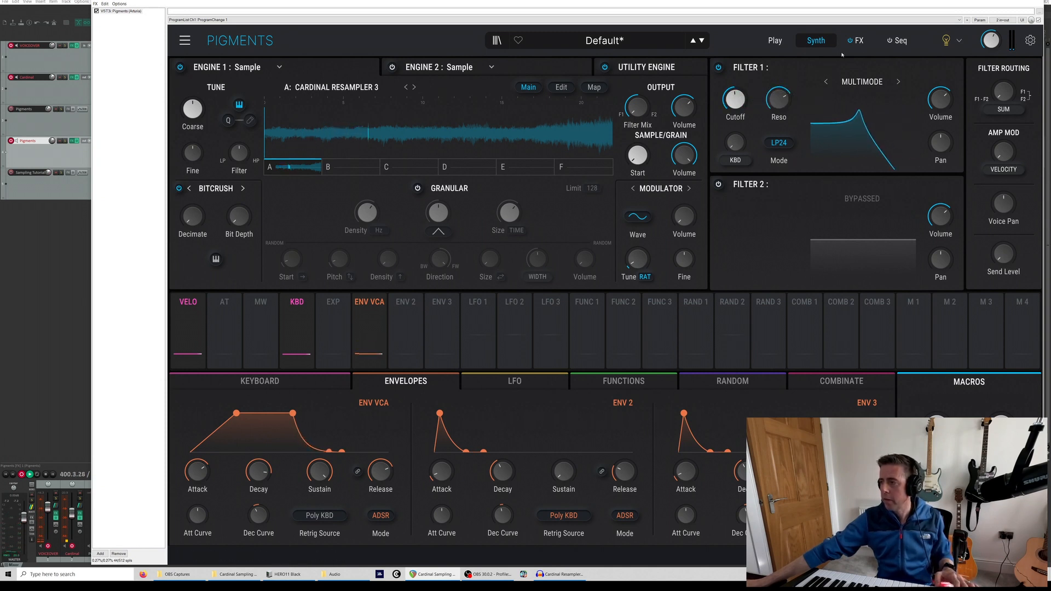
Raise the FX A reverb's dry/wet mix to about 47% and the delay's to about 52%
click(857, 41)
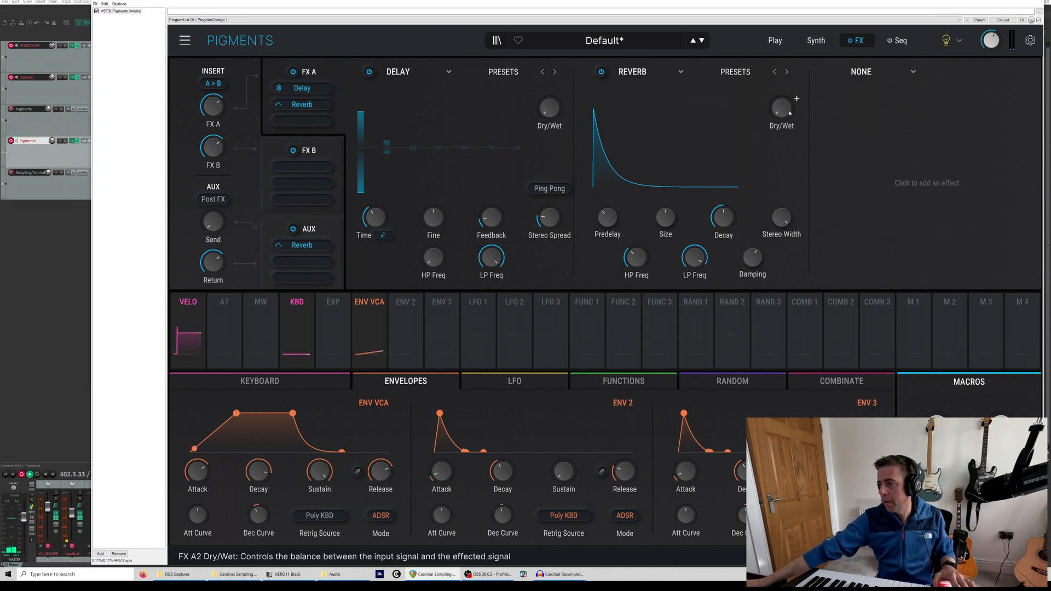
scroll(789, 105, up, 10)
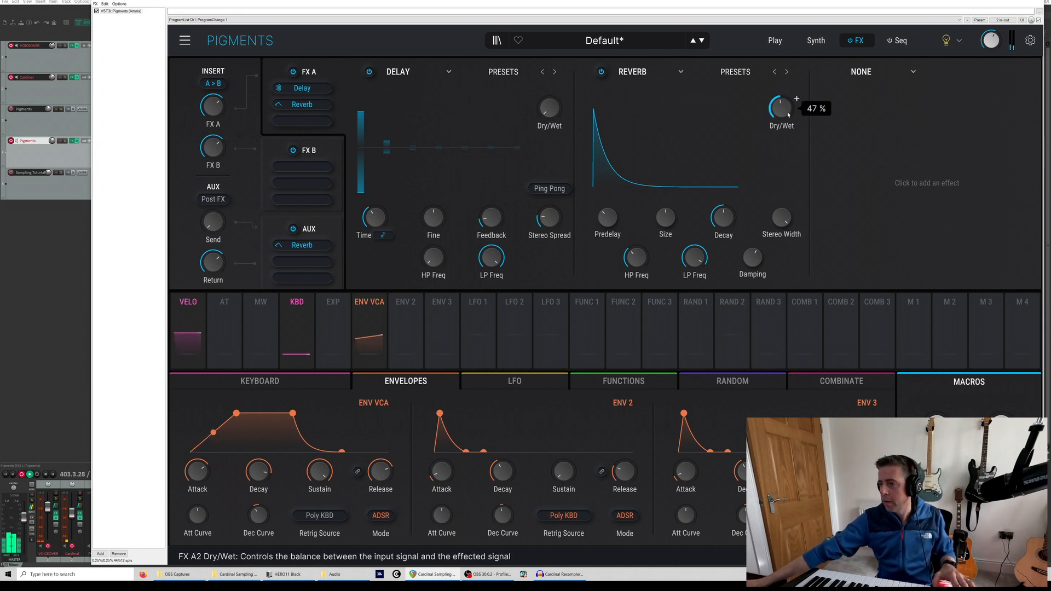
scroll(549, 108, up, 8)
scroll(564, 98, up, 2)
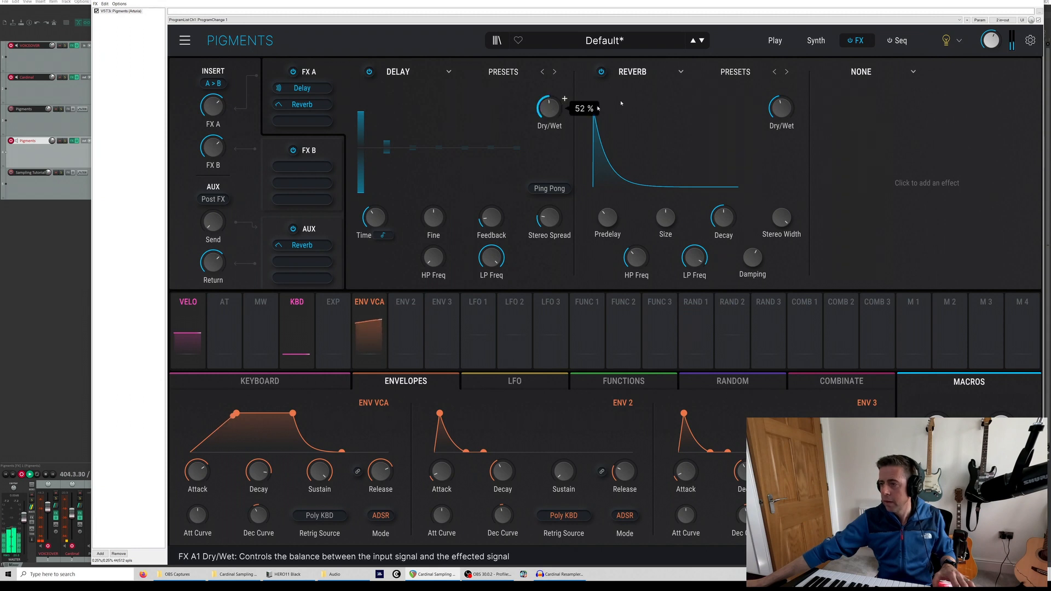
Raise Filter 1's cutoff to about 4318 Hz
click(805, 42)
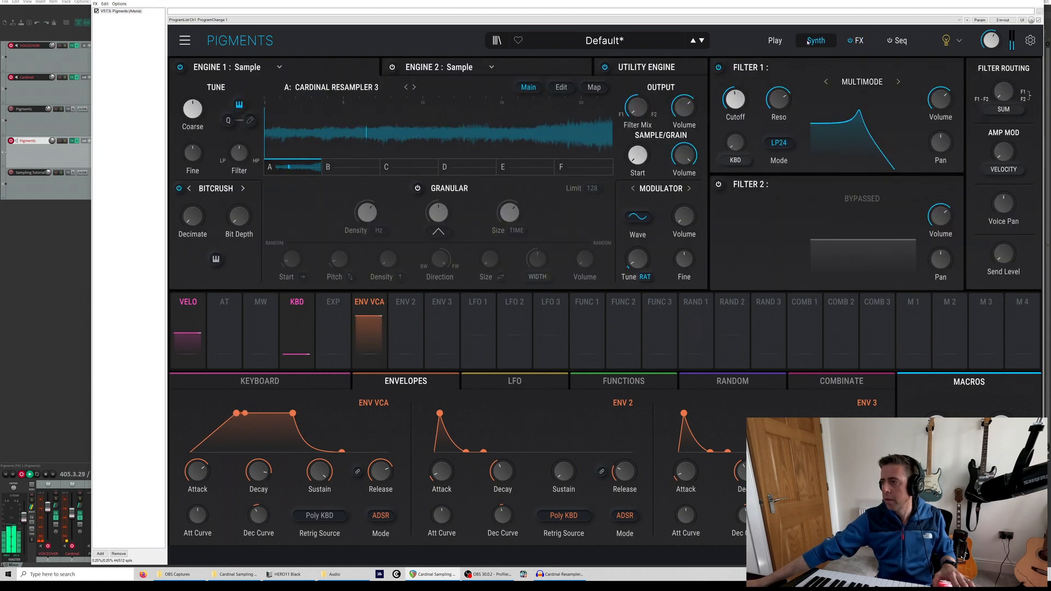
scroll(735, 99, up, 10)
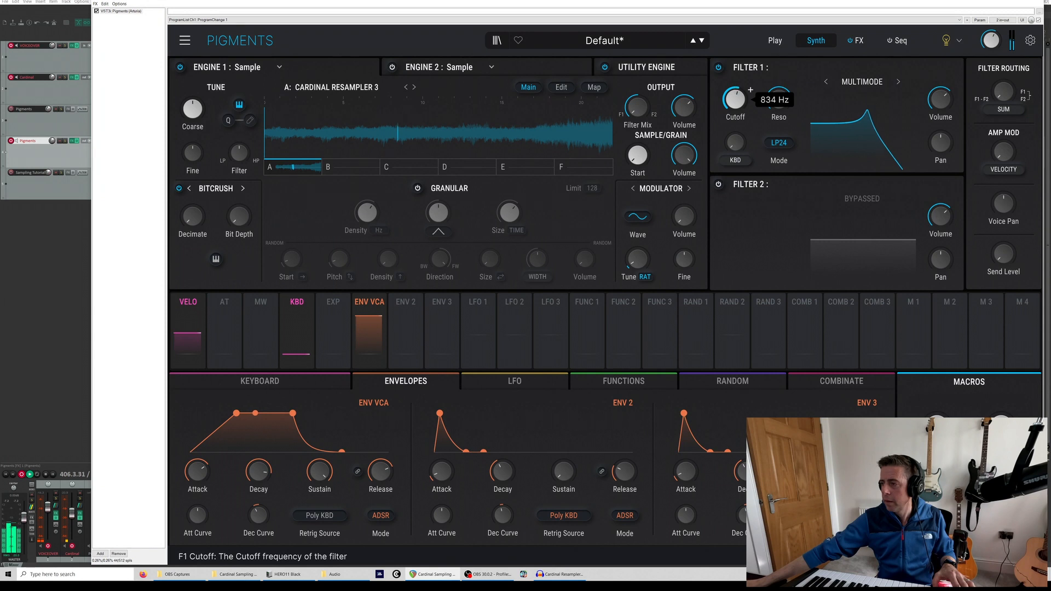
scroll(735, 99, down, 3)
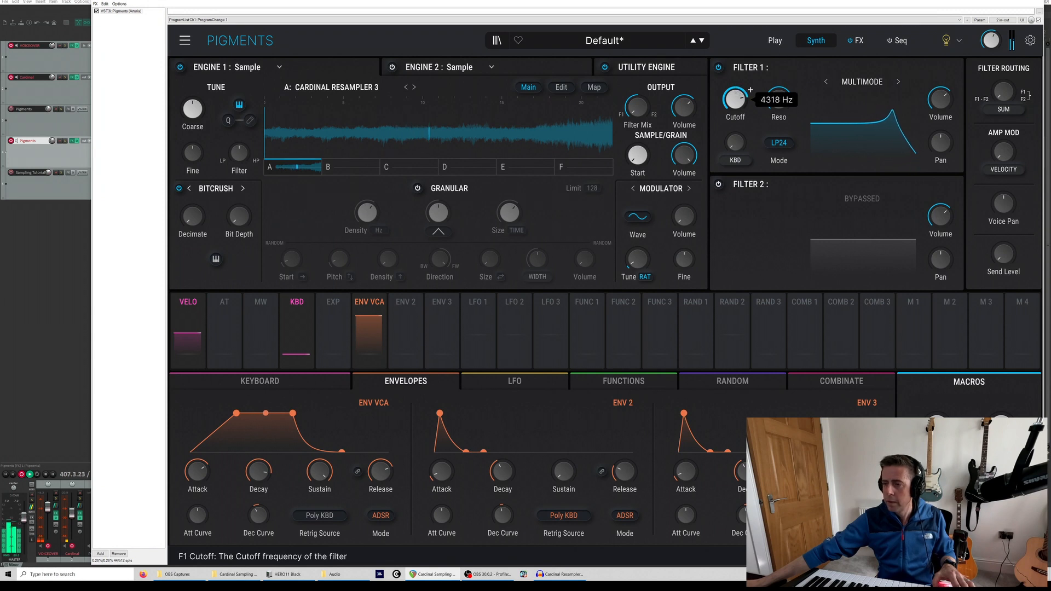
Lower Filter 1's cutoff to slightly below 1312 Hz
scroll(751, 90, down, 13)
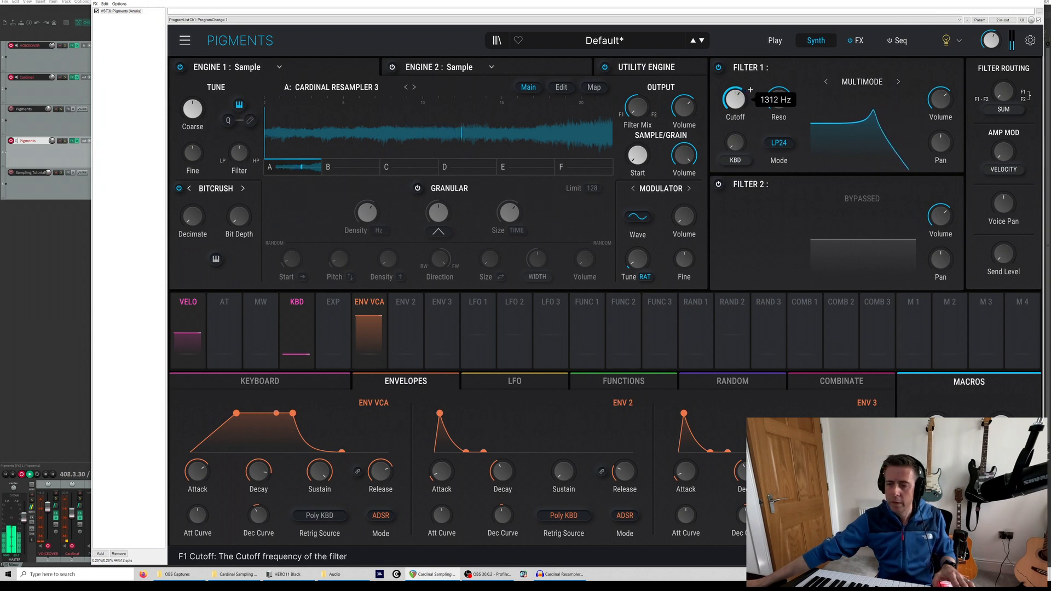
drag(736, 99, 735, 81)
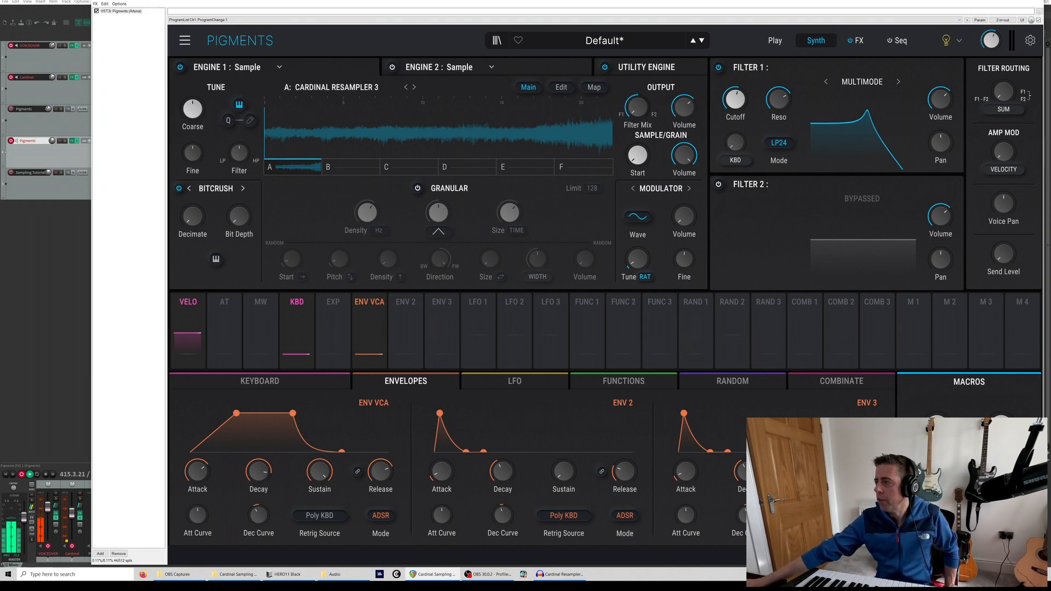
Switch to the Cardinal track's plug-in and delete every module except the spread mixer, MixMaster and Host Audio
click(1037, 0)
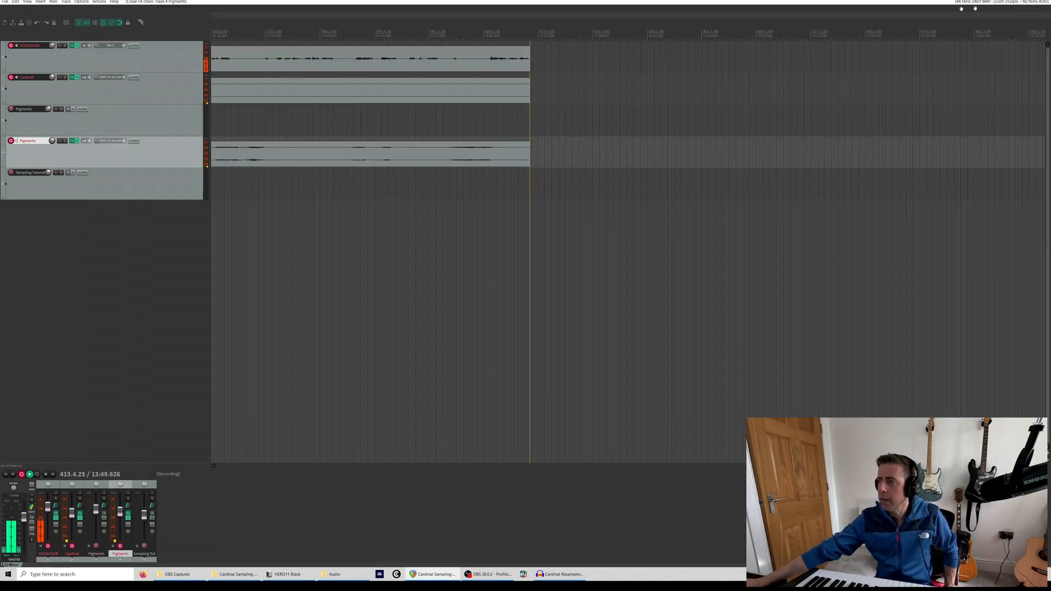
click(115, 93)
click(74, 78)
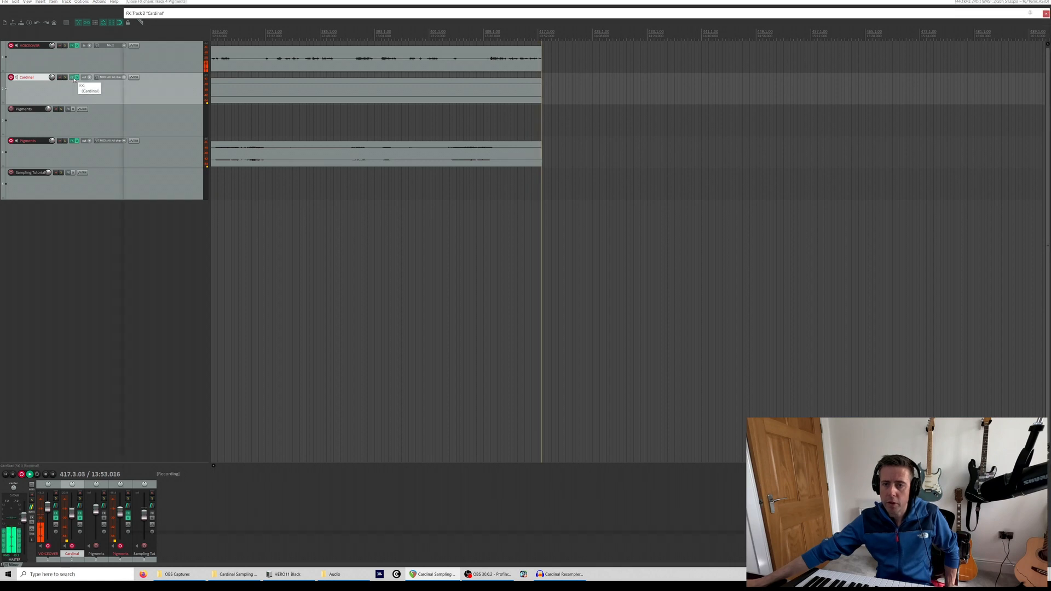
drag(714, 104, 256, 135)
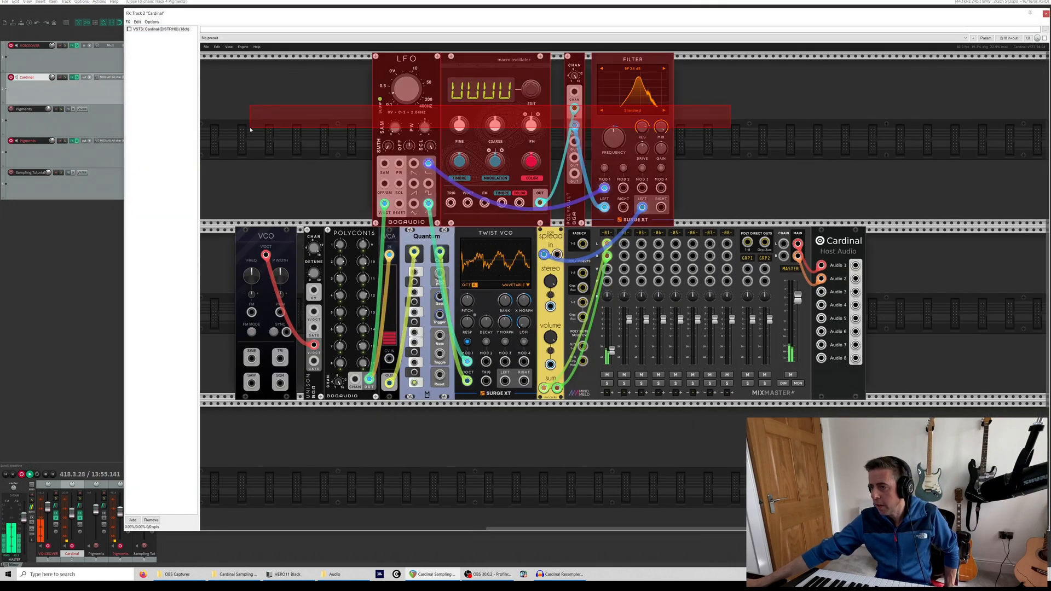
key(Delete)
drag(227, 175, 518, 356)
key(Delete)
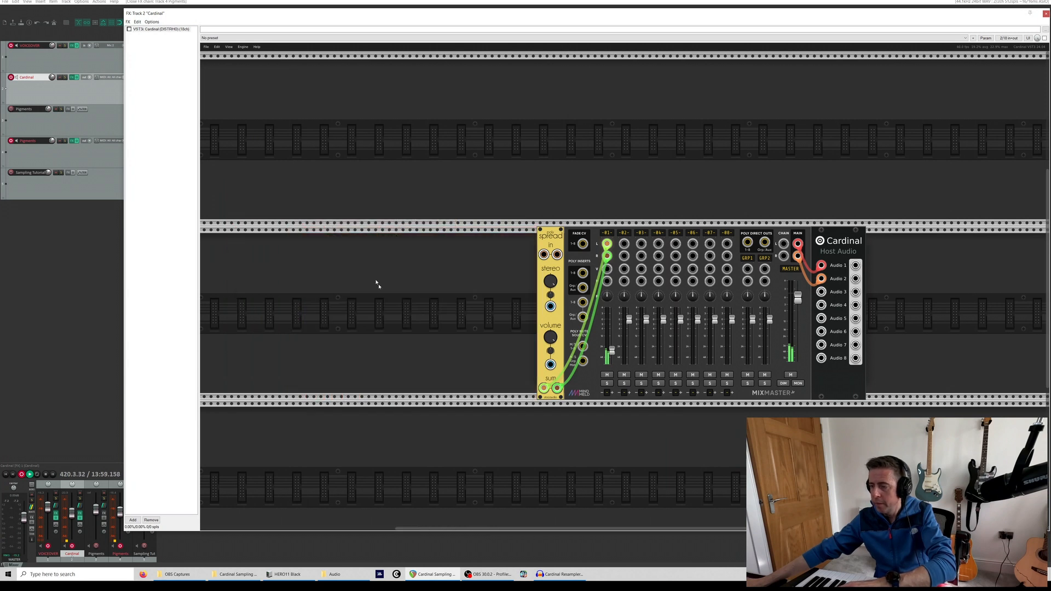
Find and add a Lomas Sampler module to the empty rack row above the mixer
right_click(336, 157)
text(sampler)
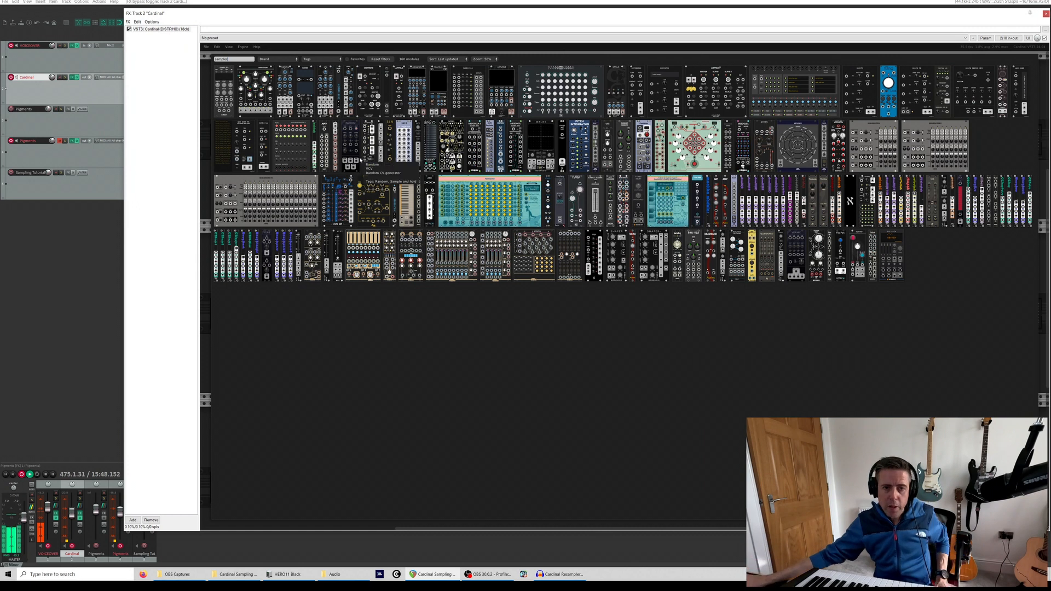
click(224, 87)
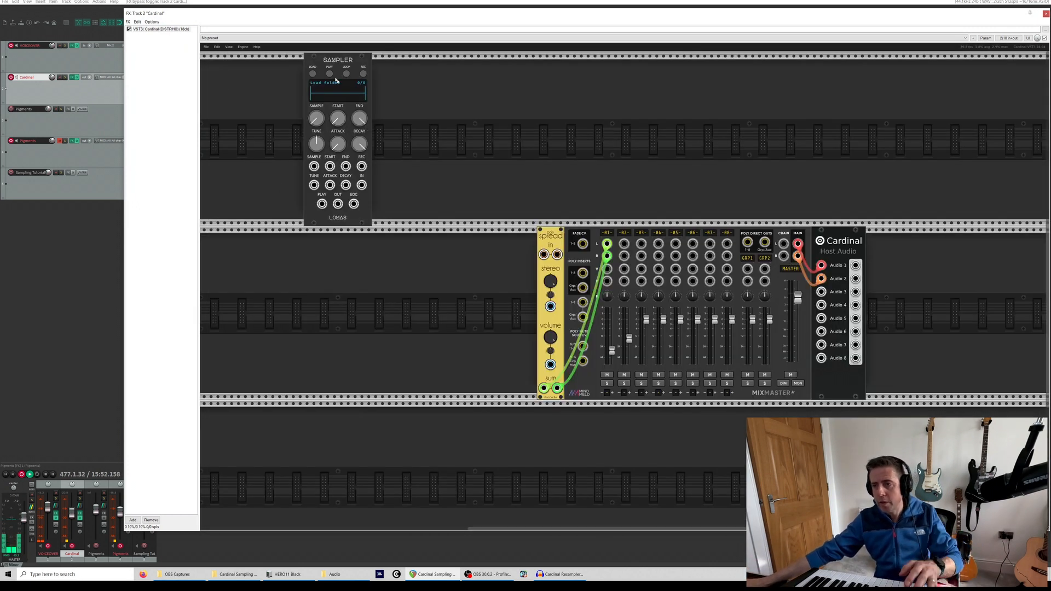
Load Bubblewrap.wav into the Sampler and patch its output to the left input of the spread module
click(315, 75)
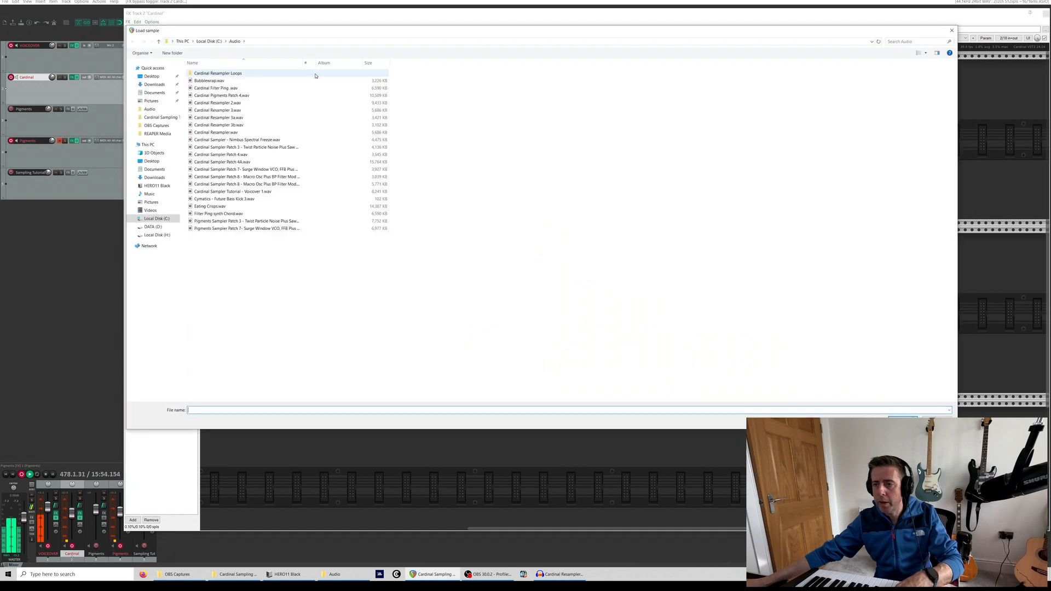
double_click(250, 88)
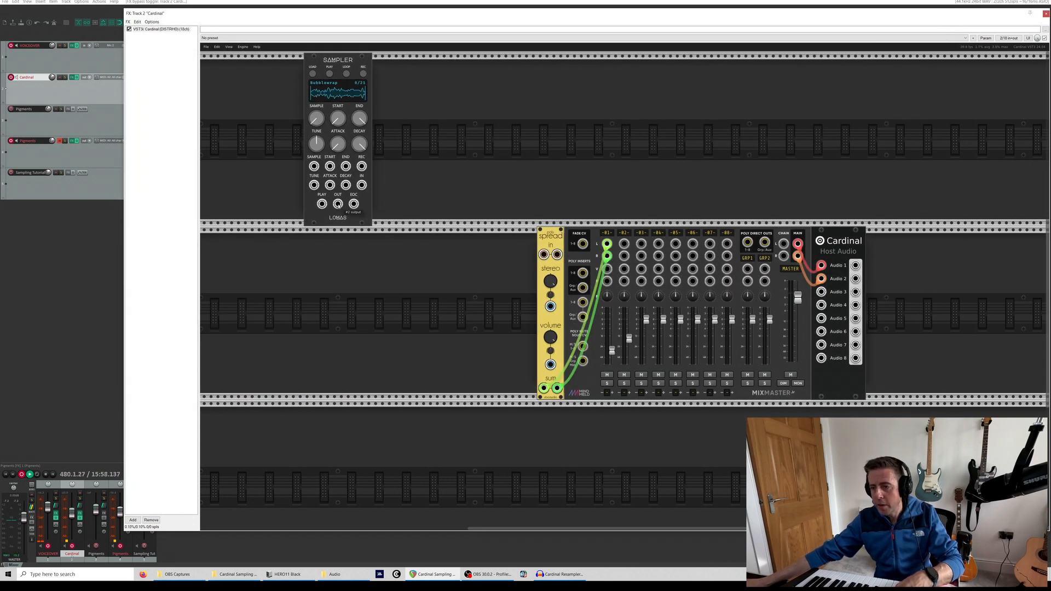
drag(338, 203, 544, 254)
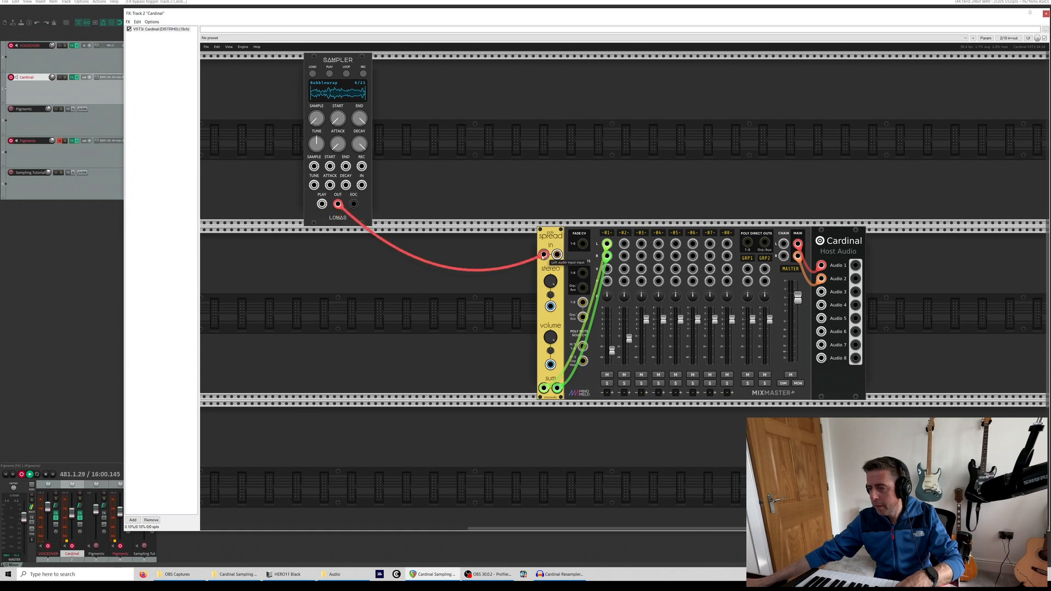
Add a Host MIDI module beside the Sampler, patching its V/Oct to the Sampler's Tune and its Gate to Start
right_click(284, 152)
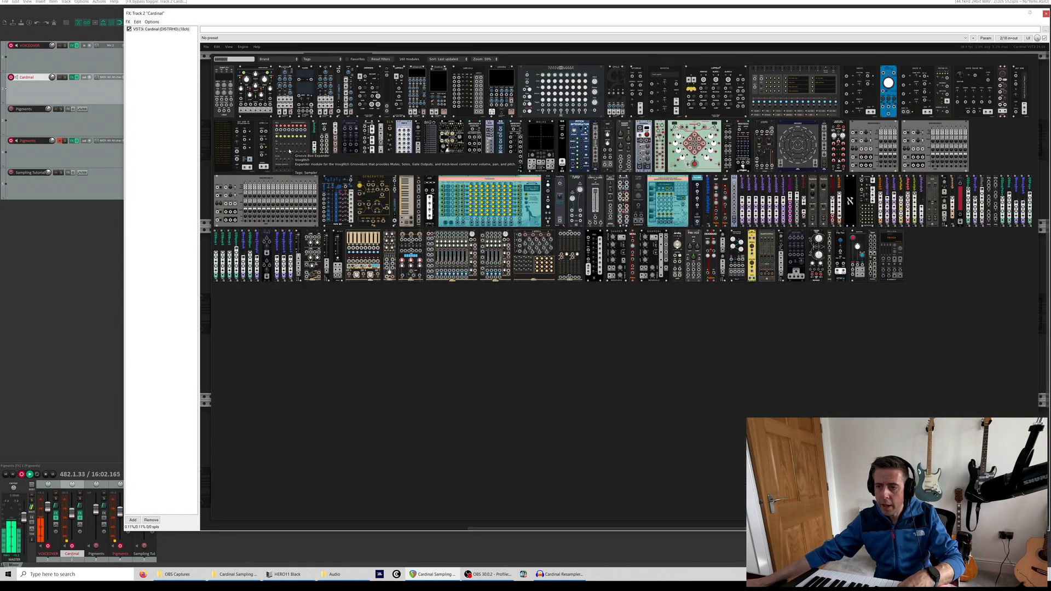
text(midi)
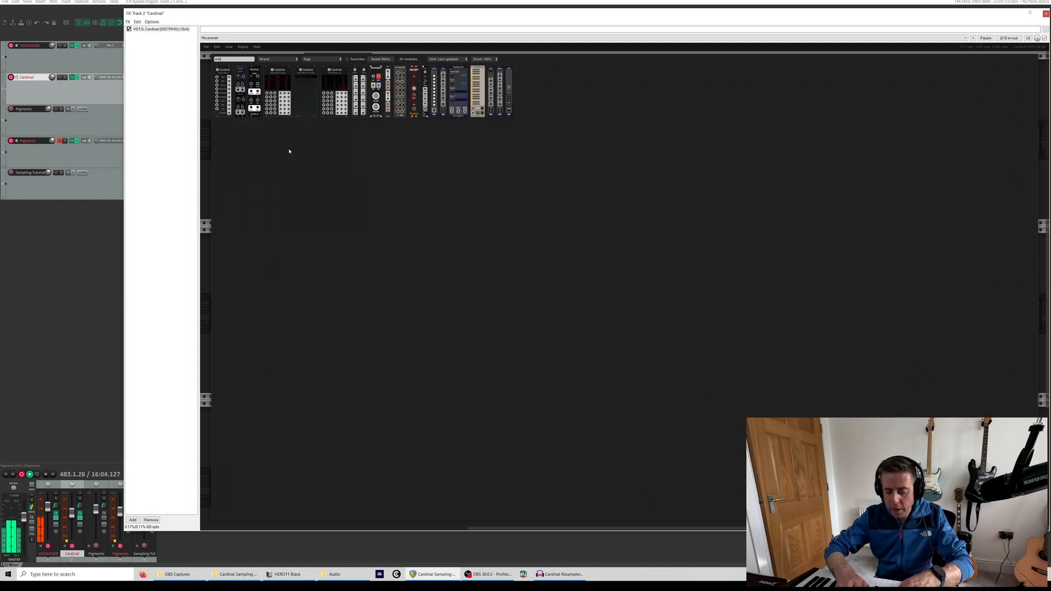
click(226, 70)
drag(293, 91, 315, 190)
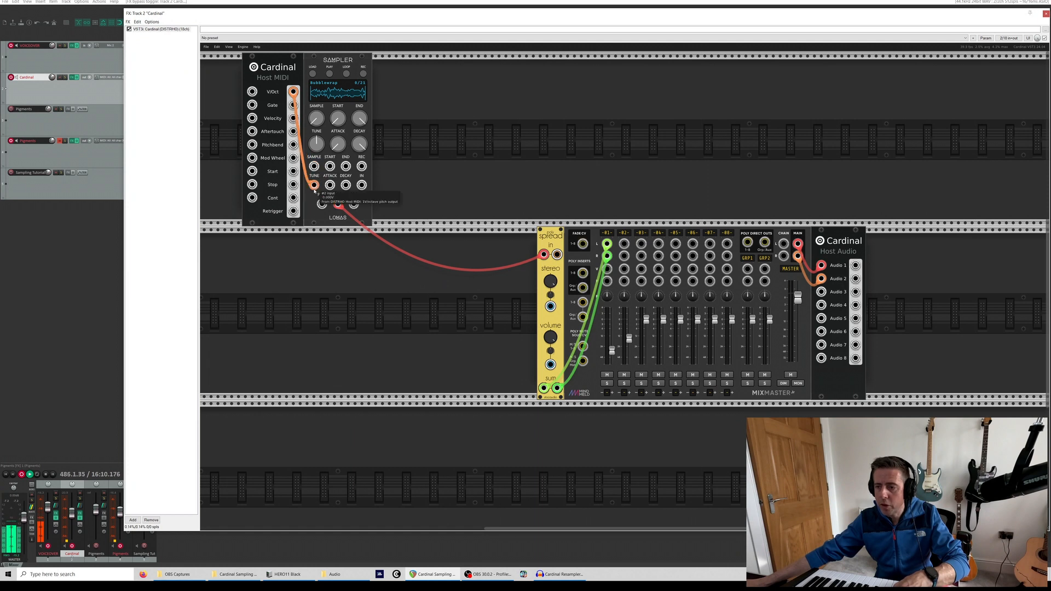
drag(294, 106, 330, 166)
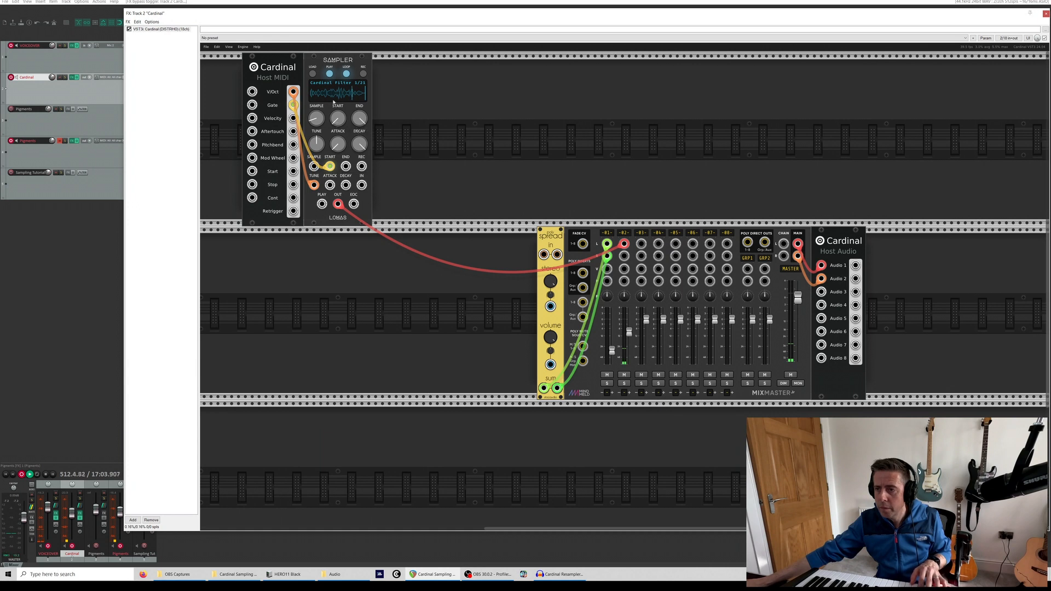
Move the Sampler slightly away from Host MIDI and raise MixMaster's channel 2 fader level with the neighbouring channels
drag(335, 62, 342, 63)
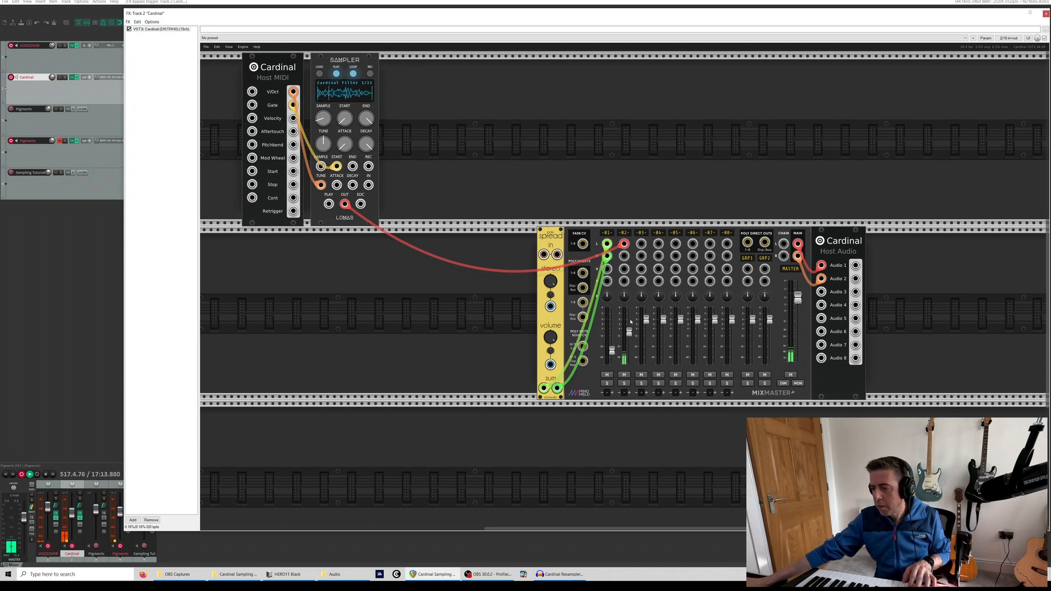
scroll(629, 331, up, 3)
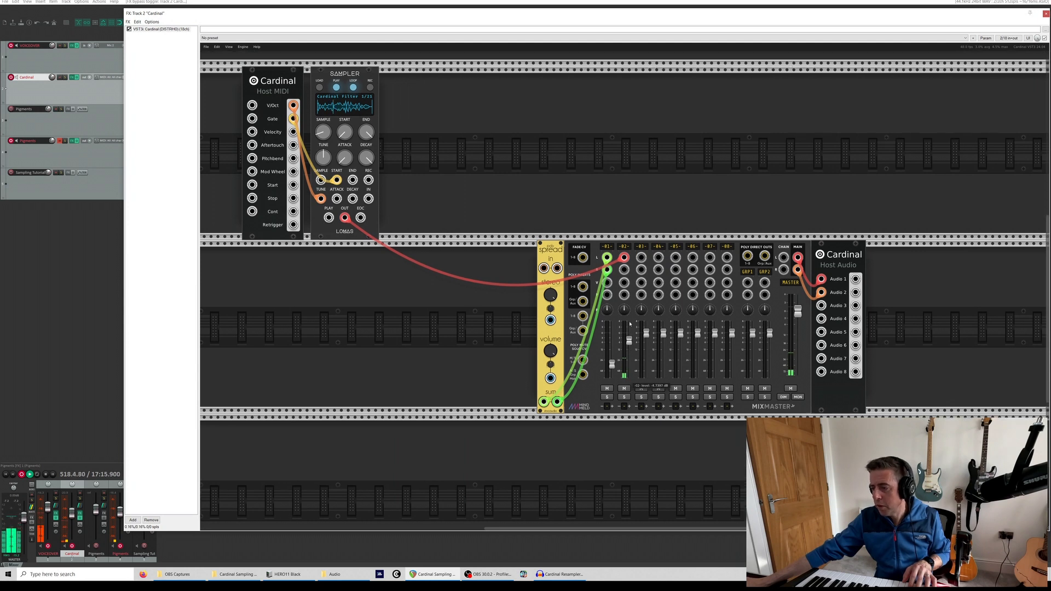
scroll(629, 319, up, 2)
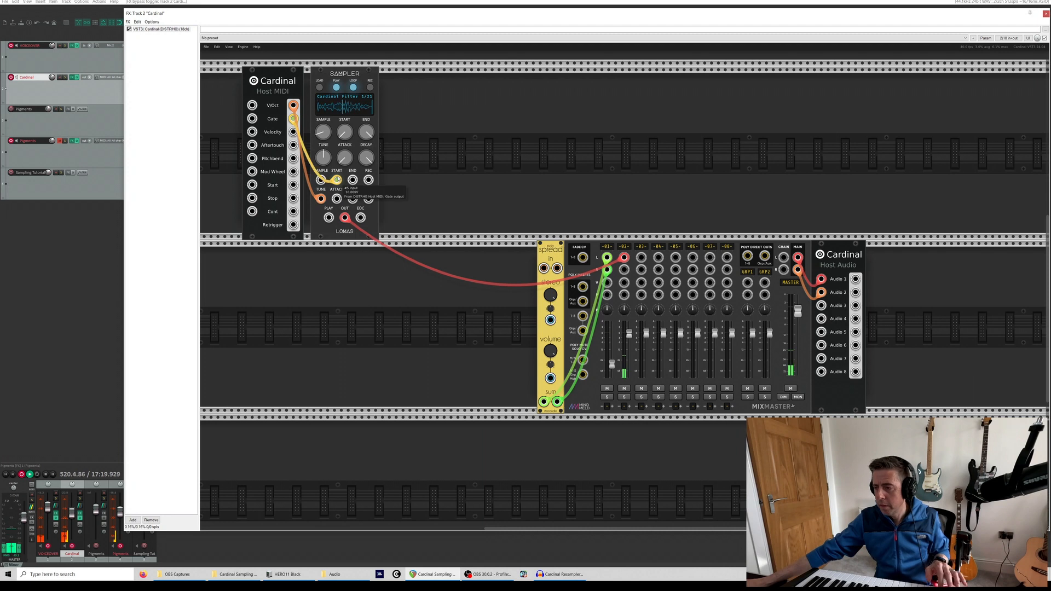
Add a VCA beside the Sampler and move the Sampler's output cable from MixMaster channel 2 to the VCA input
right_click(404, 117)
text(vca)
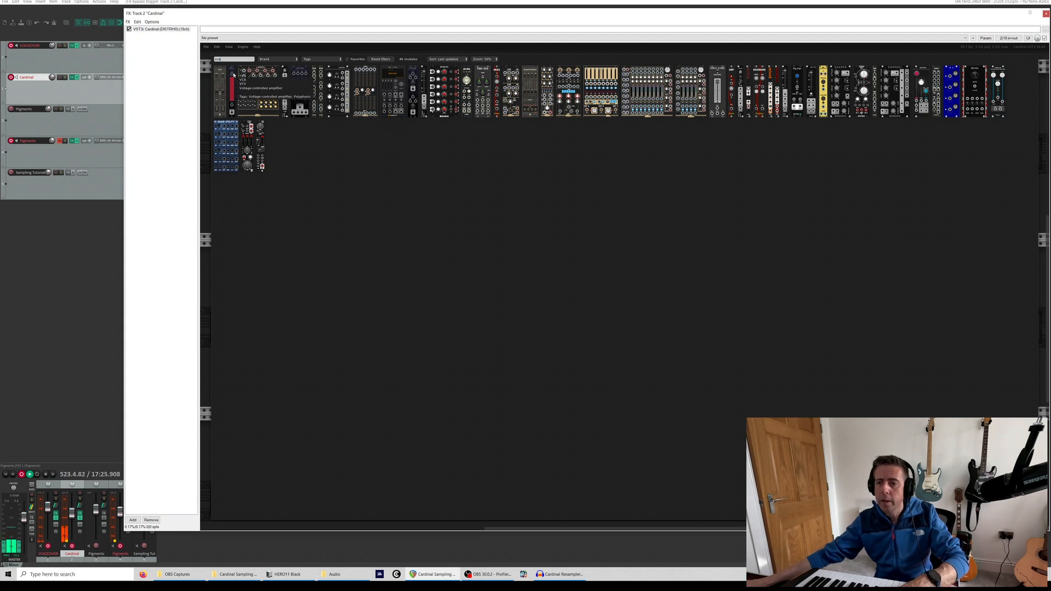
click(232, 90)
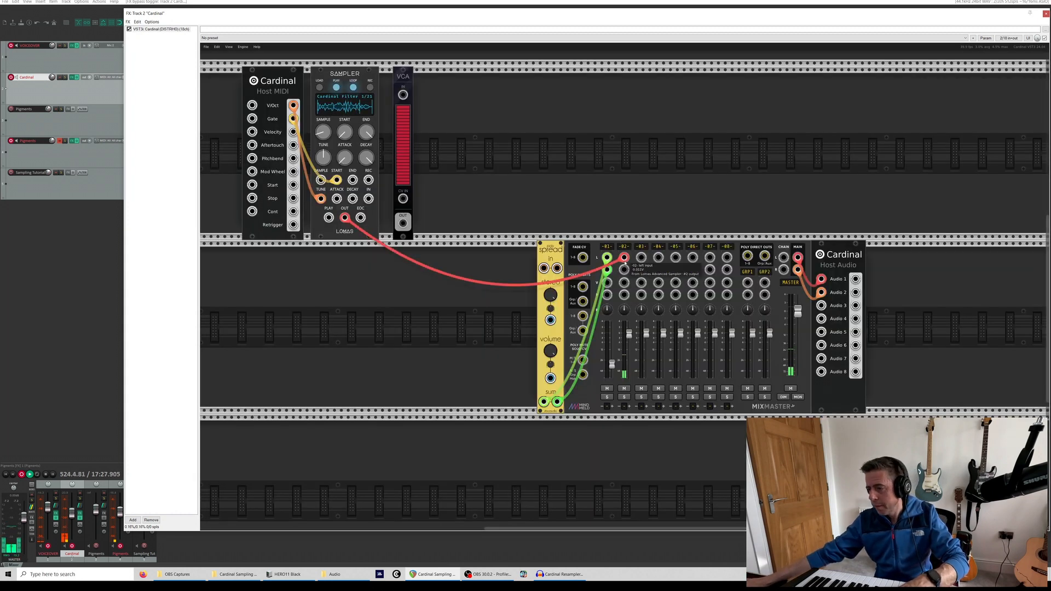
drag(624, 258, 403, 106)
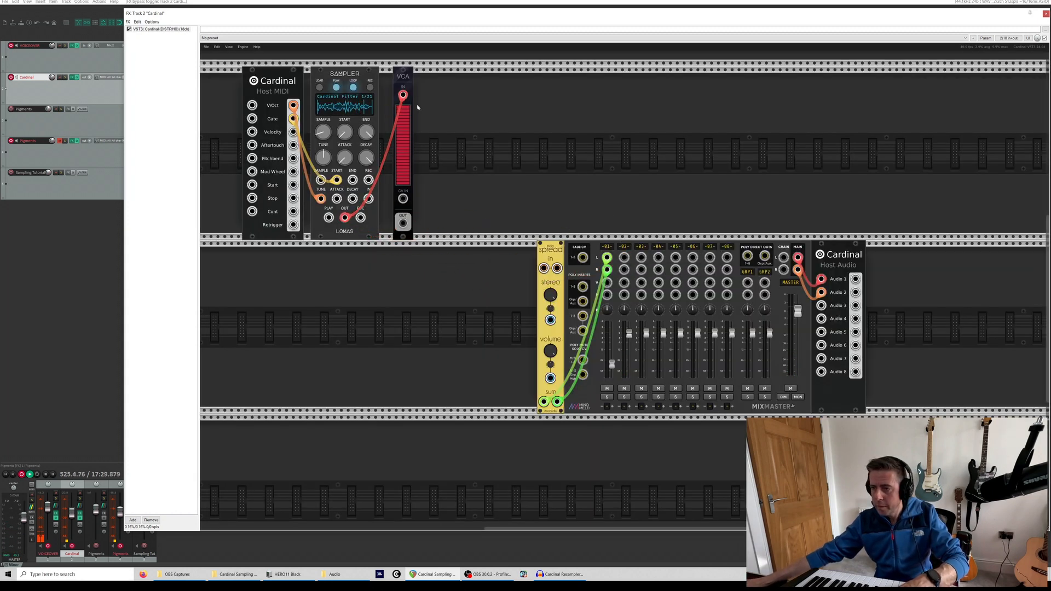
Find and add an MSM ADSR envelope module next to the VCA
key(Return)
text(adsr)
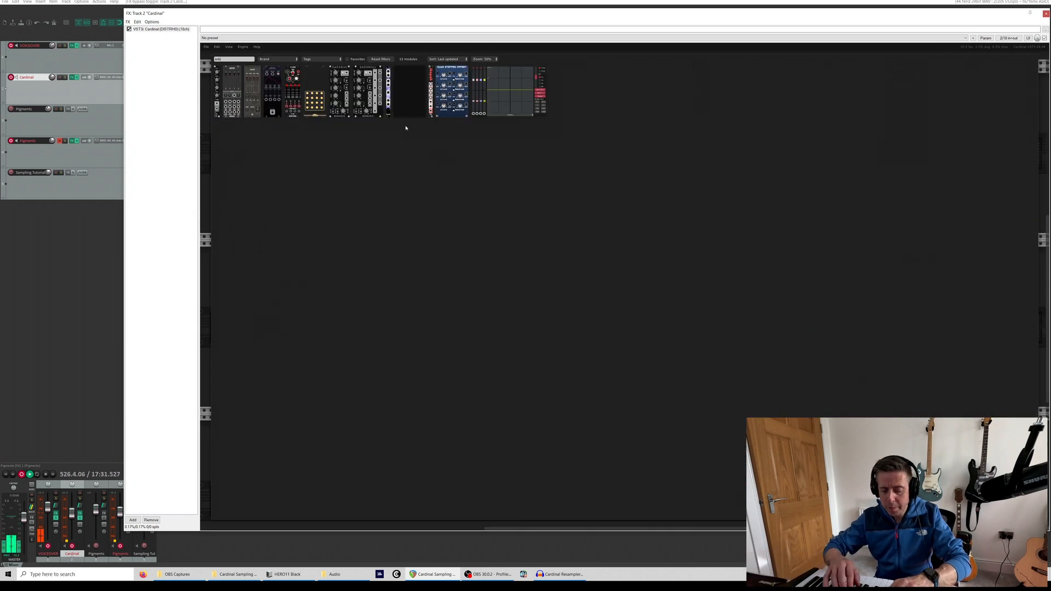
click(234, 77)
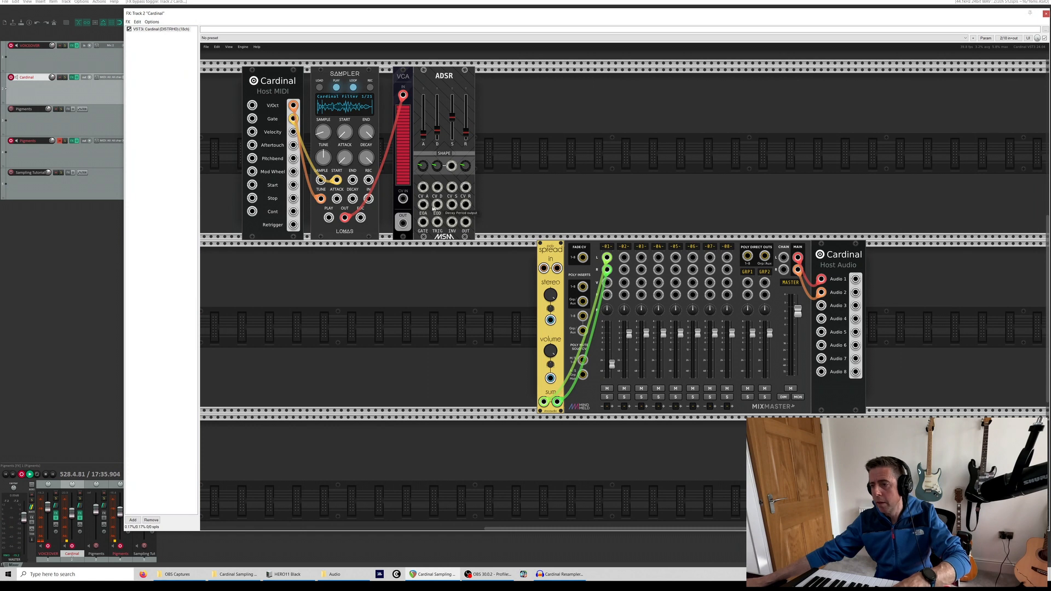
Patch Host MIDI's Gate to the ADSR's gate input and the ADSR's output to the VCA's CV input, and raise the release
drag(422, 221, 294, 118)
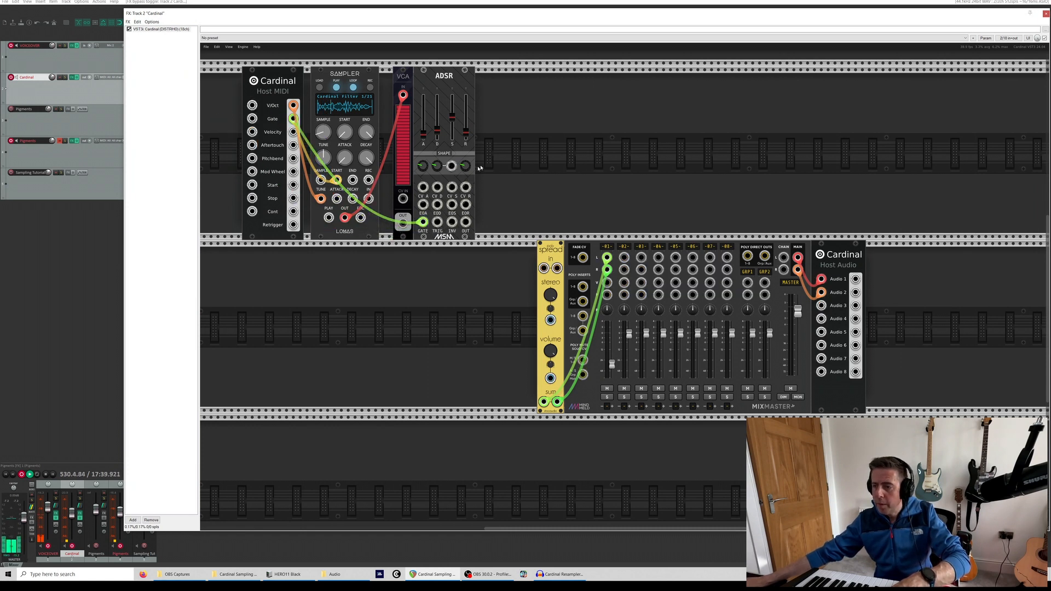
drag(465, 223, 404, 199)
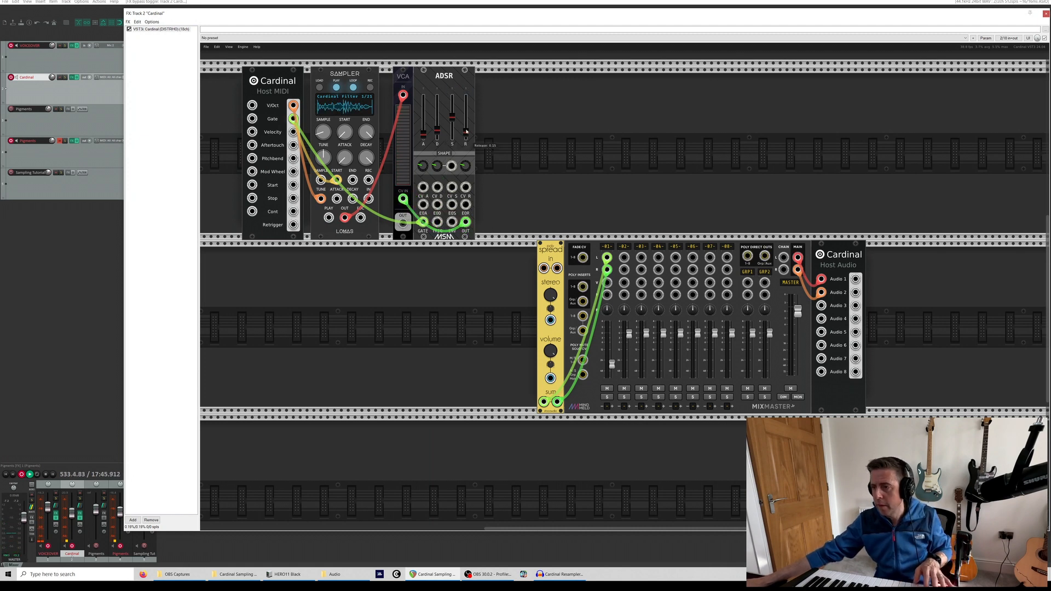
scroll(468, 119, up, 1)
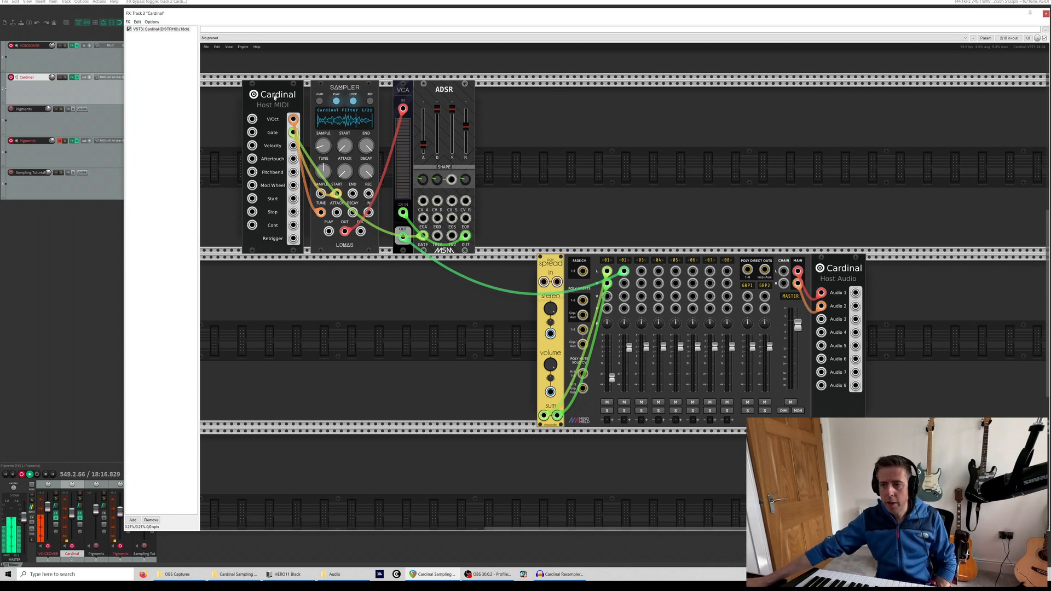
right_click(272, 103)
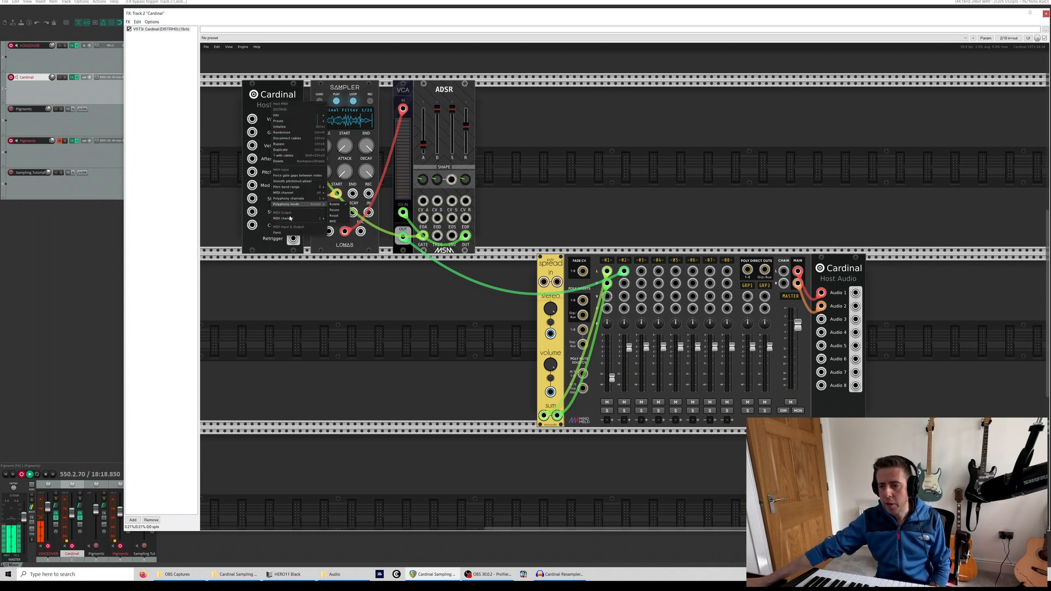
mouse_move(288, 220)
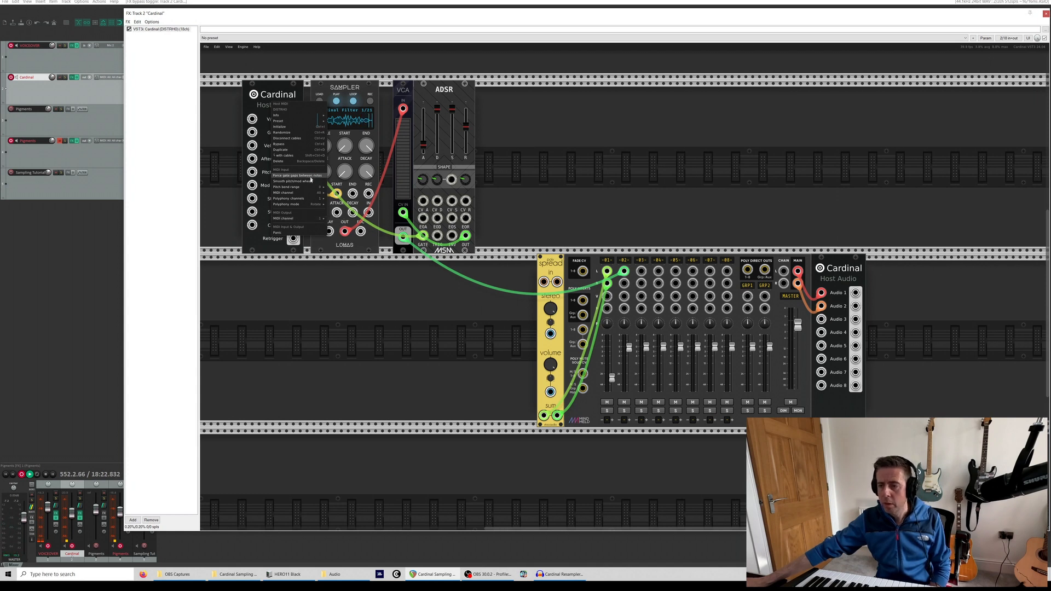
click(603, 151)
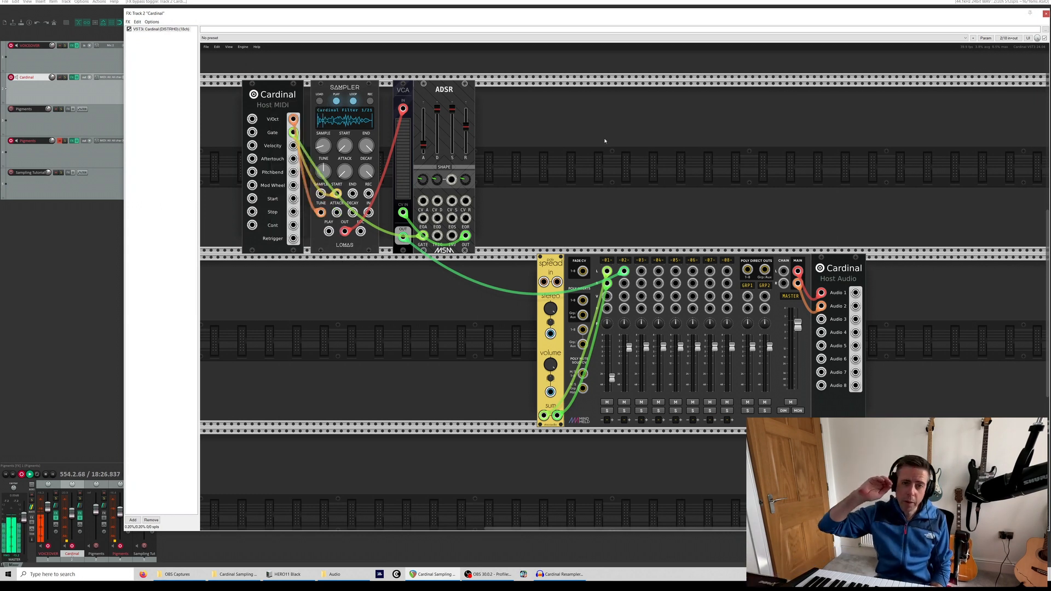
Set Host MIDI's polyphony channels to 8
right_click(278, 90)
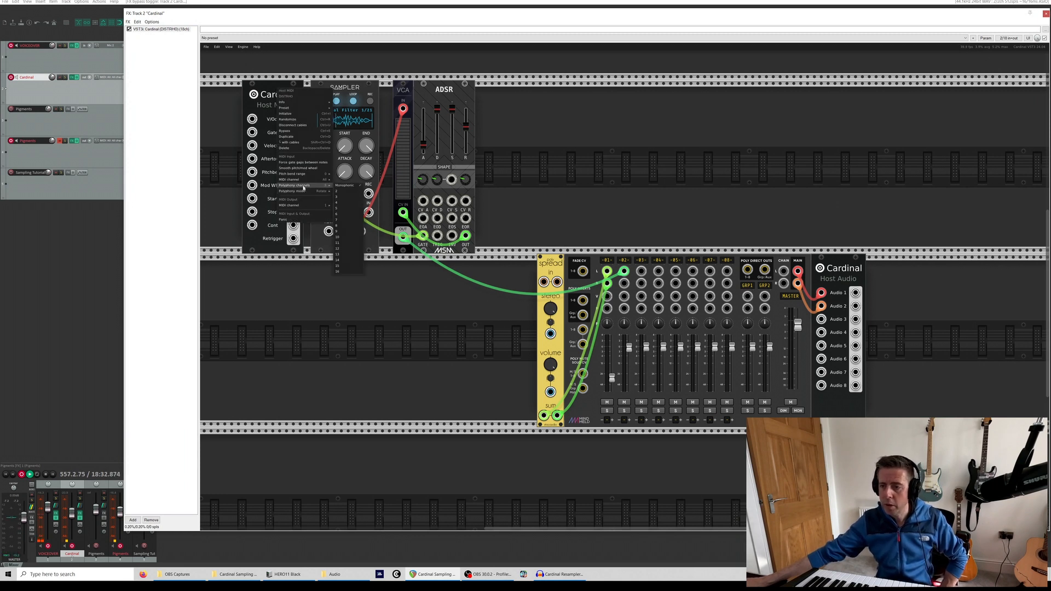
mouse_move(318, 189)
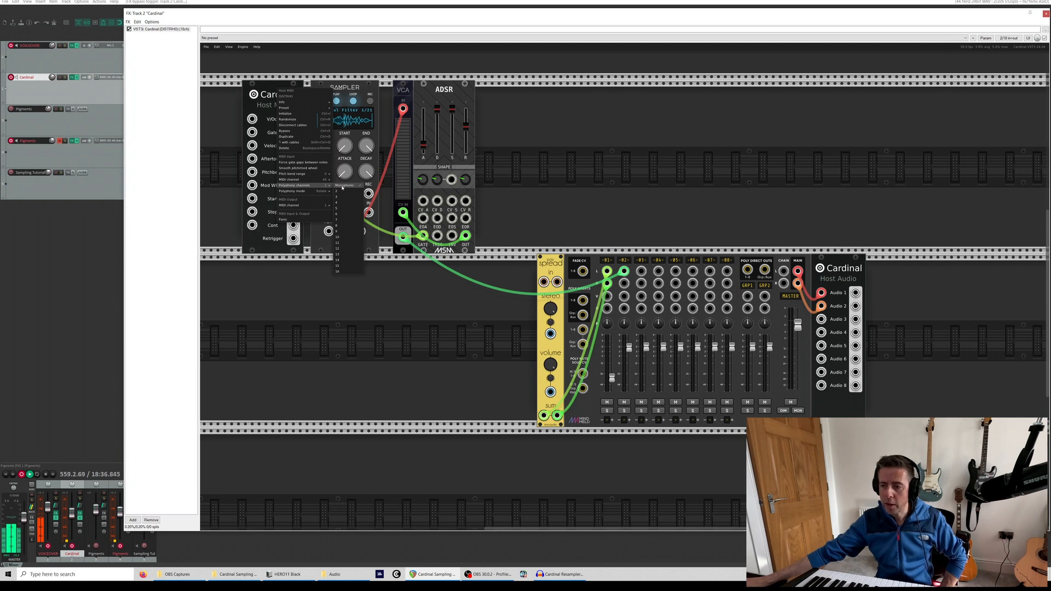
click(343, 226)
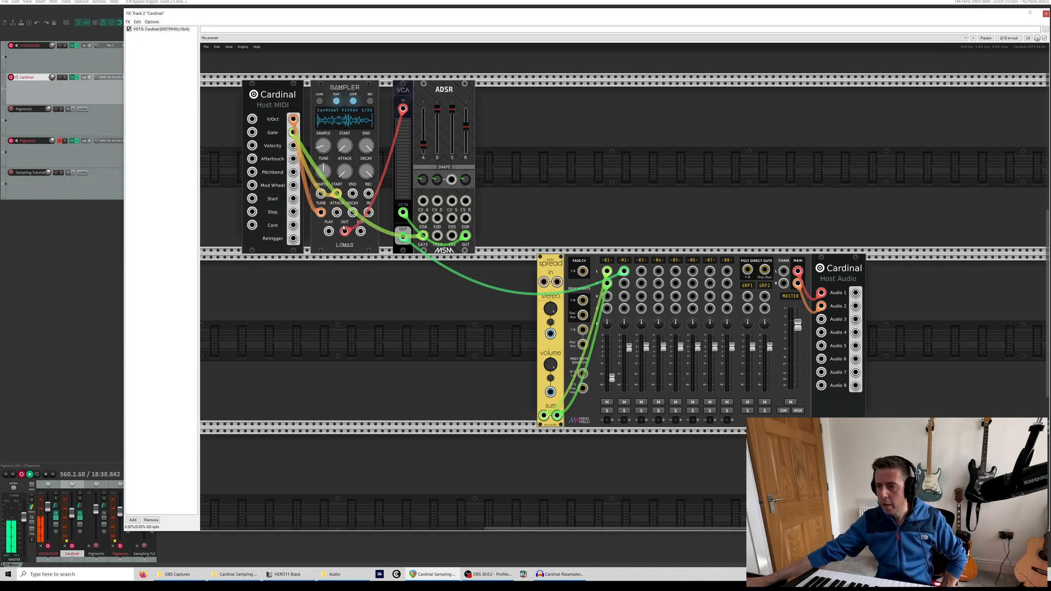
Duplicate the Sampler module twice so that three Samplers sit between Host MIDI and the VCA
right_click(345, 88)
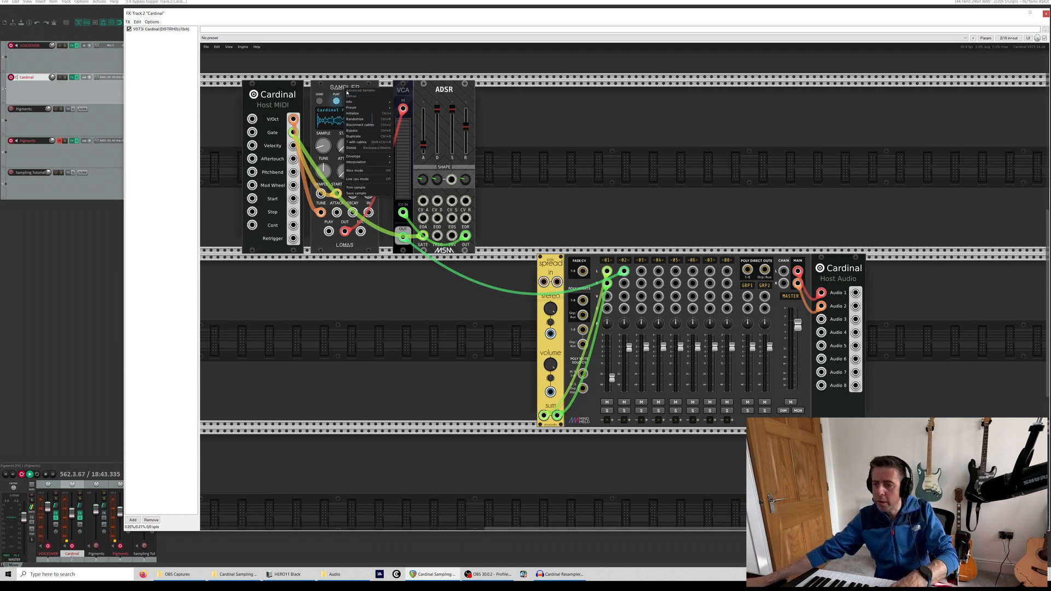
click(355, 136)
right_click(362, 95)
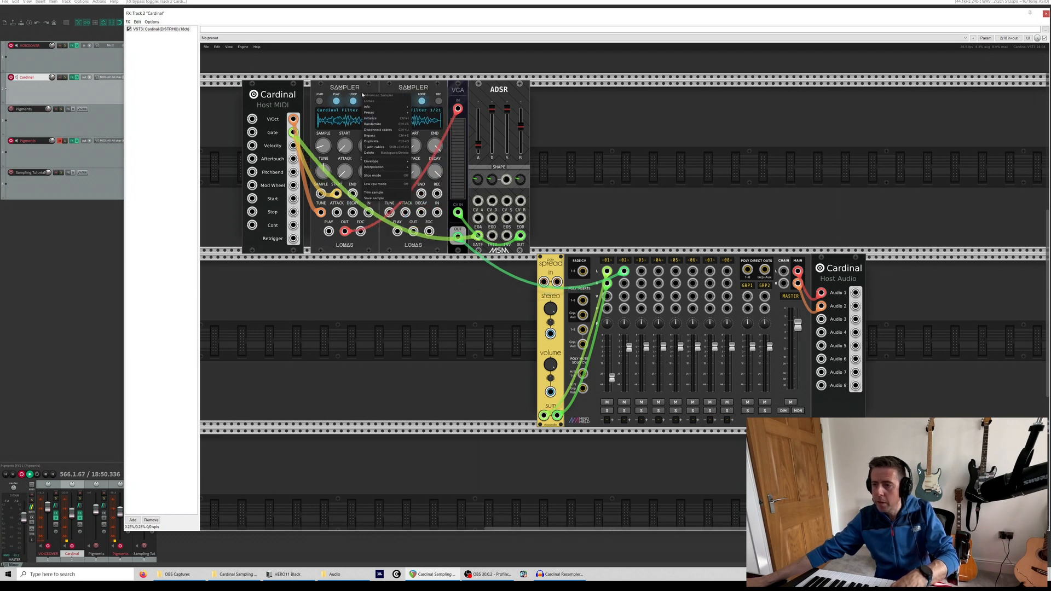
click(373, 142)
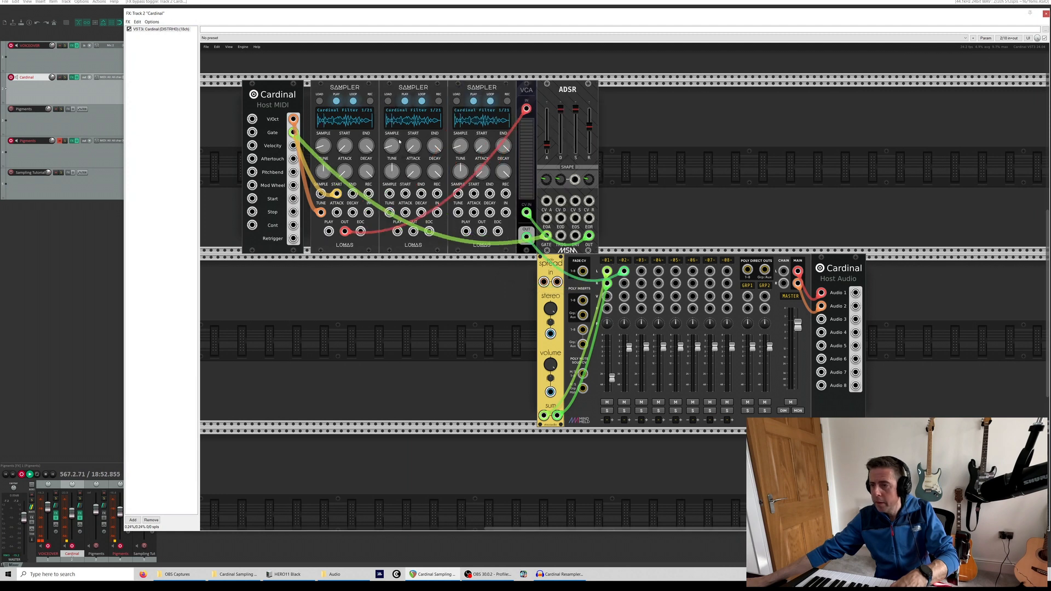
Move the ADSR and VCA away from the Samplers to make room, and add a Merge module in the gap
drag(567, 89, 615, 89)
drag(526, 88, 666, 96)
click(558, 105)
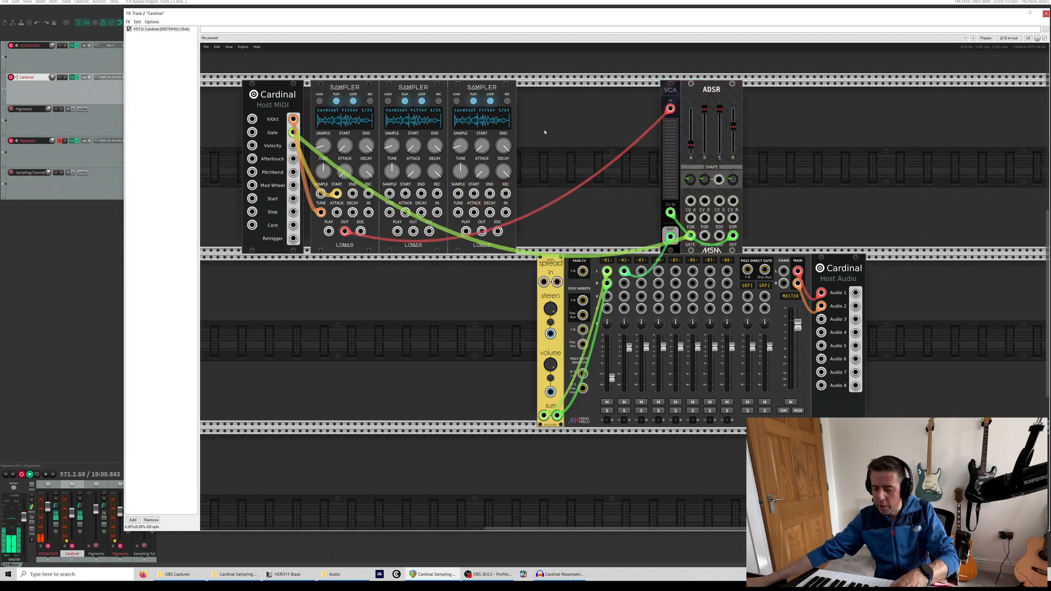
right_click(545, 132)
text(mix)
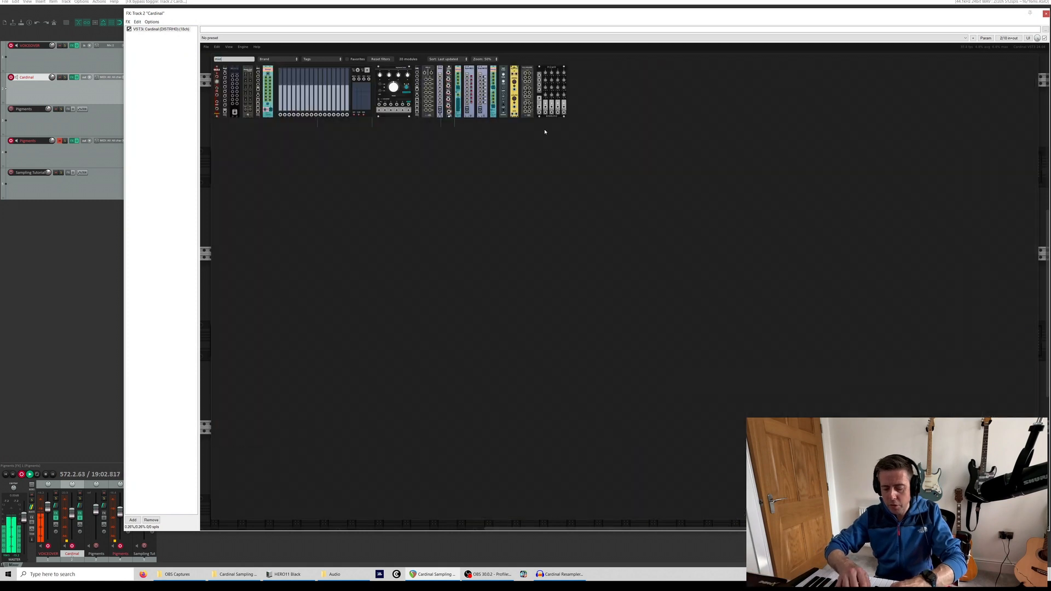
text(ge)
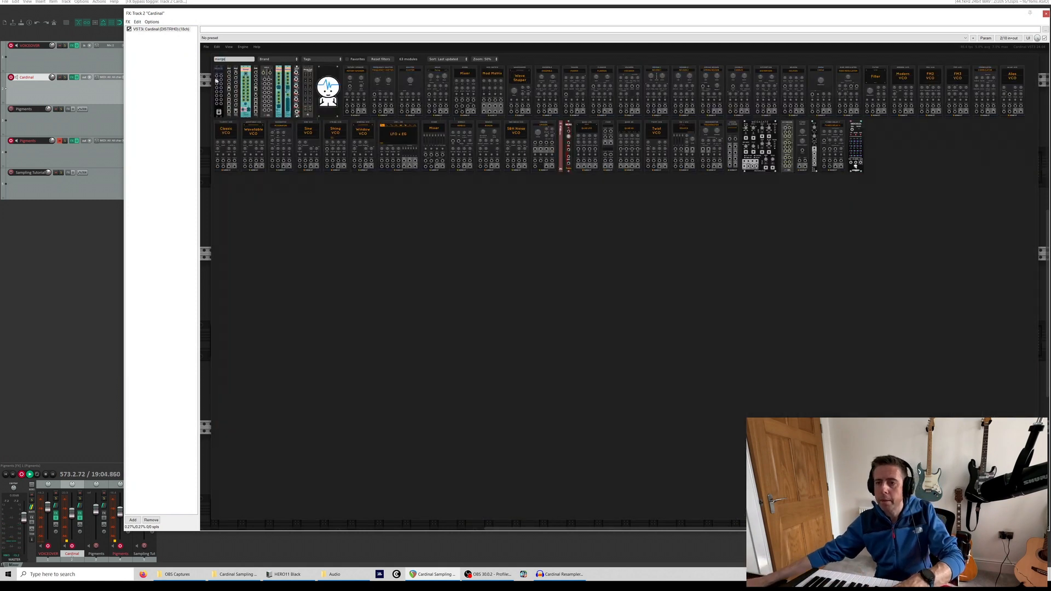
click(217, 80)
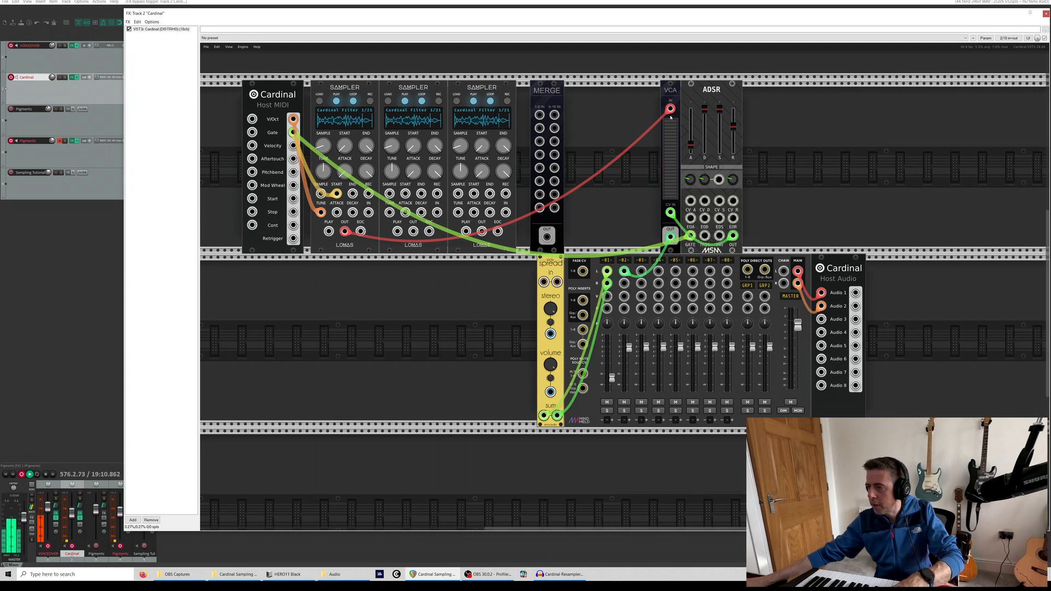
Patch the three Sampler outputs into Merge's first three channel inputs and Merge's output into the VCA's input
drag(670, 109, 539, 114)
scroll(539, 115, up, 1)
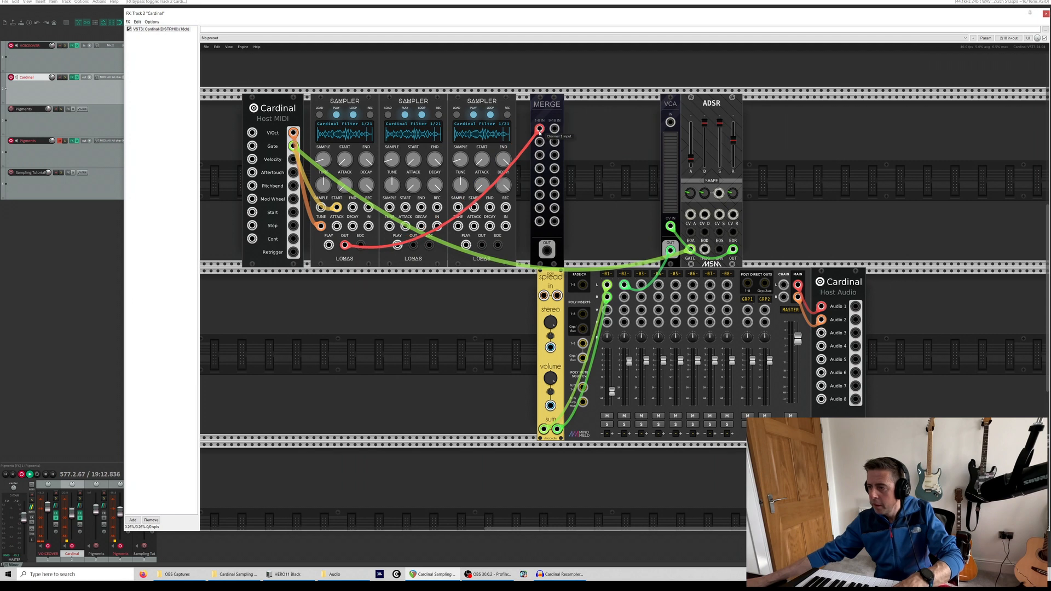
drag(413, 245, 482, 245)
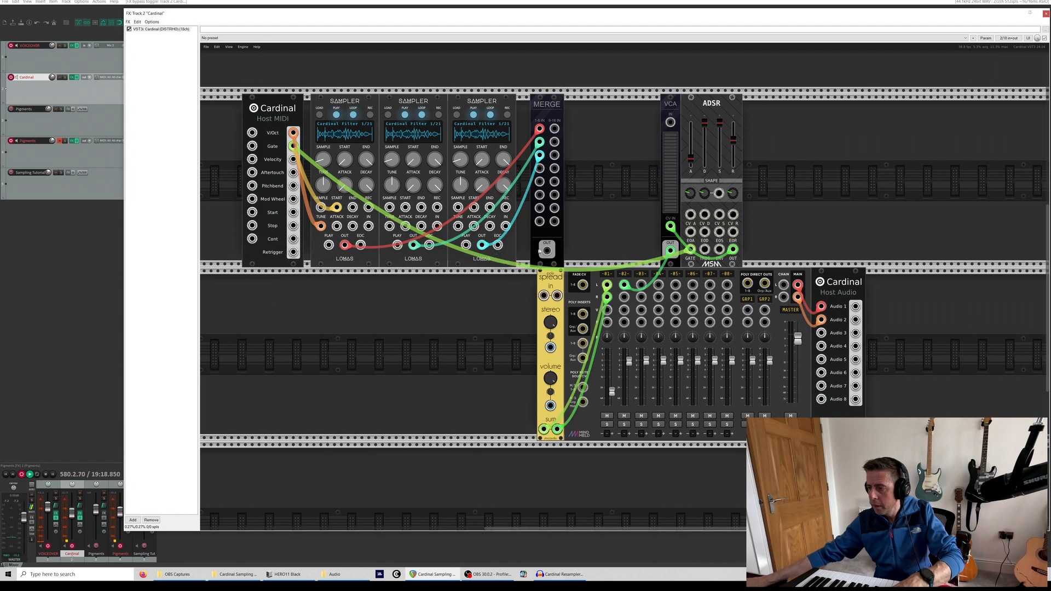
drag(547, 251, 671, 123)
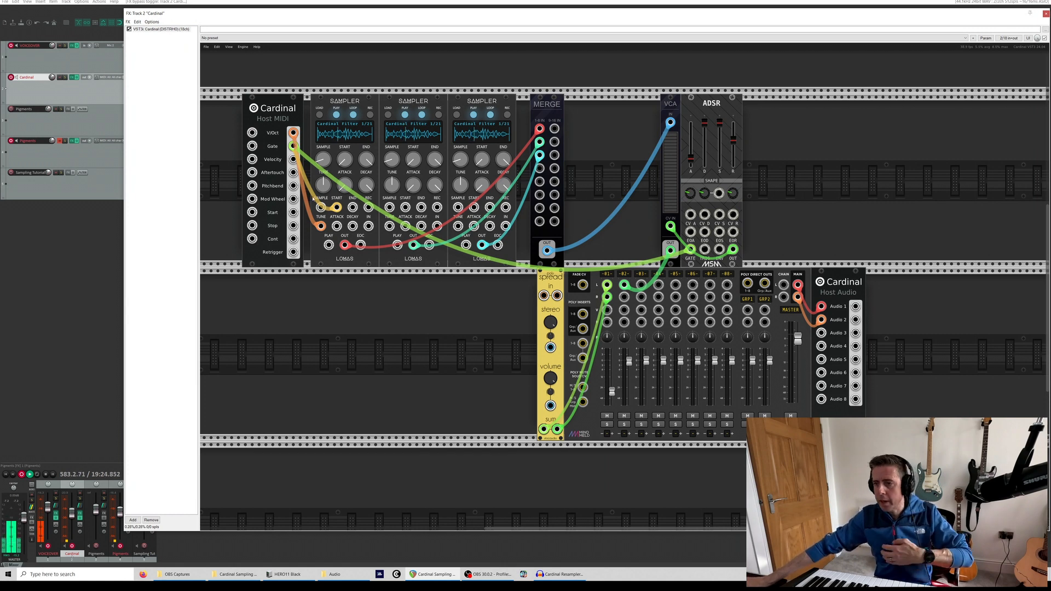
Find and add a Split module between Host MIDI and the first Sampler
right_click(304, 121)
text(split)
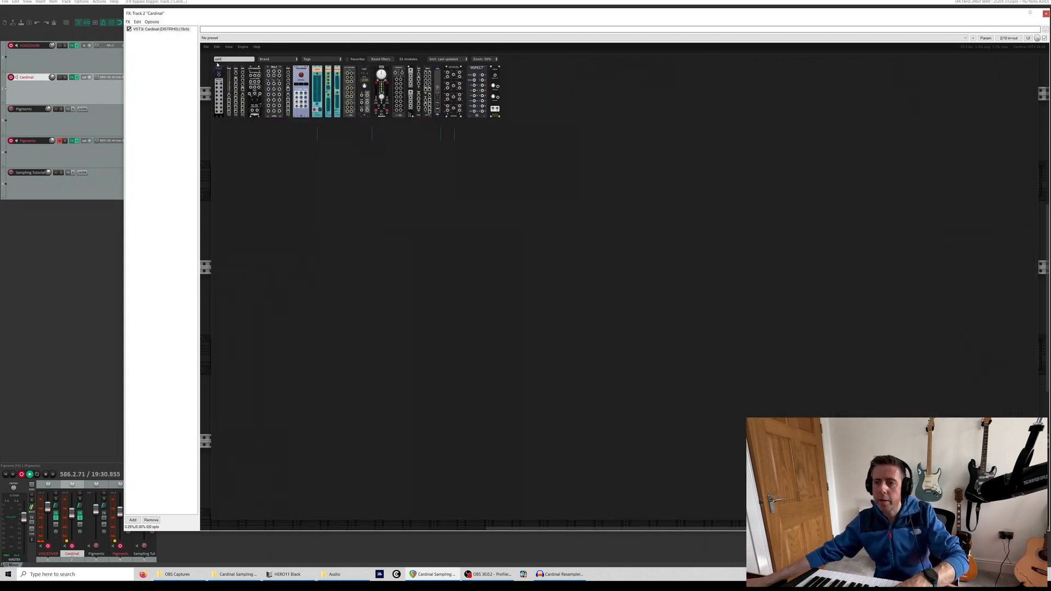
click(220, 70)
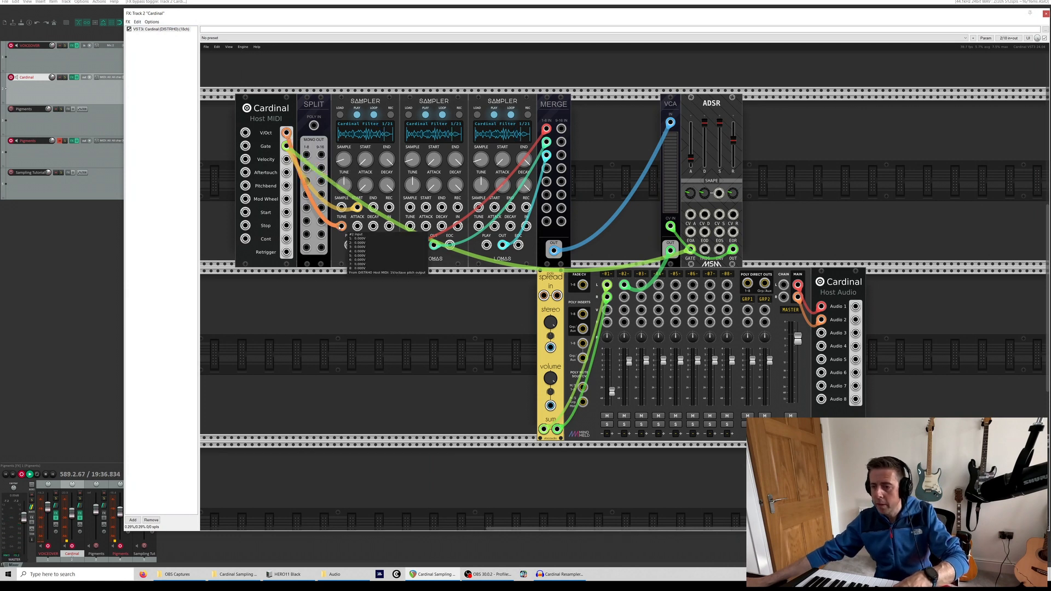
Route Host MIDI's V/Oct into Split's poly input and patch Split's first three outputs to the three Samplers' Tune inputs
mouse_move(342, 226)
mouse_down()
mouse_move(314, 126)
mouse_move(308, 165)
mouse_move(348, 215)
mouse_move(342, 226)
mouse_up()
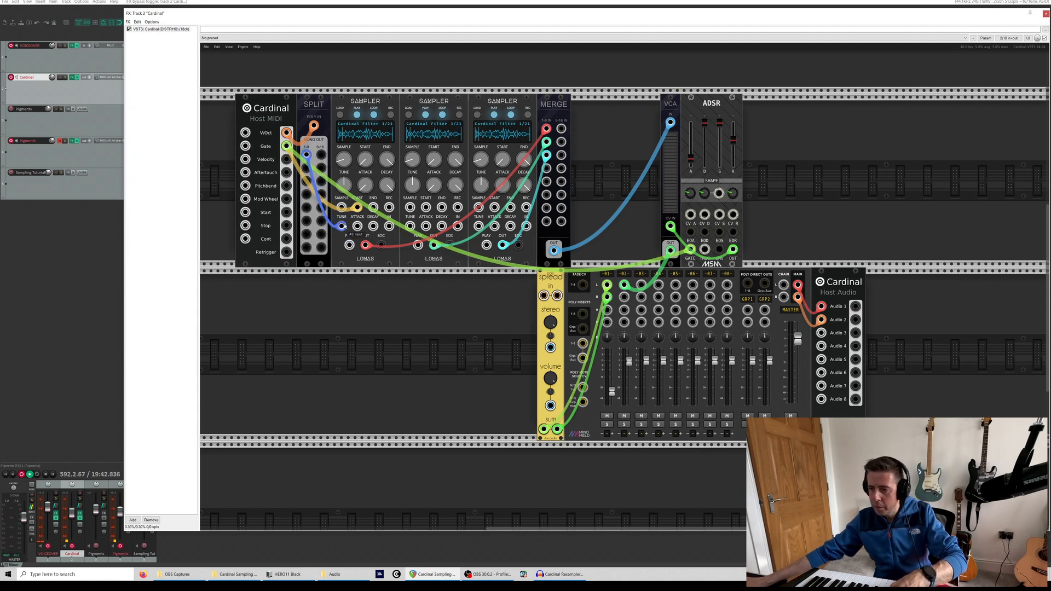
drag(307, 169, 410, 226)
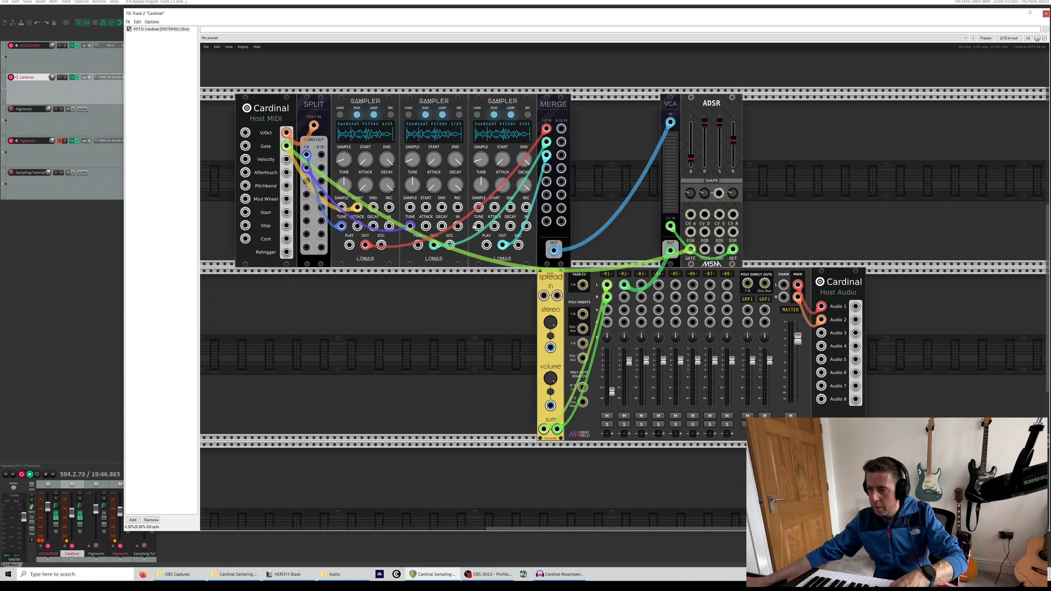
drag(476, 226, 308, 182)
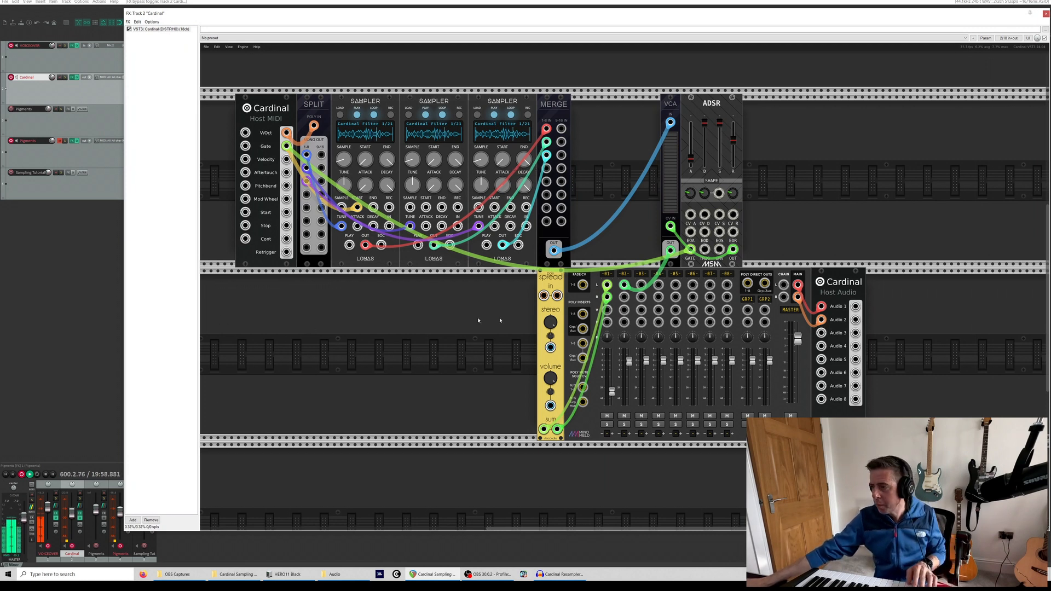
Repatch the VCA's output from mixer channel 2 to the Spread module's input and raise the fader of mixer channel 1
drag(653, 284, 547, 297)
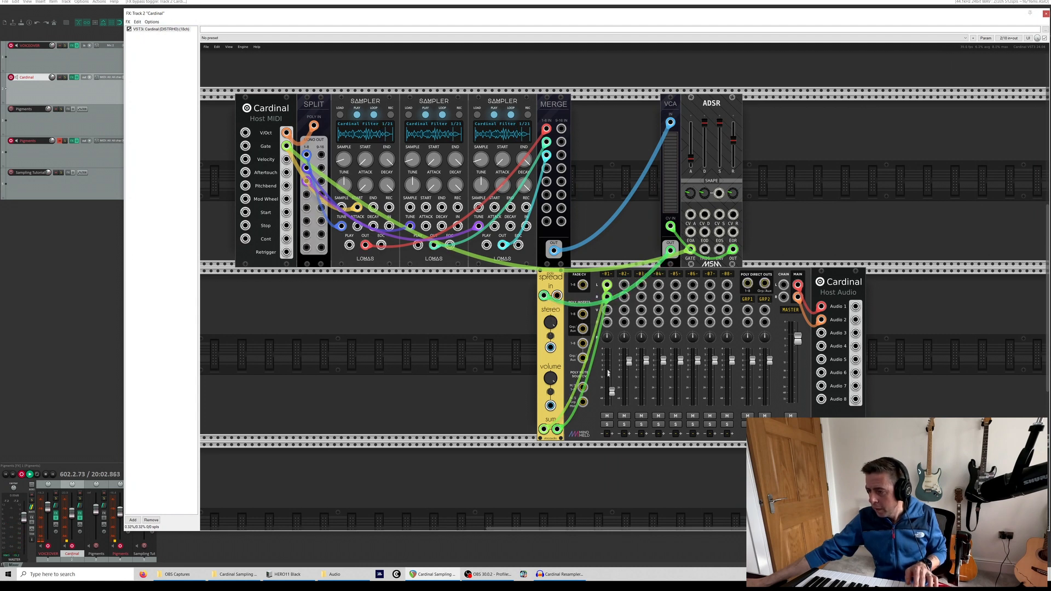
drag(612, 392, 612, 318)
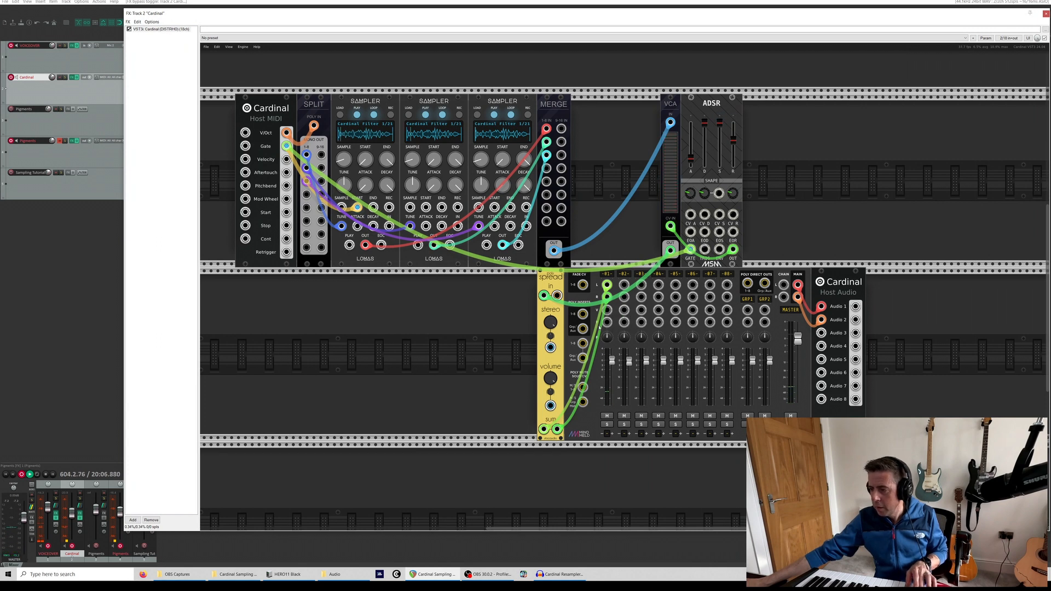